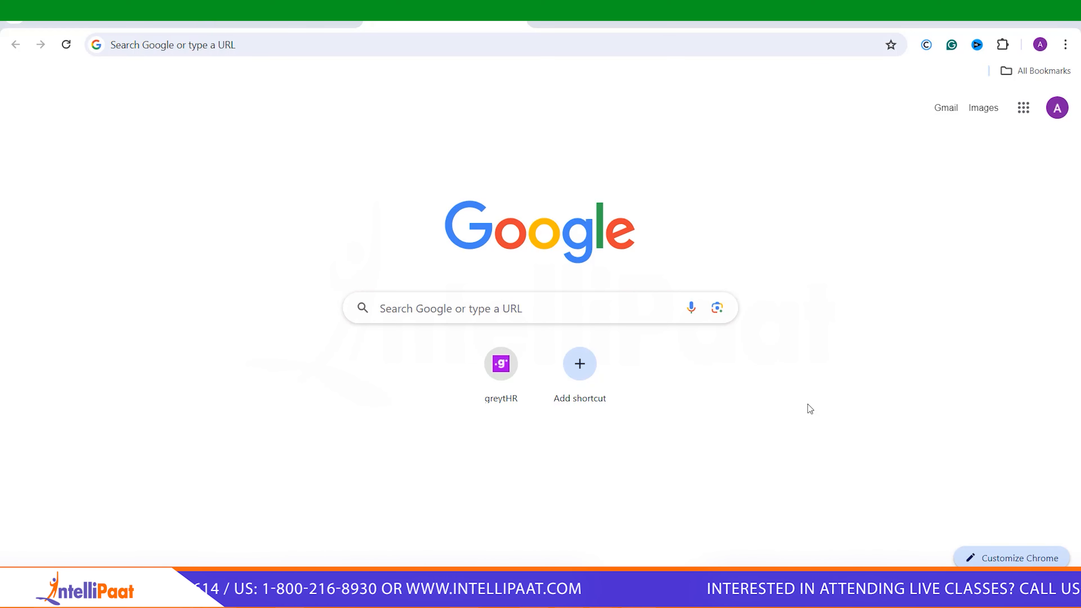
Step: Switch to the "Intellipaat- GPT for Sheets" spreadsheet and open the Google Workspace Marketplace to get add-ons
left_click(118, 27)
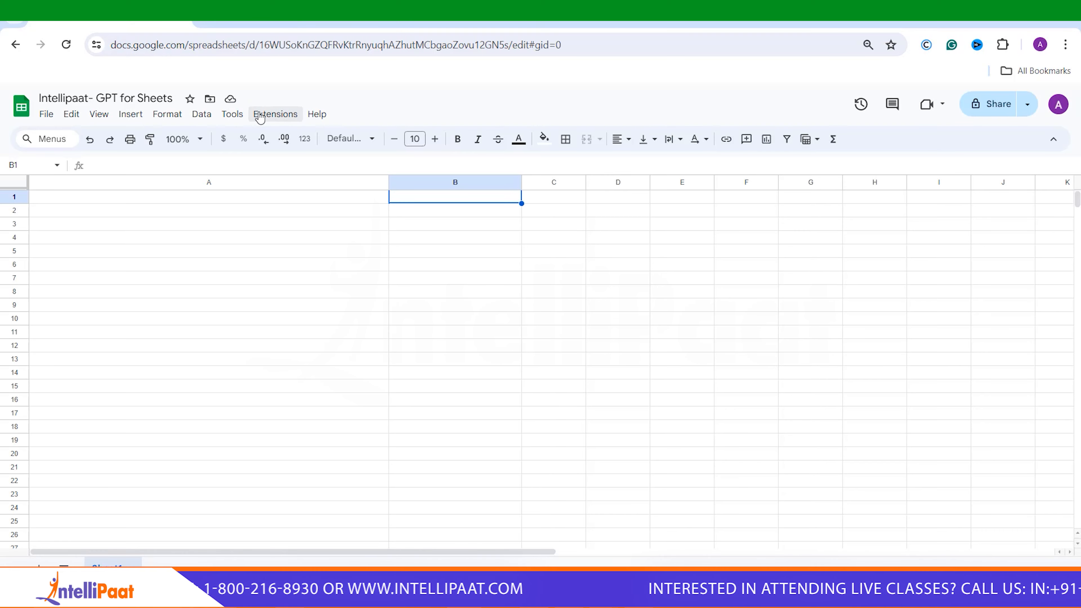
left_click(276, 115)
mouse_move(399, 140)
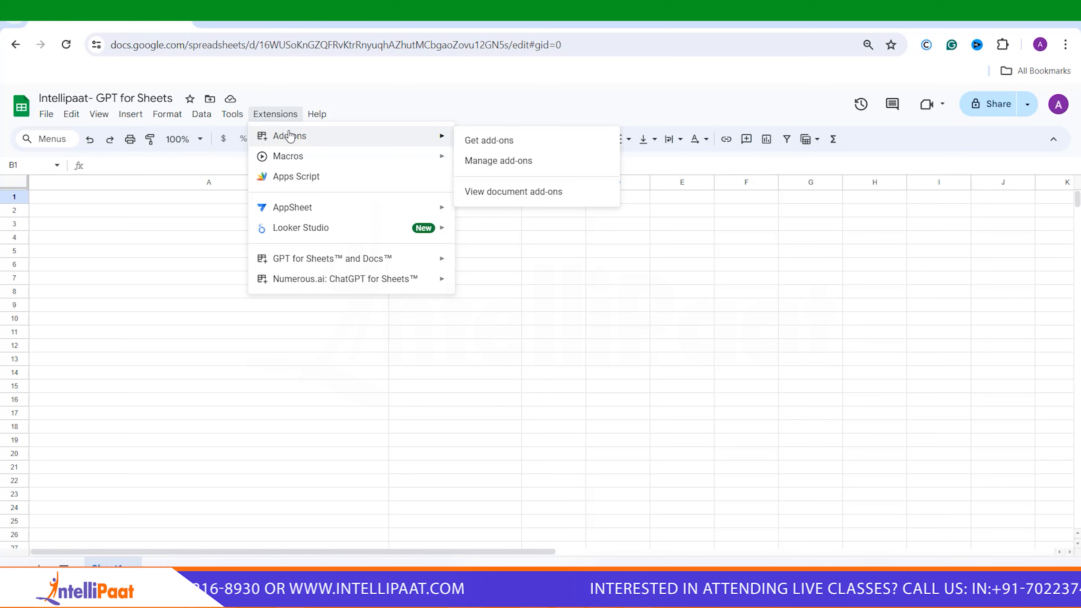
left_click(483, 149)
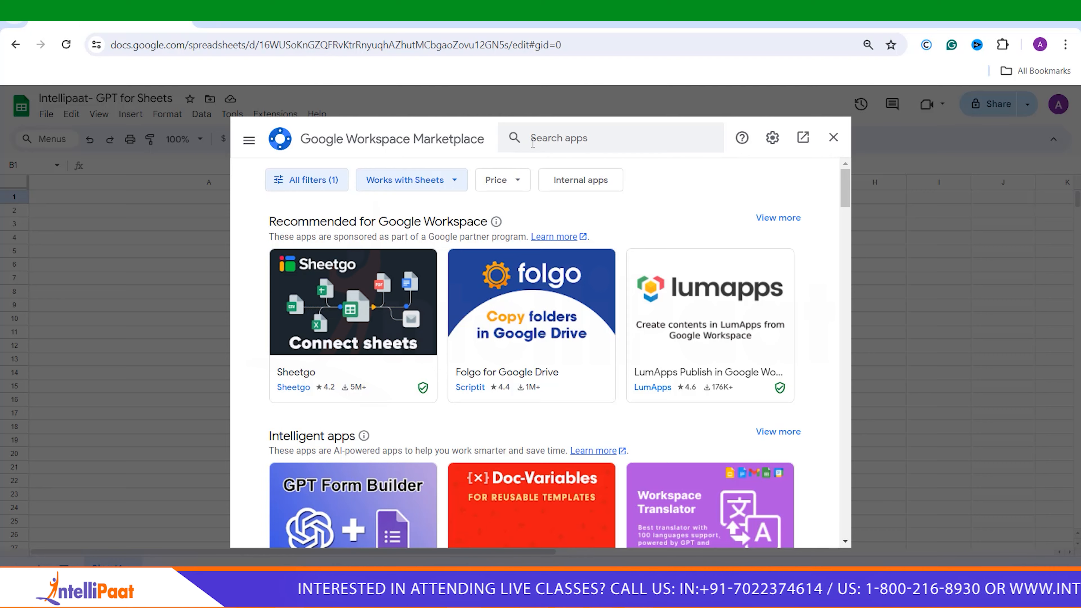
Step: Search the marketplace for "GPT for Sheets™ and Docs™" and close the marketplace
left_click(533, 145)
type("gpt for sheets")
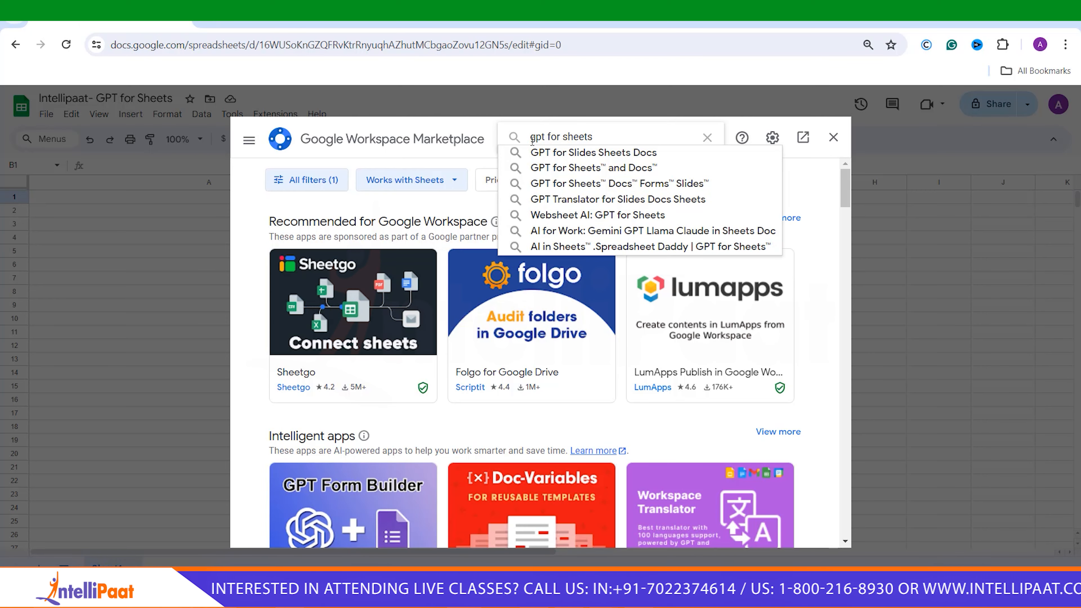
key("Down")
key("Down")
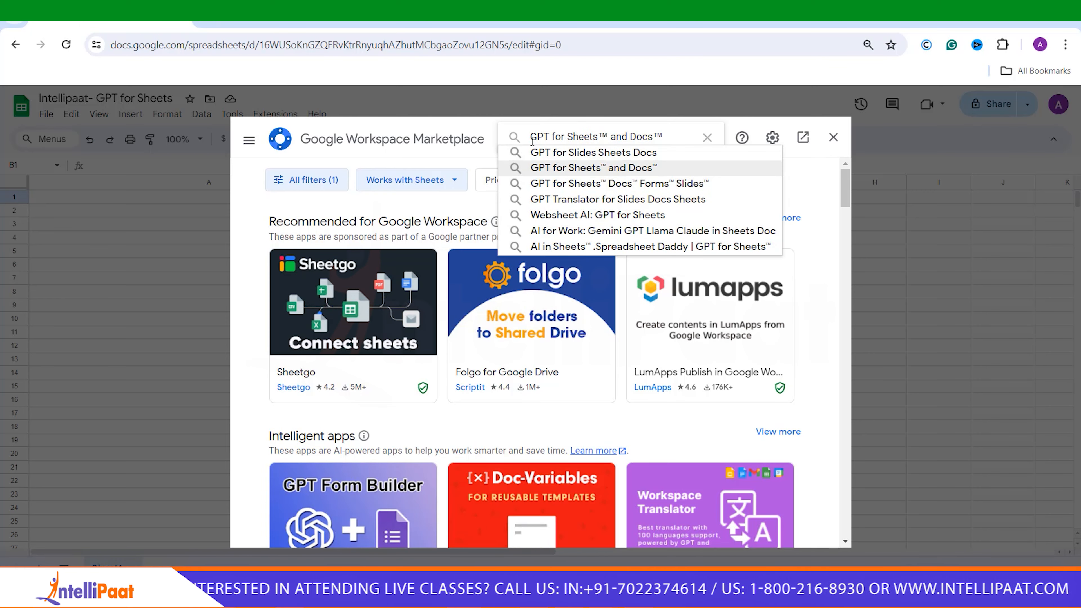
key("Return")
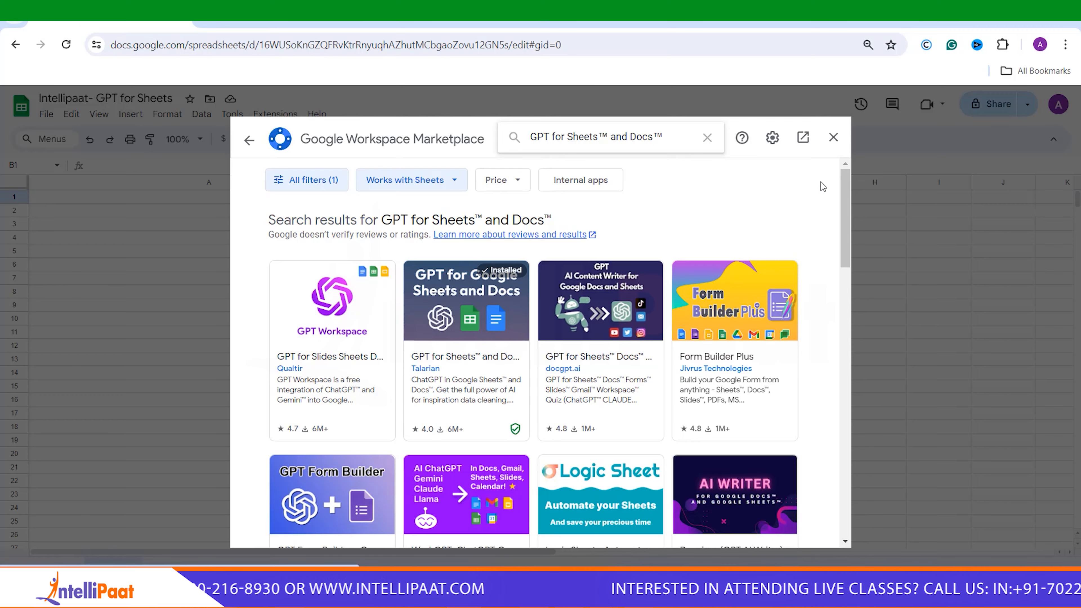
left_click(836, 142)
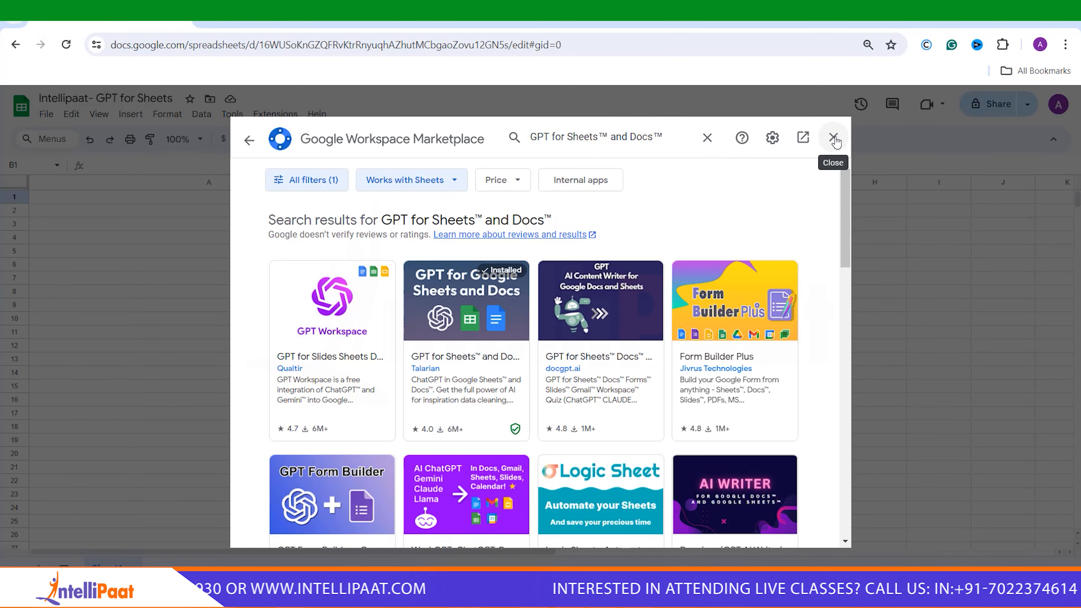
Step: Open the GPT for Sheets™ and Docs™ extension in the spreadsheet
left_click(263, 122)
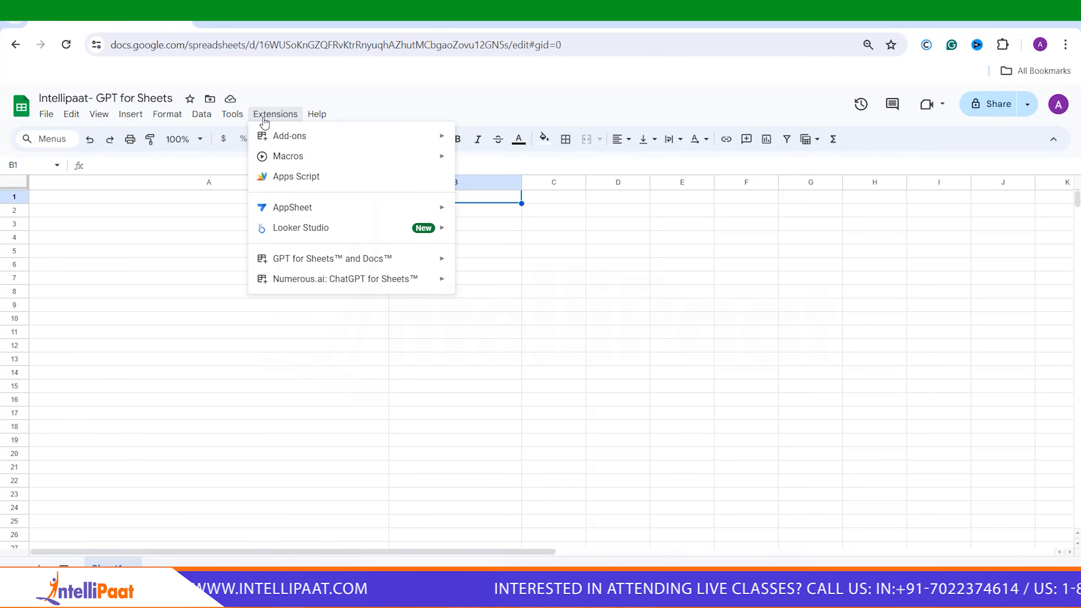
mouse_move(339, 264)
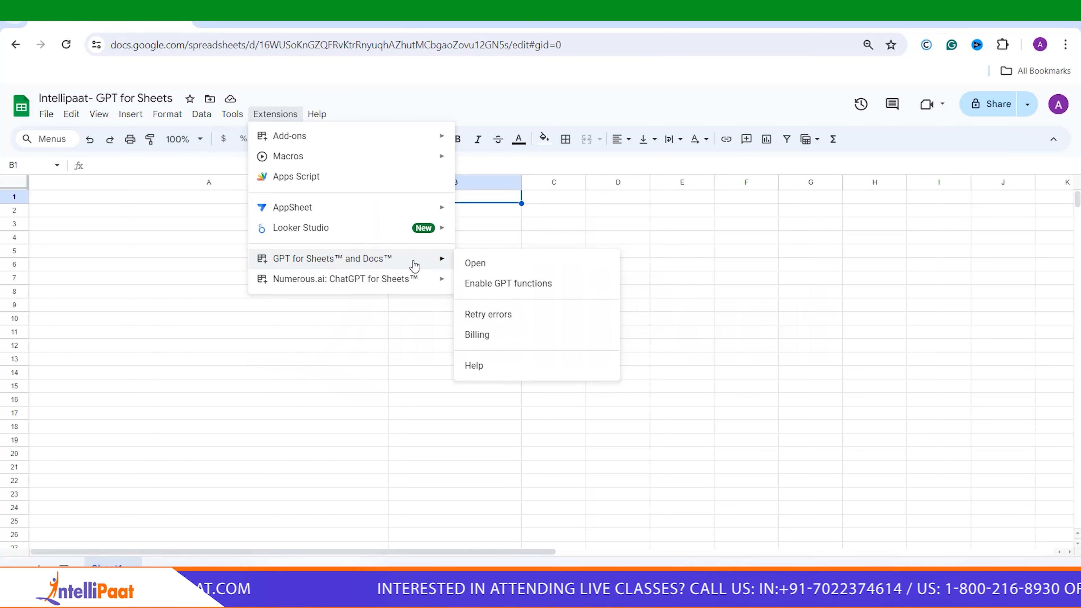
left_click(474, 264)
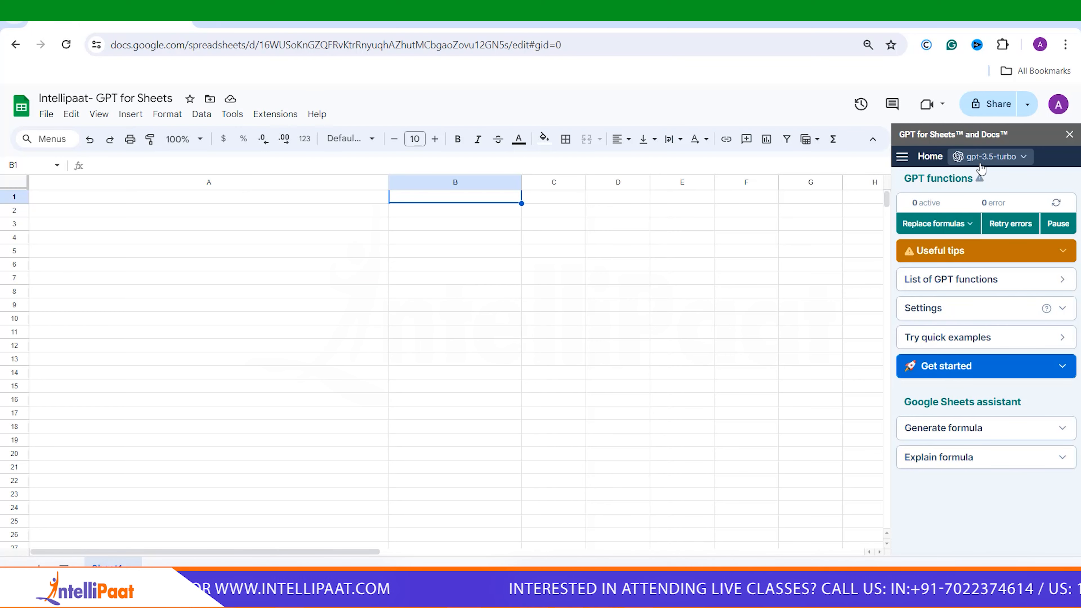
Step: Open the extension's model list and examine the details of gpt-3.5-turbo and the other models offered without an API key
left_click(993, 166)
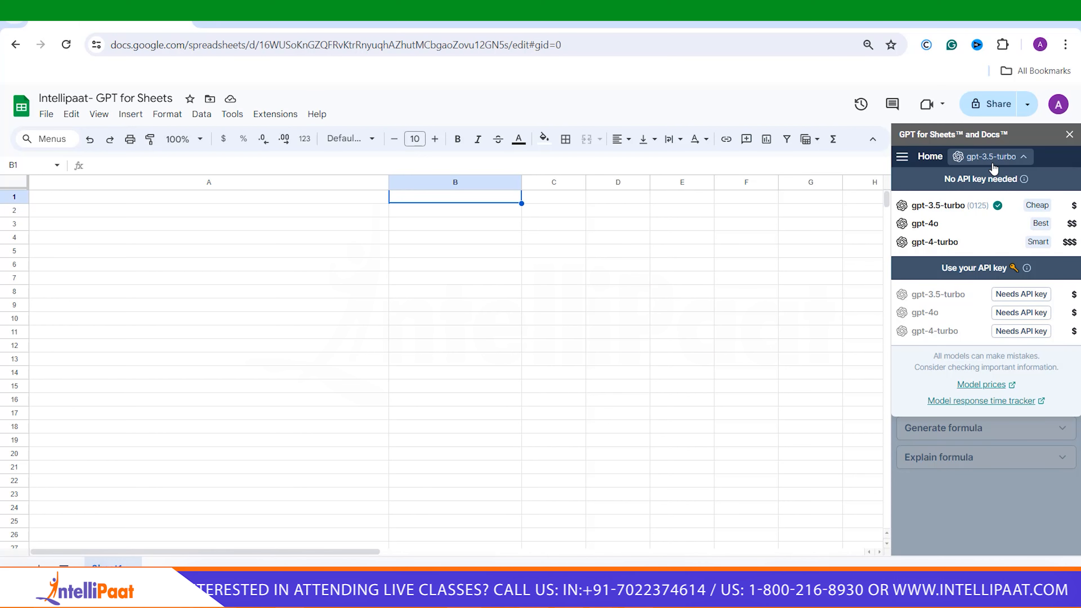
mouse_move(994, 206)
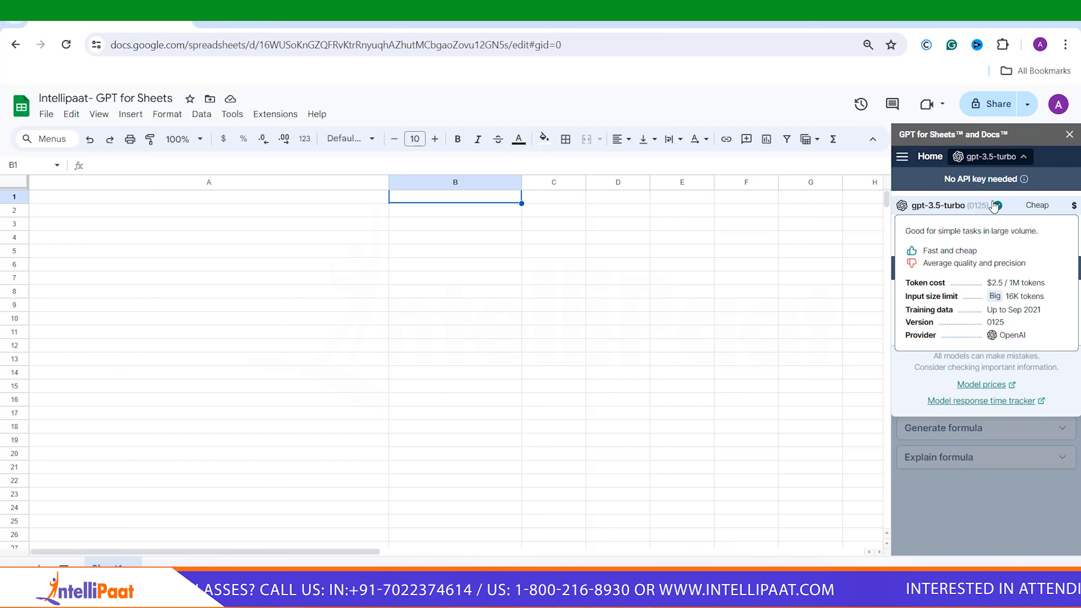
mouse_move(1072, 232)
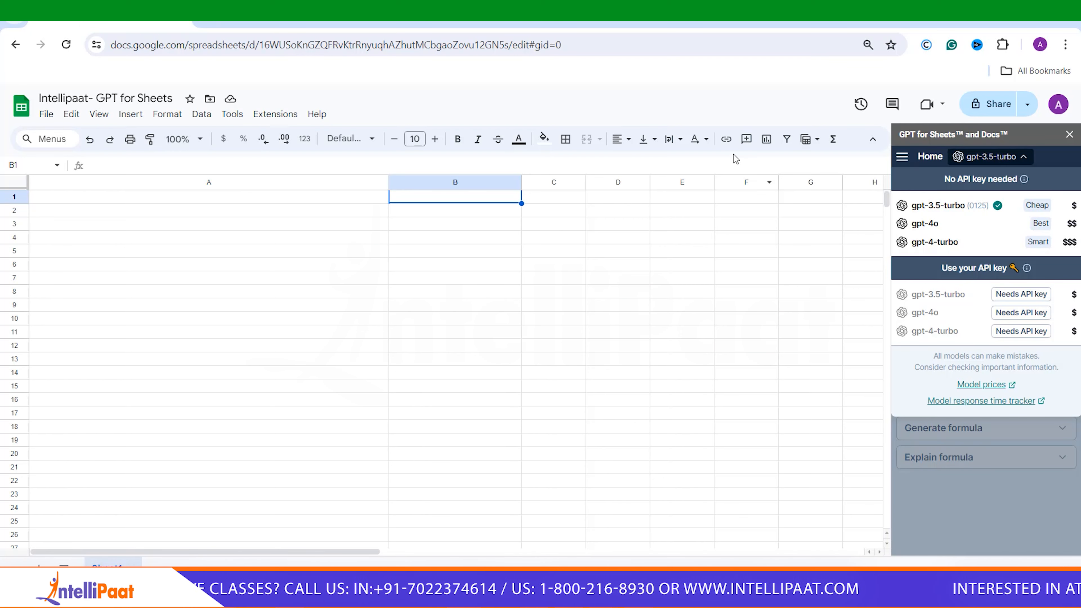
Step: Search the web for "open AI" in another browser tab and open the openai.com site
left_click(445, 24)
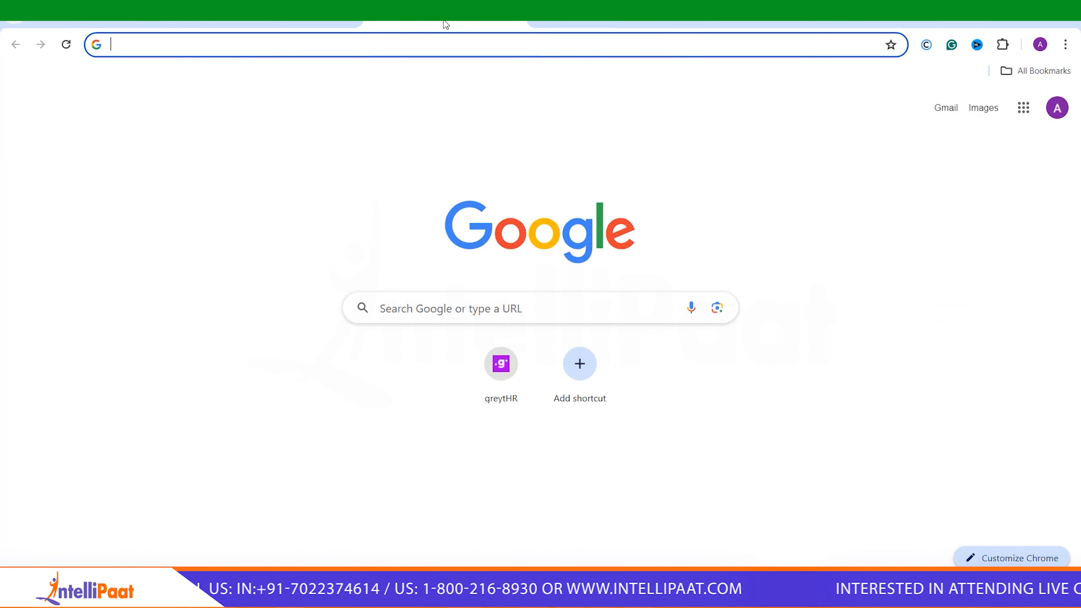
type("open AI")
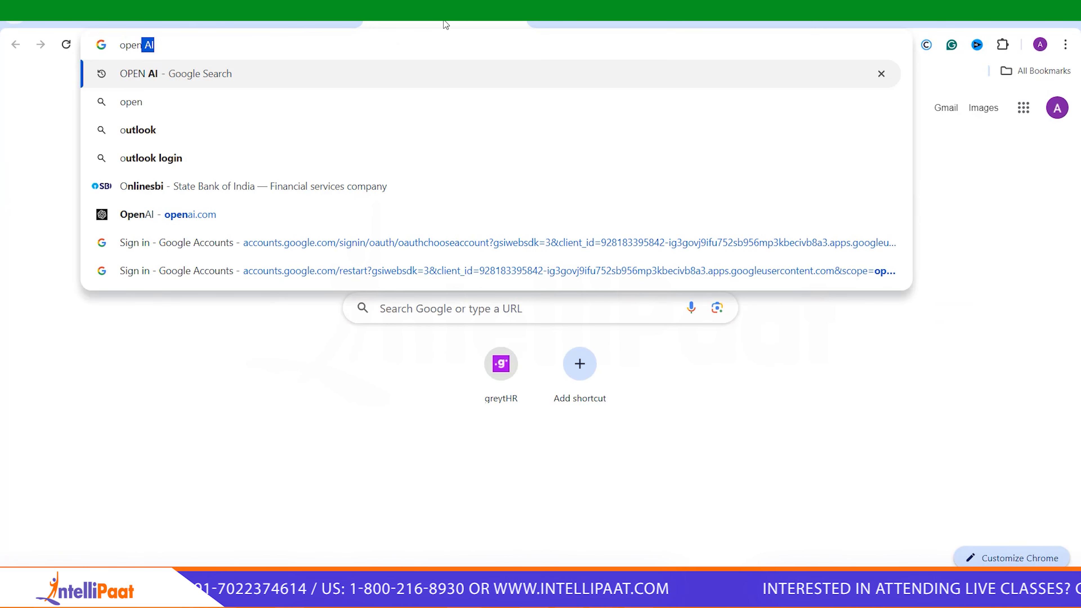
key("Return")
left_click(152, 282)
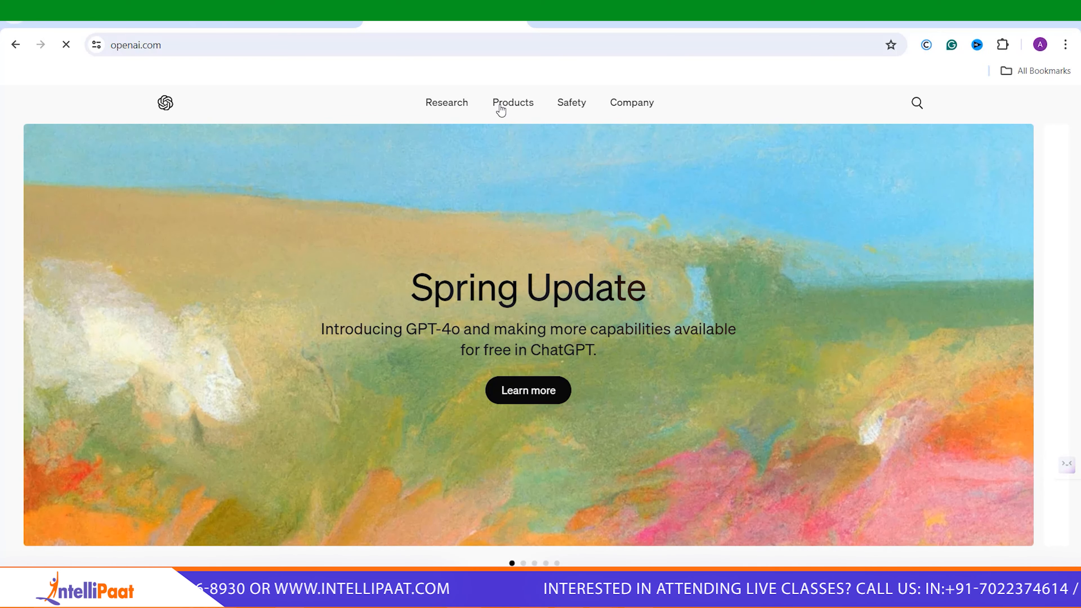
Step: Go to the API login, choose the API platform and open its API keys page
left_click(501, 110)
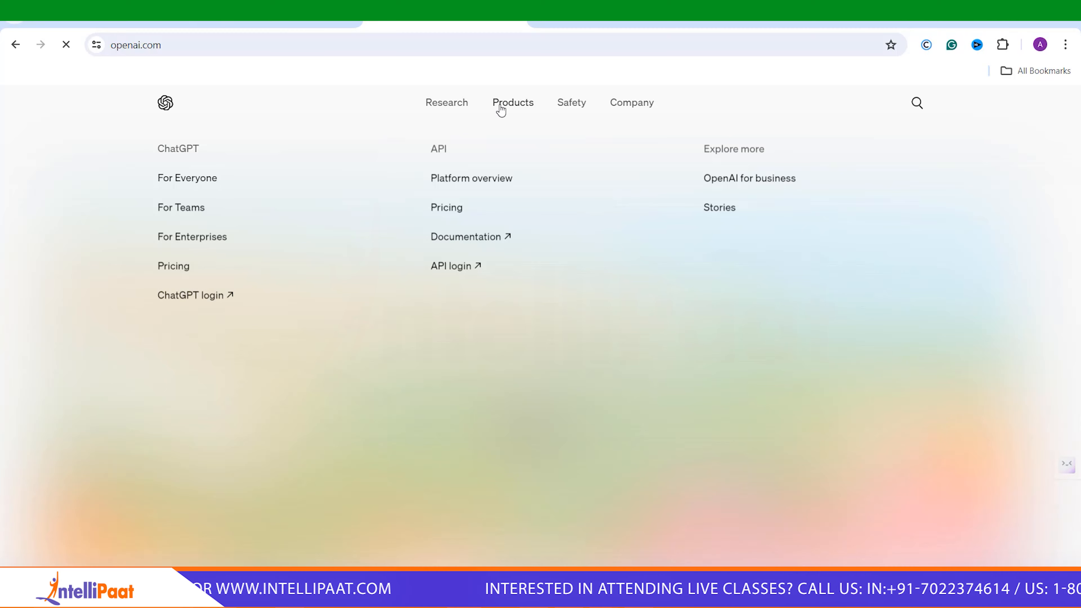
left_click(456, 269)
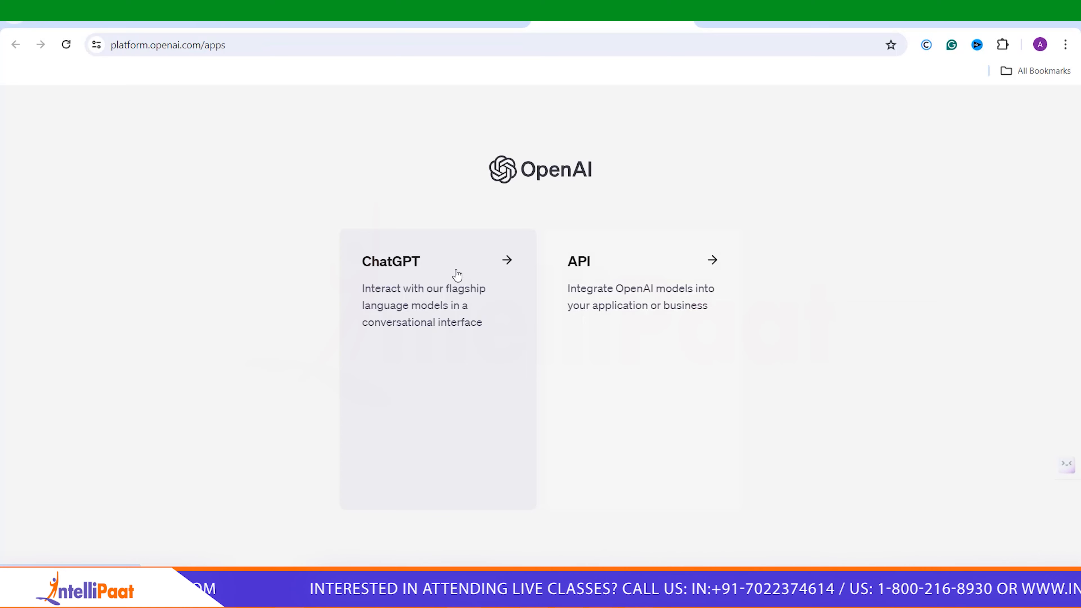
left_click(630, 291)
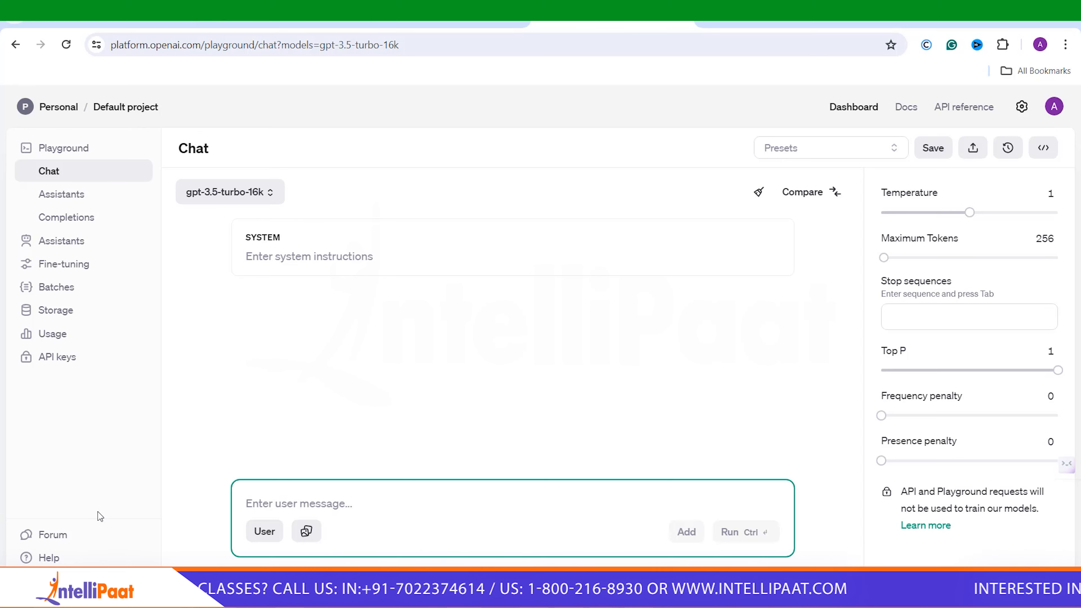
left_click(58, 362)
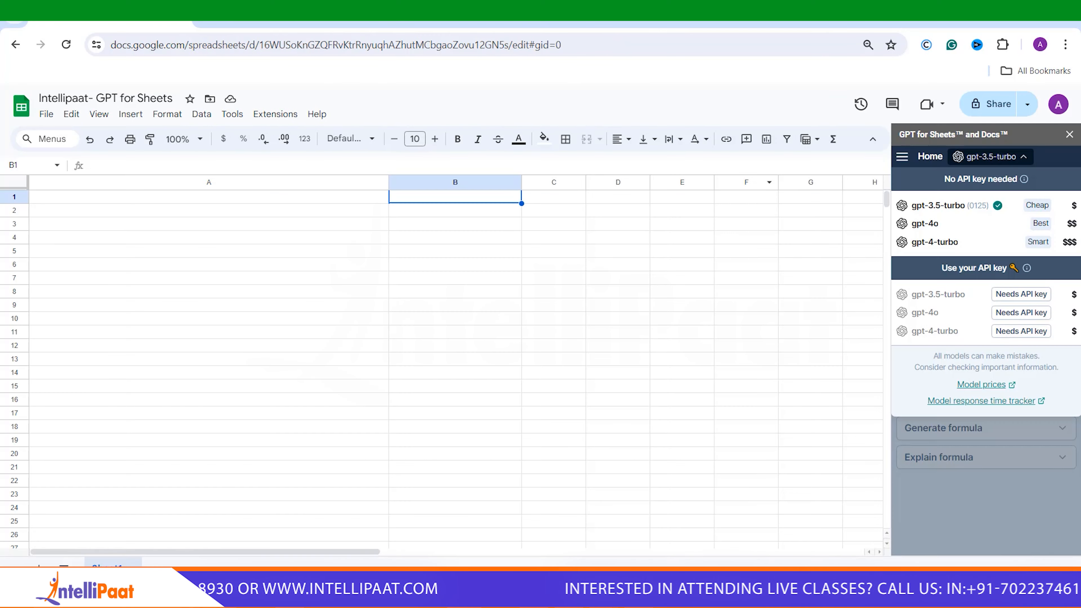
Step: Examine the models that need an API key in the extension's model list, and close the list
mouse_move(940, 218)
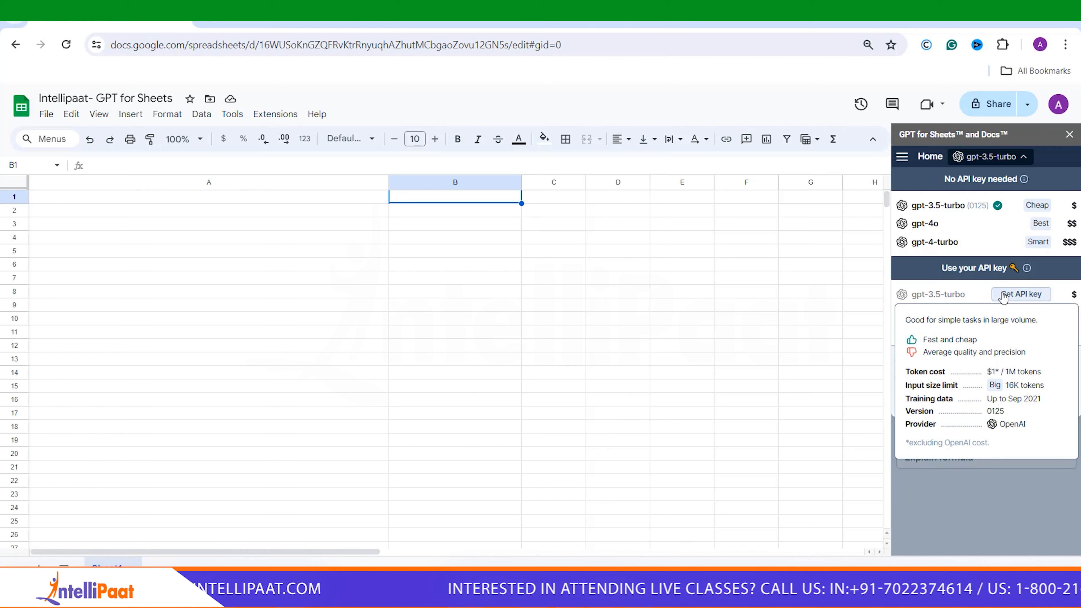
mouse_move(1024, 180)
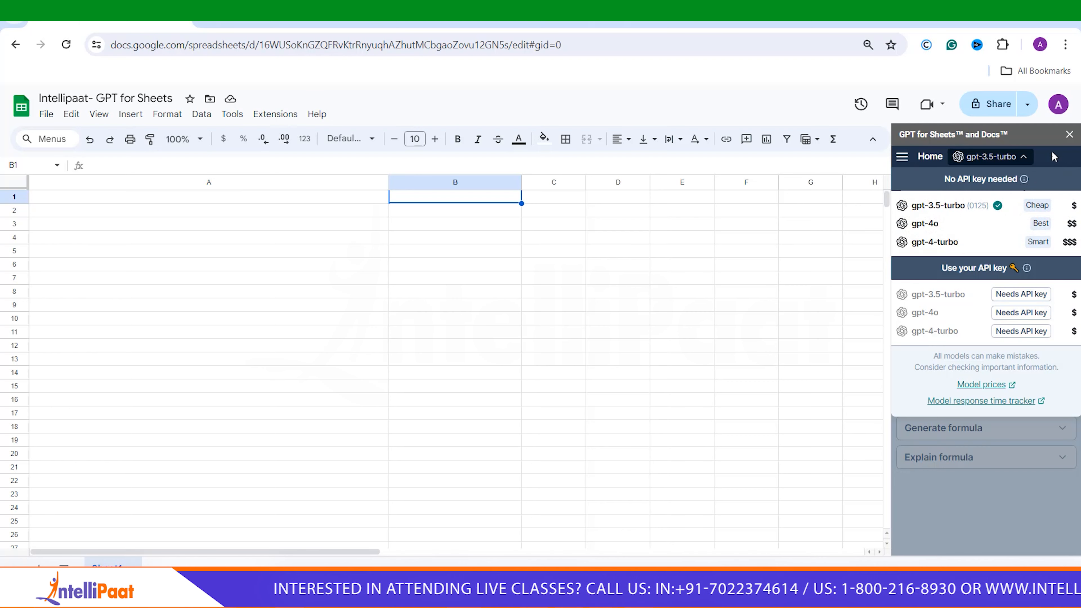
left_click(1015, 157)
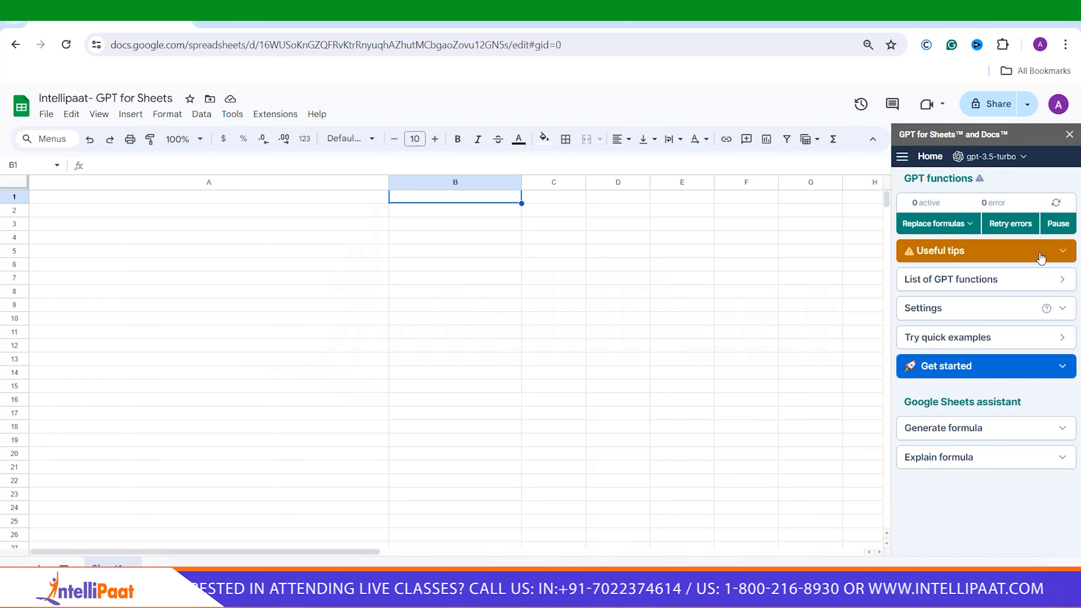
Step: Look through the list of GPT functions and return to the extension's home view
left_click(1031, 280)
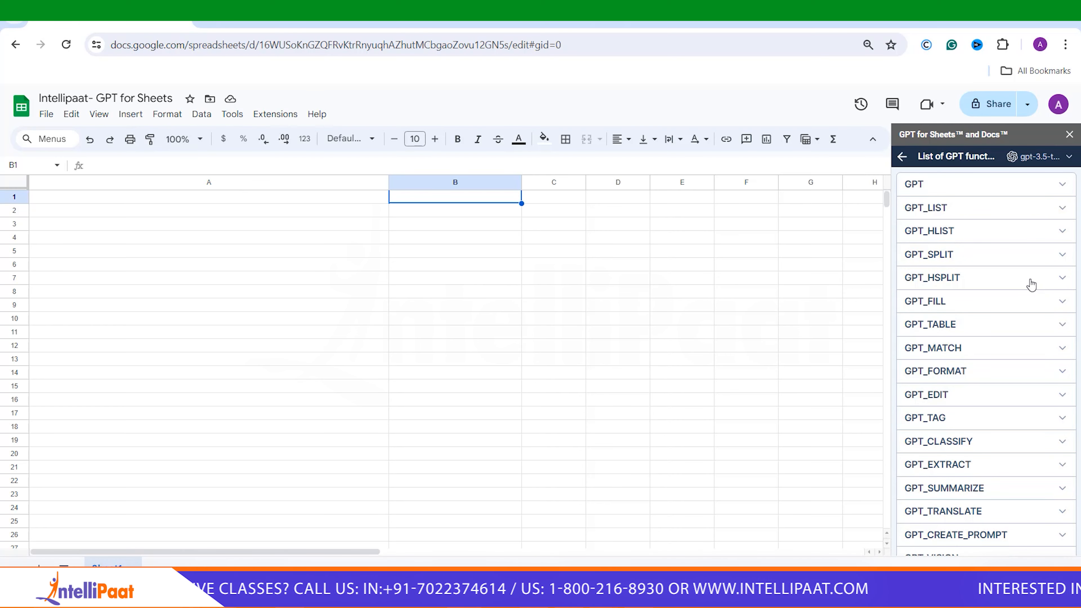
scroll(1031, 284, "down", 1)
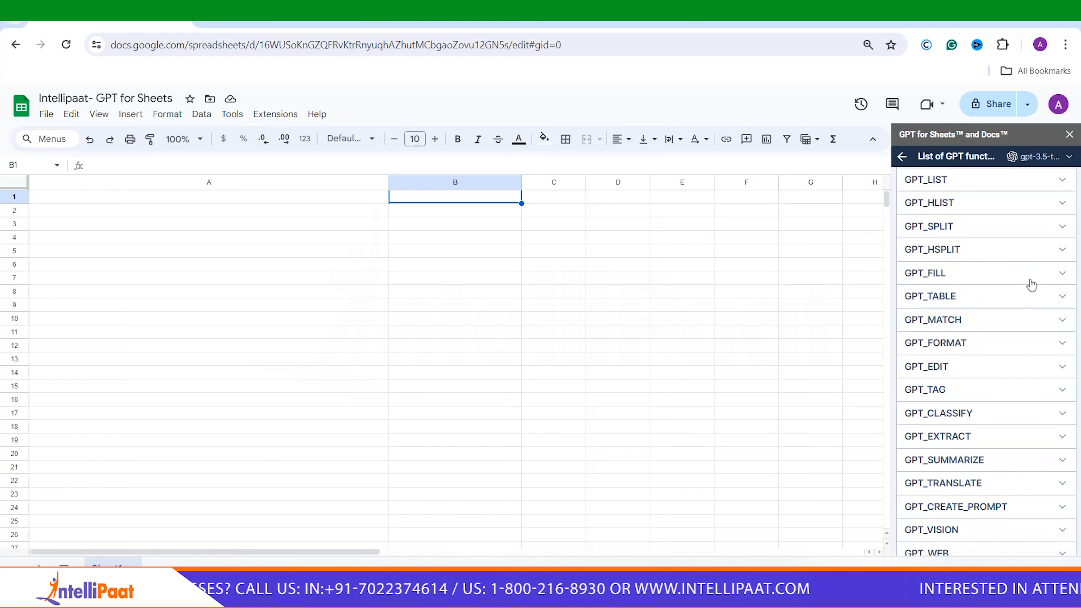
scroll(1031, 284, "down", 1)
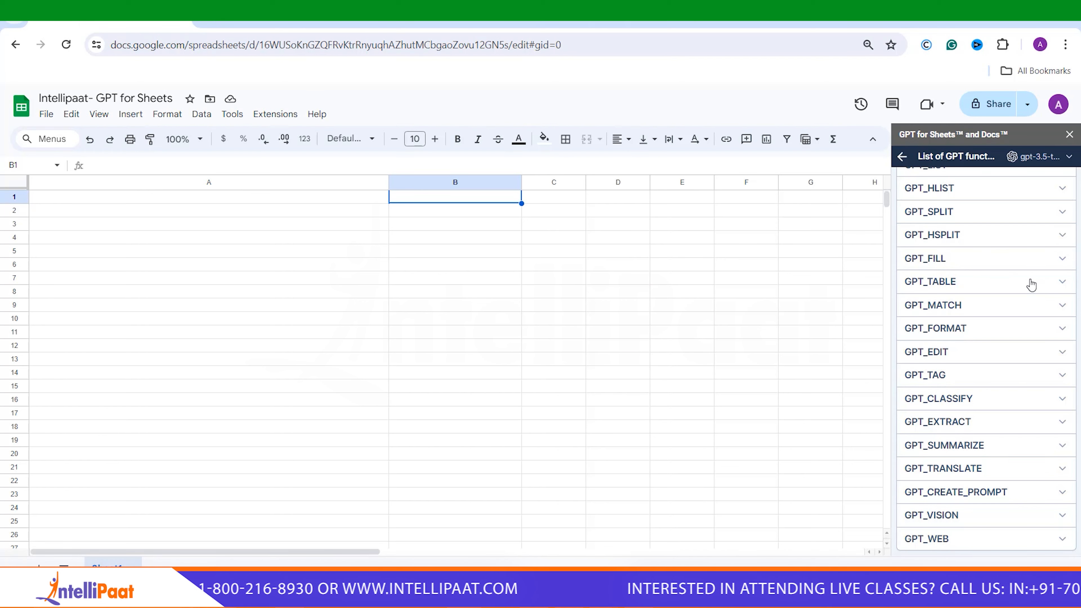
left_click(902, 157)
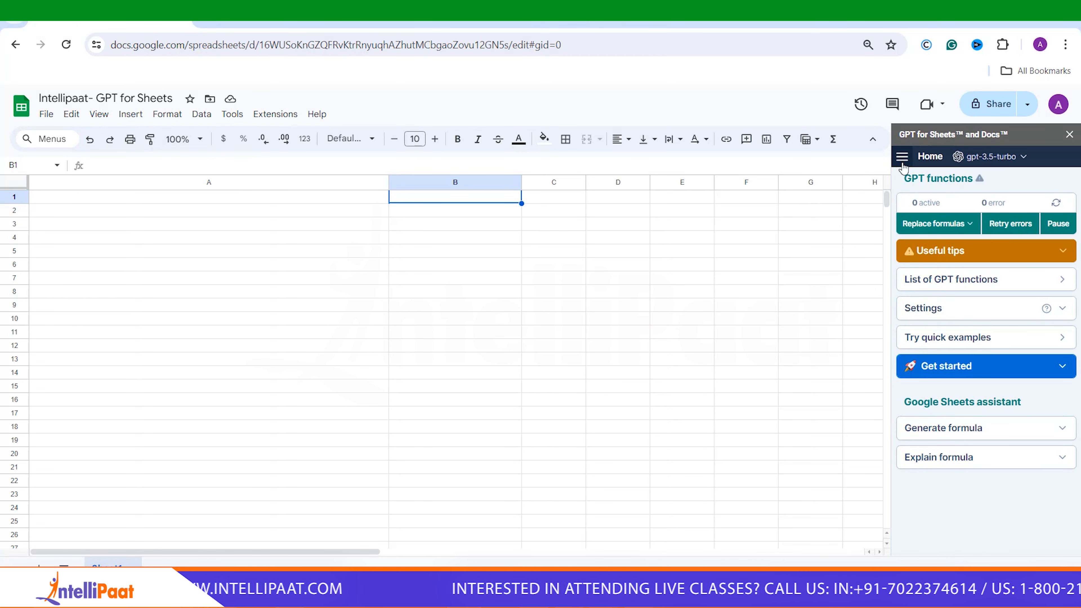
Step: Expand the Generate formula assistant to view its goal description field, and collapse it again
left_click(1065, 430)
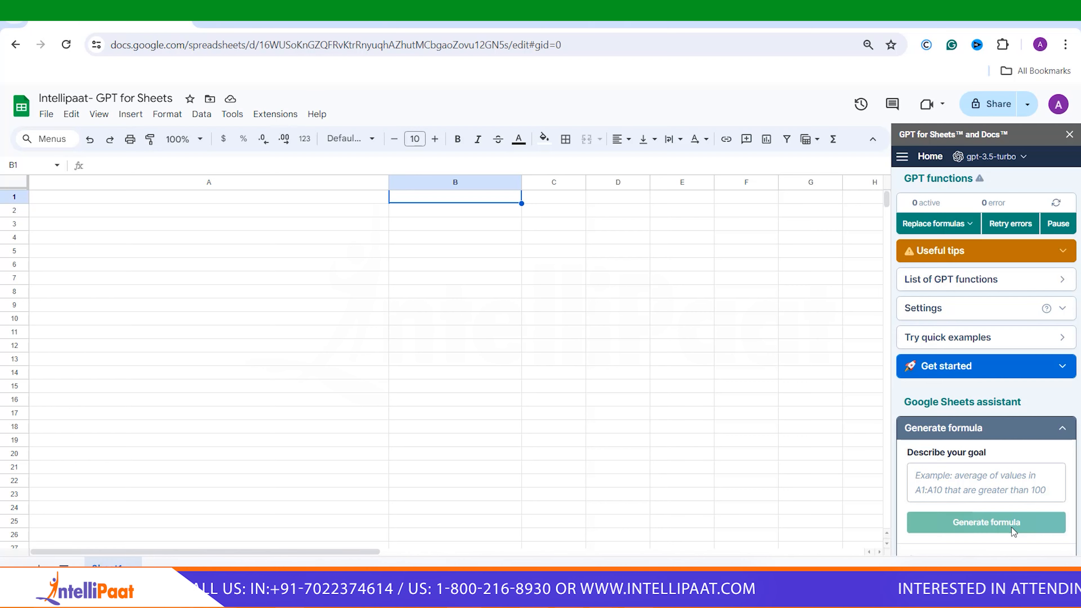
right_click(1069, 434)
key("Escape")
left_click(1067, 431)
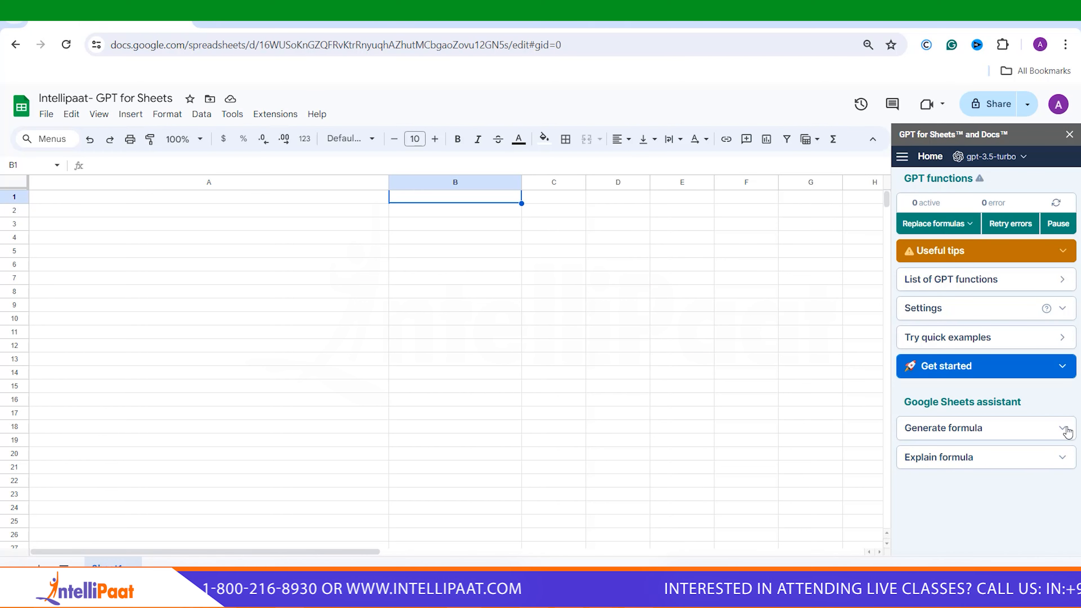
Step: Enter the header "Product" in cell A1
left_click(197, 201)
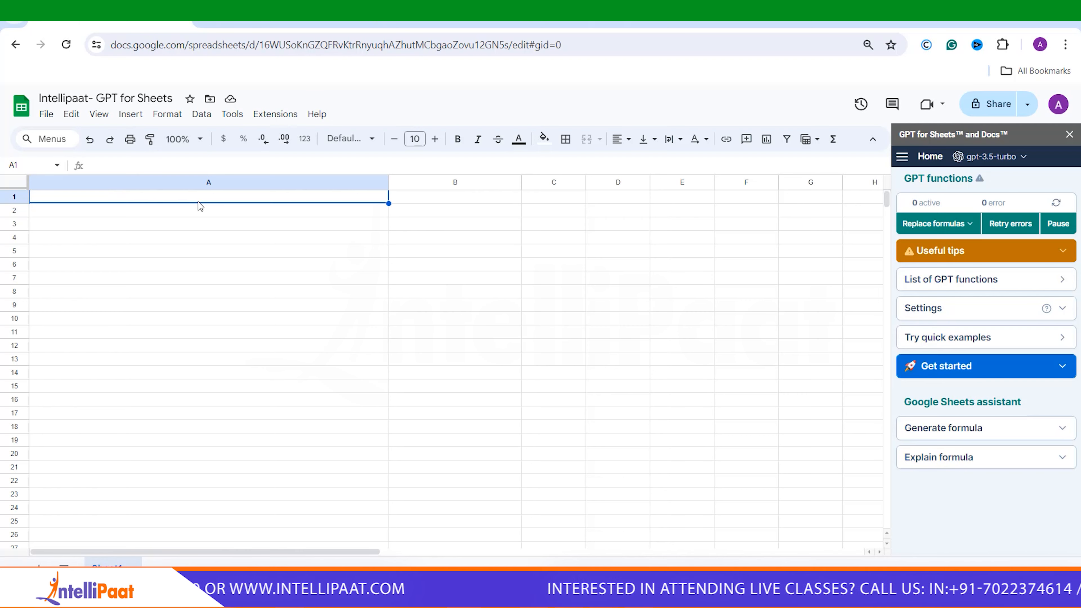
type("Produ")
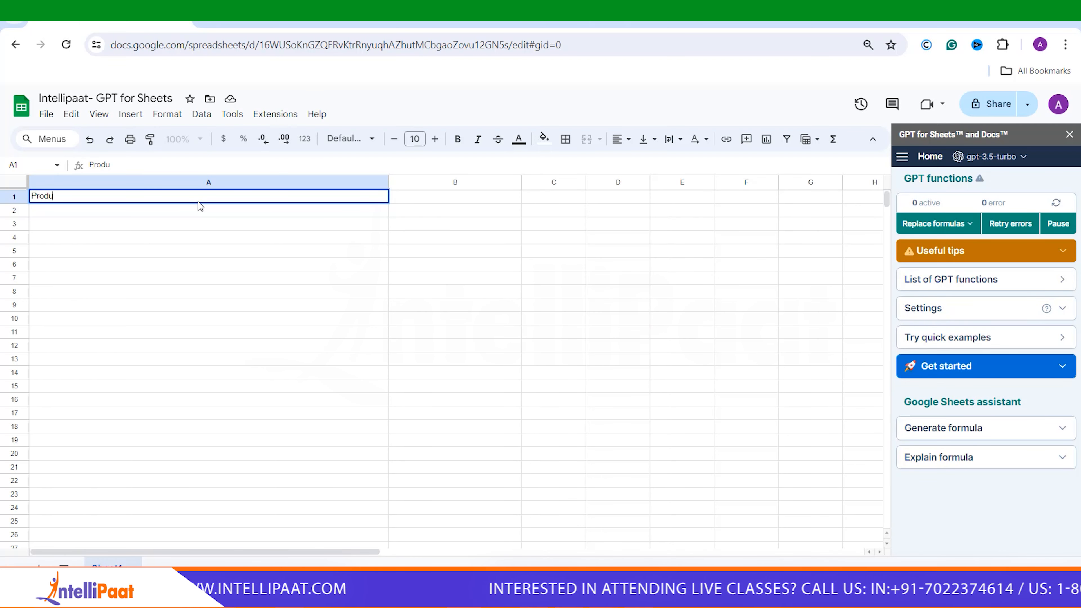
type("ct")
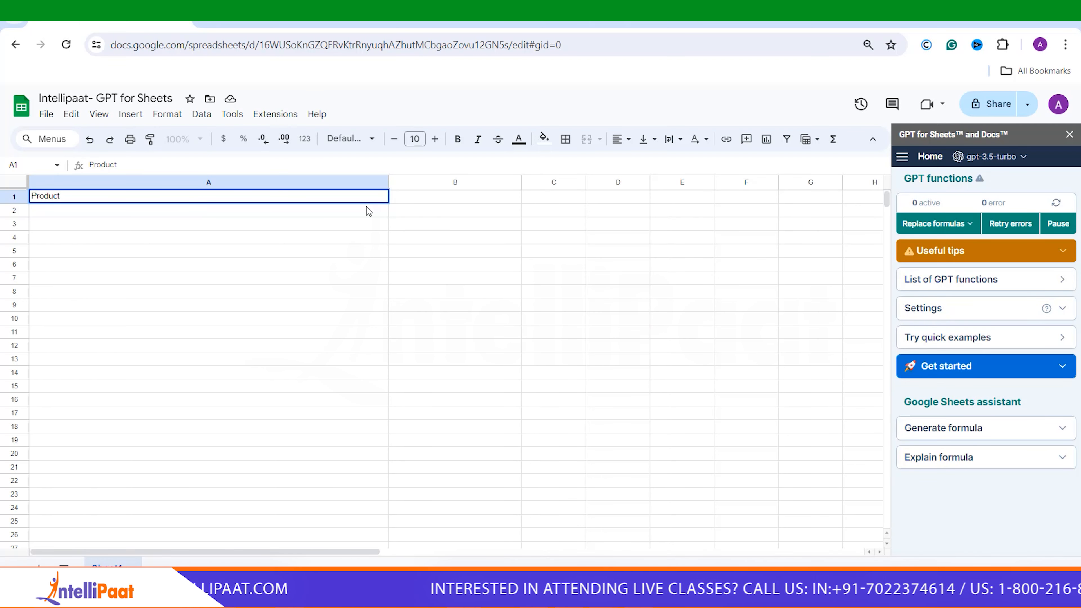
left_click(405, 201)
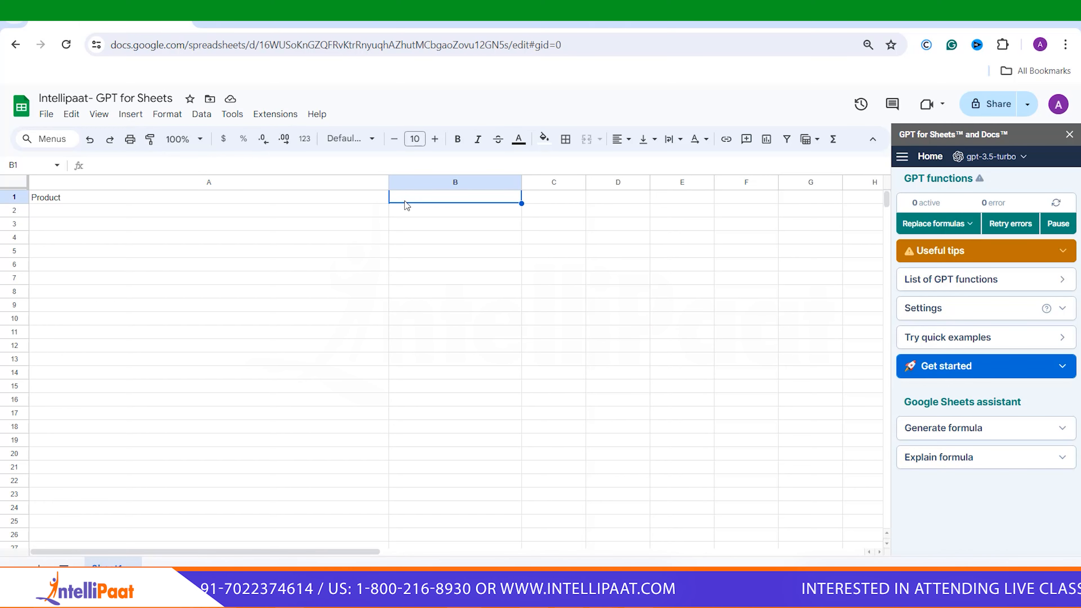
Step: Switch to the Course Products document and copy the text of its first course description without the number
left_click(290, 14)
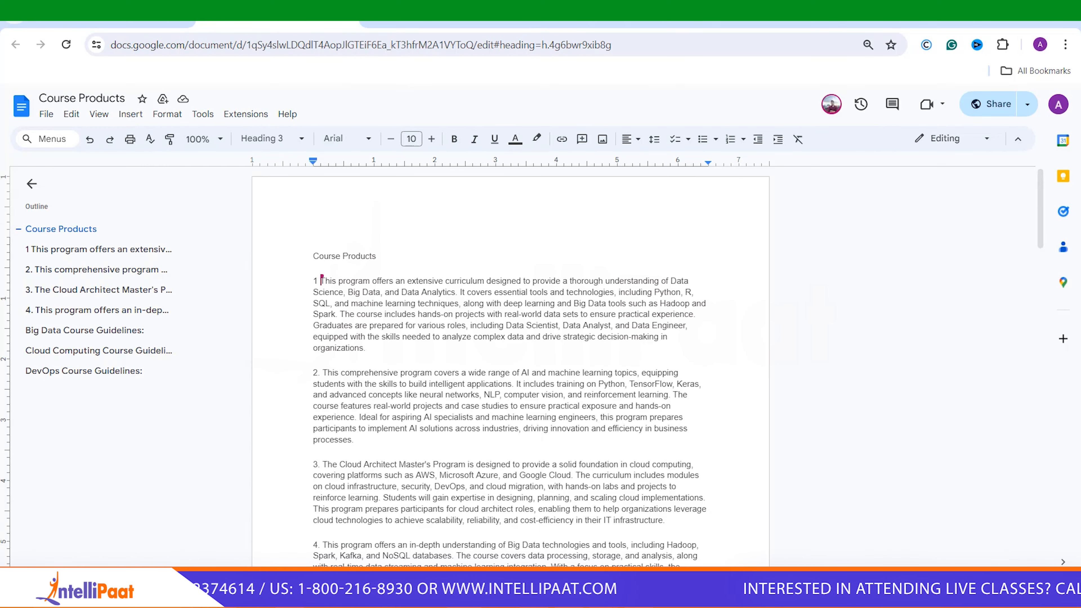
left_click_drag(322, 281, 454, 355)
key("ctrl+c")
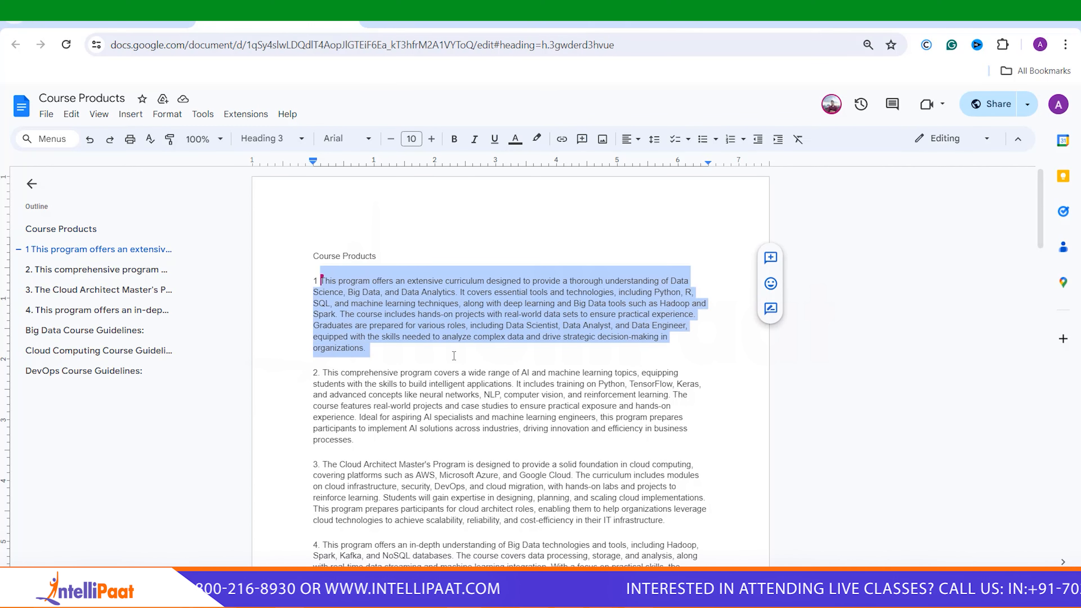
Step: Switch to the GPT for Sheets spreadsheet and paste the copied first course description into cell A2
left_click(106, 13)
left_click(79, 215)
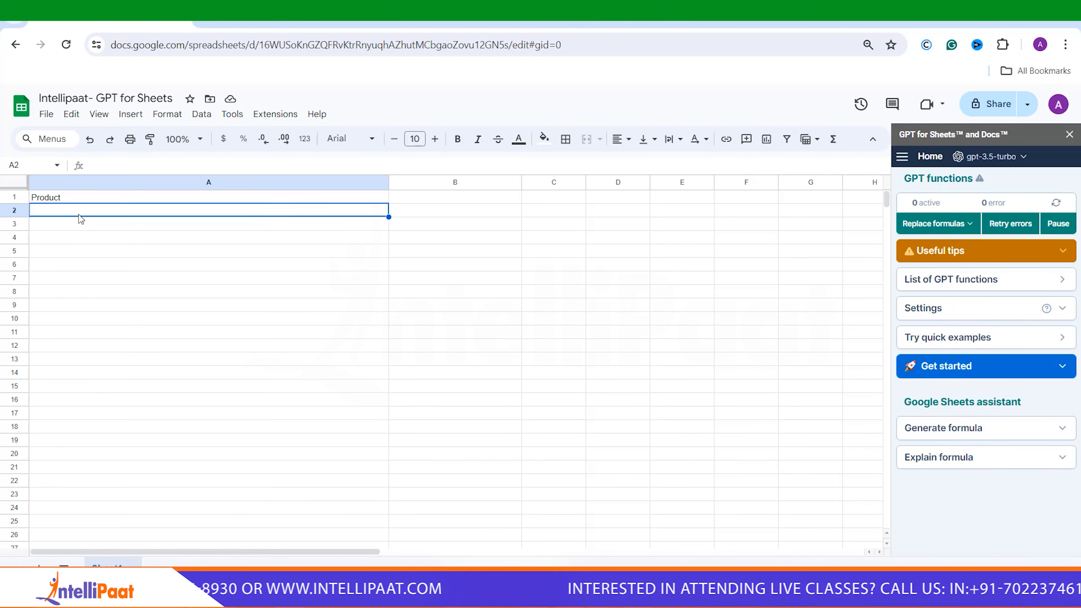
key("ctrl+v")
key("Down")
Step: Copy the second course description without its number from the Course Products document into cell A3 of the spreadsheet
left_click(276, 13)
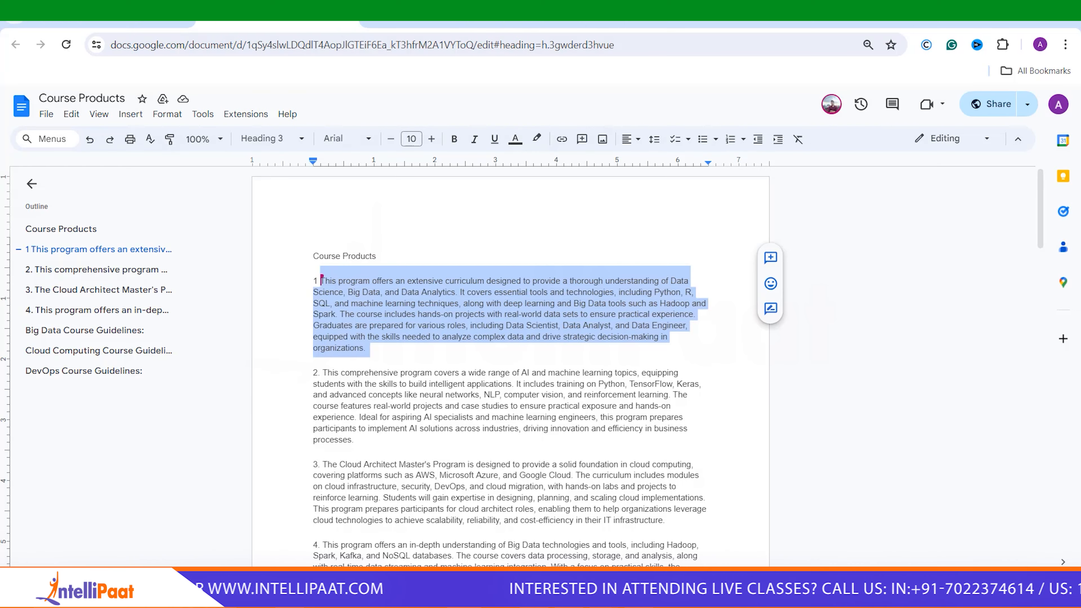
left_click_drag(322, 373, 361, 450)
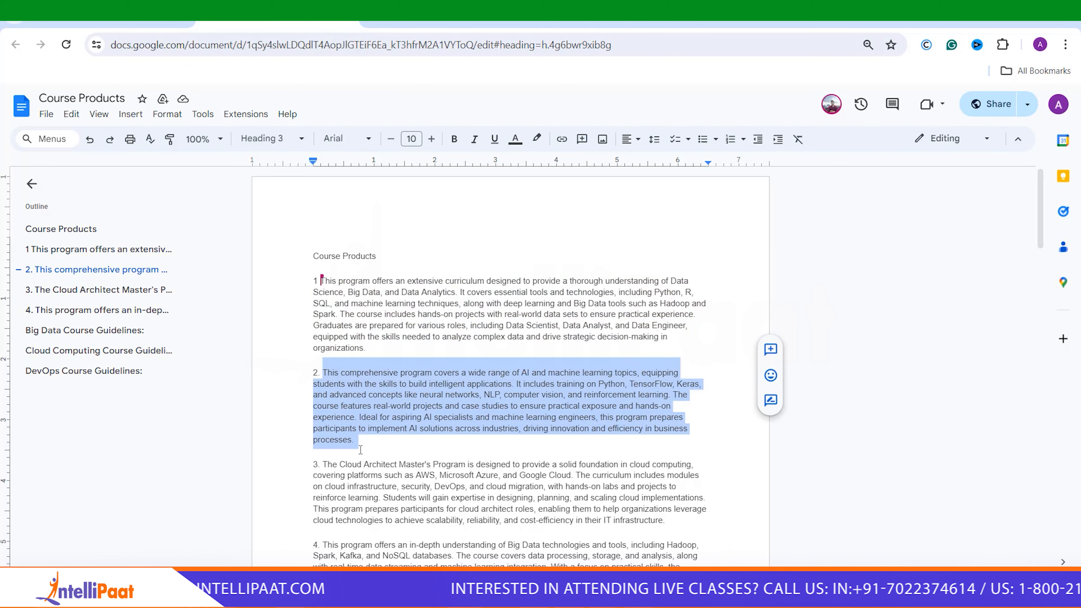
left_click(107, 12)
Step: Copy the third course description, on the Cloud Architect Master's Program, without its number from the document into cell A4
left_click(276, 12)
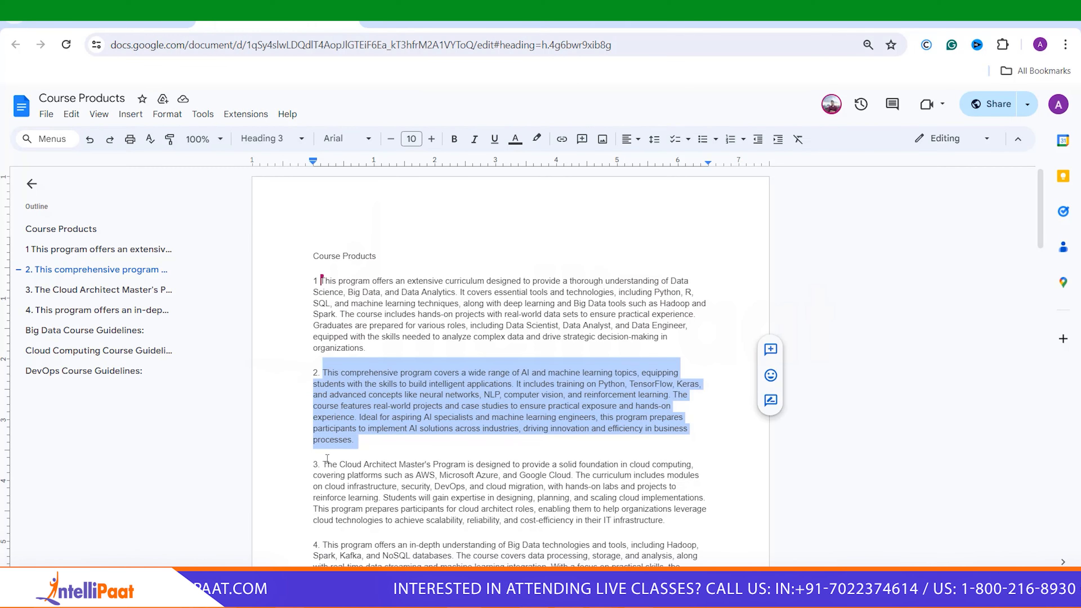
left_click_drag(322, 464, 665, 521)
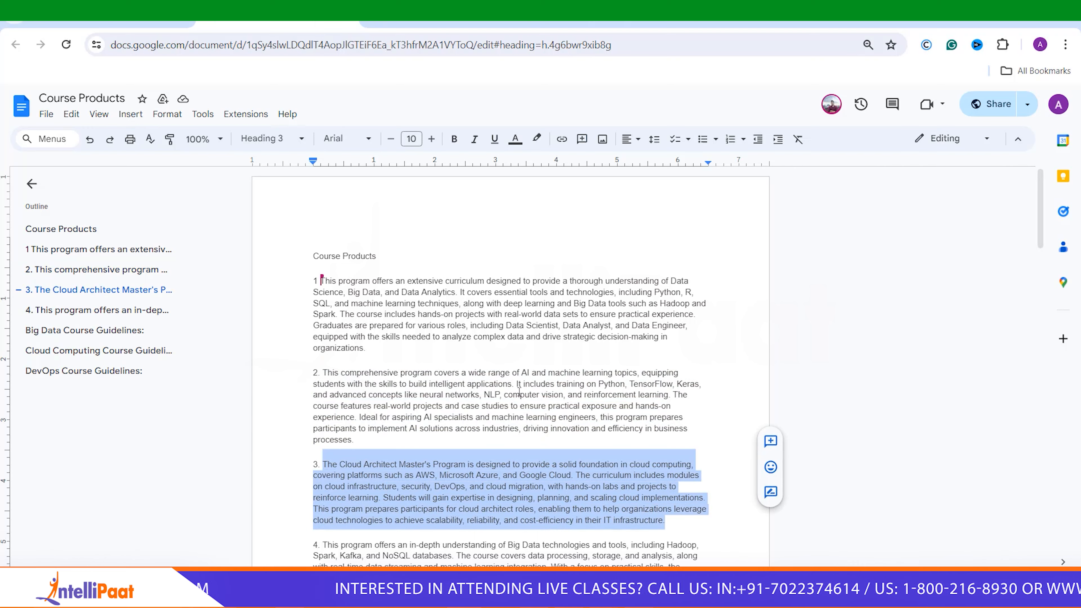
left_click_drag(83, 23, 163, 227)
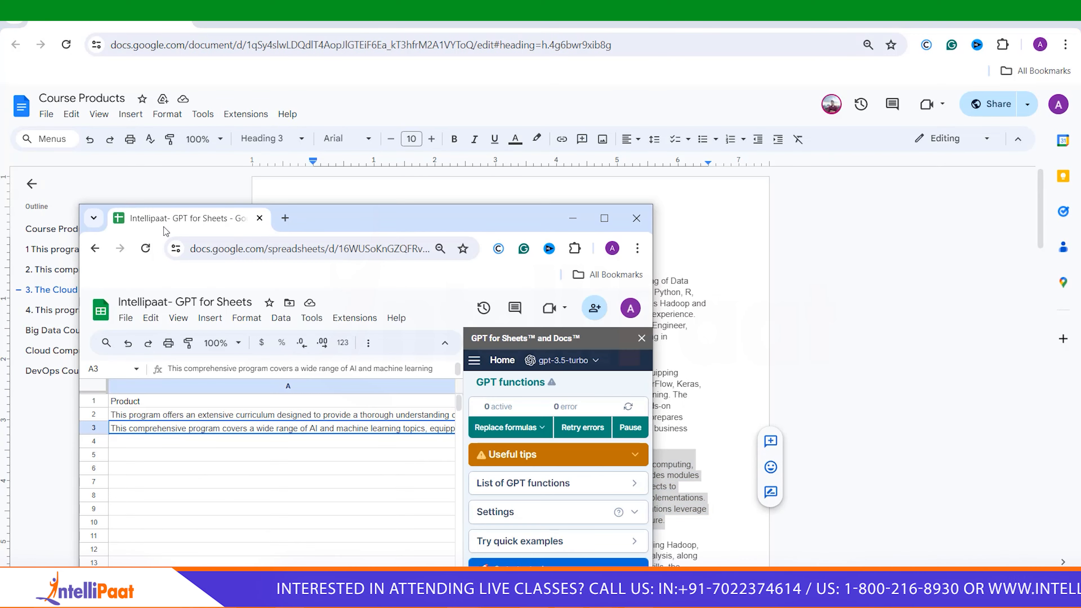
double_click(441, 236)
left_click(143, 239)
key("ctrl+v")
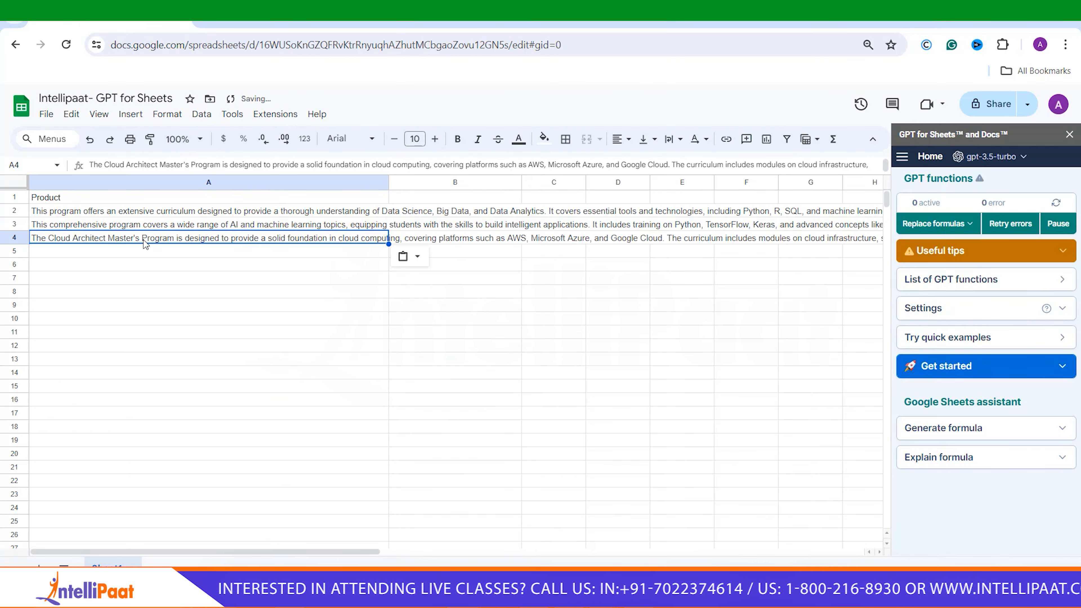
Step: Copy the fourth course description, on Big Data technologies, without its number from the Course Products document into cell A5
left_click(465, 596)
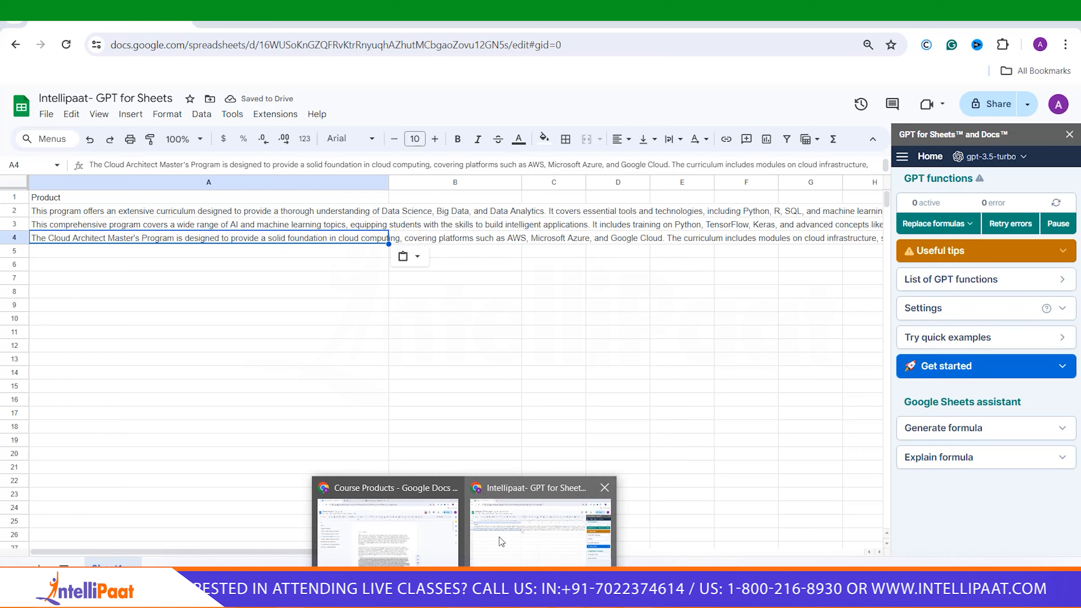
left_click(500, 542)
left_click(464, 597)
left_click(404, 562)
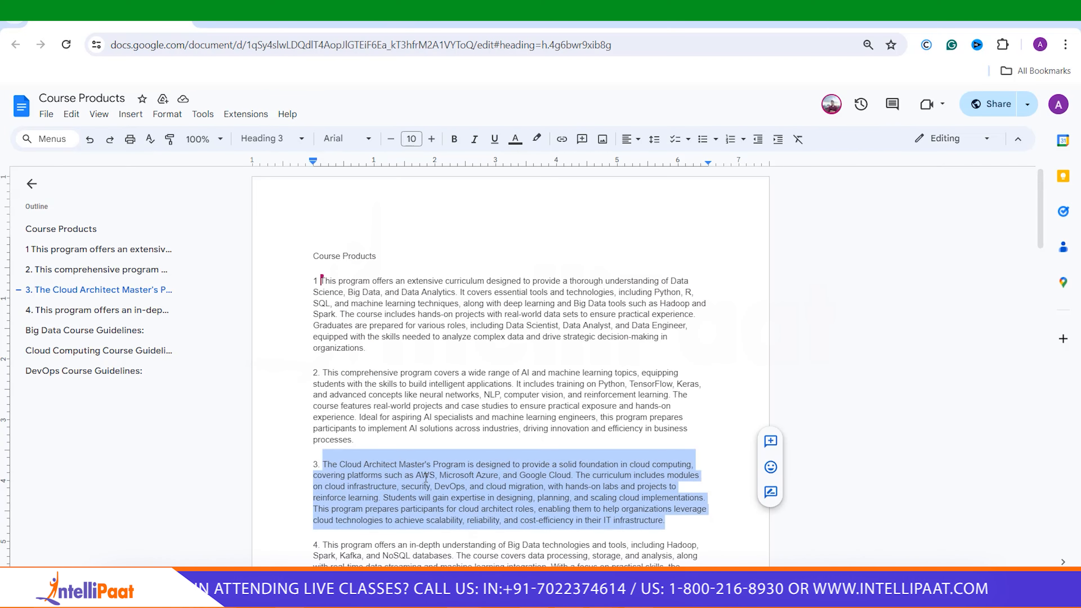
key("Down")
key("Down")
key("Down")
key("Down")
key("Down")
key("Down")
key("Down")
key("Down")
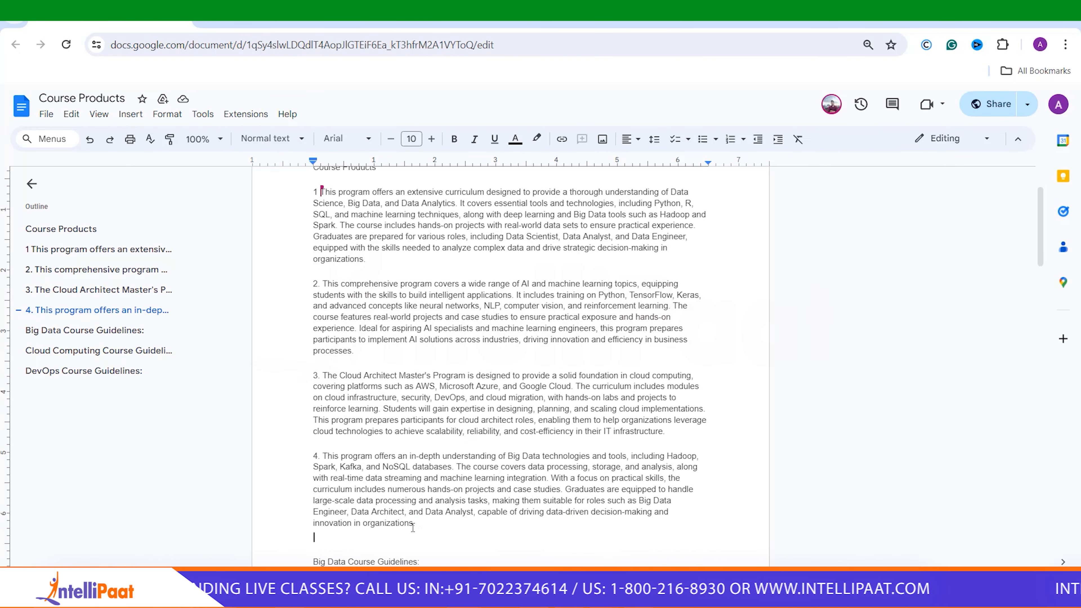
left_click(412, 527)
left_click_drag(411, 526, 341, 478)
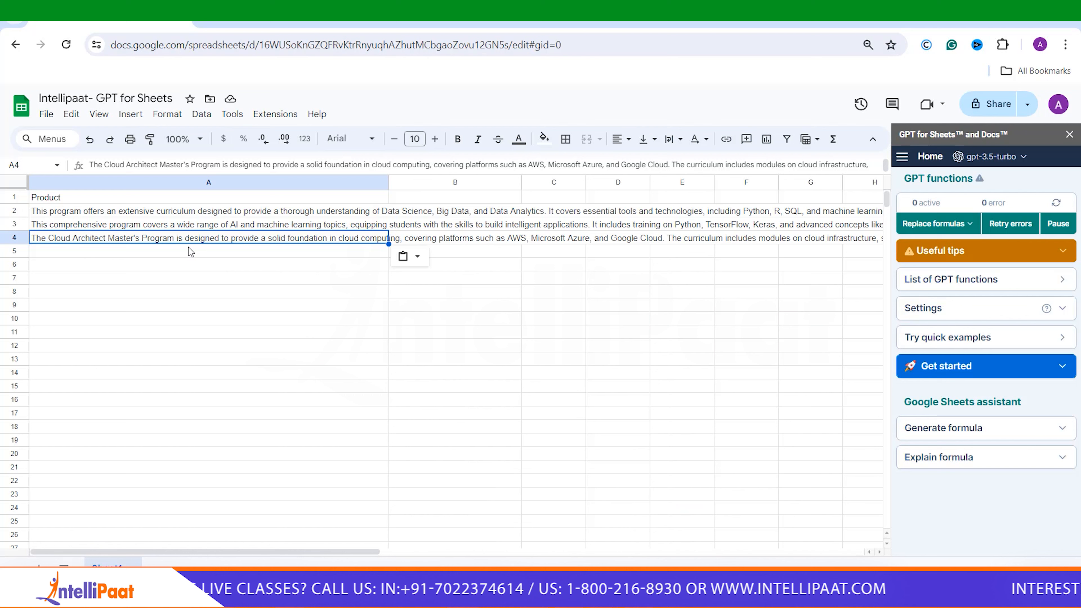
left_click(189, 248)
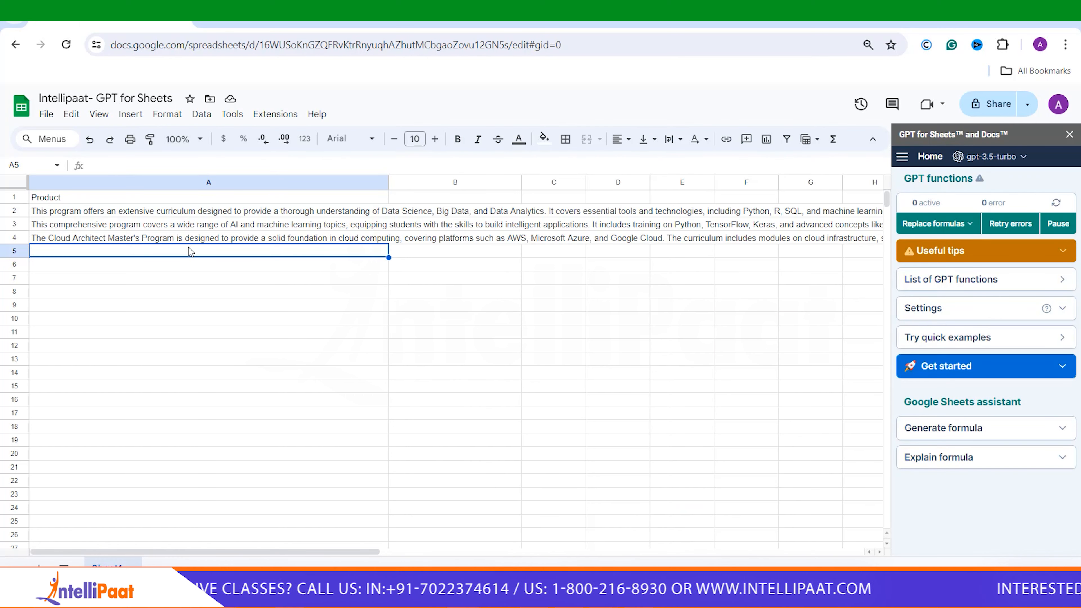
key("ctrl+v")
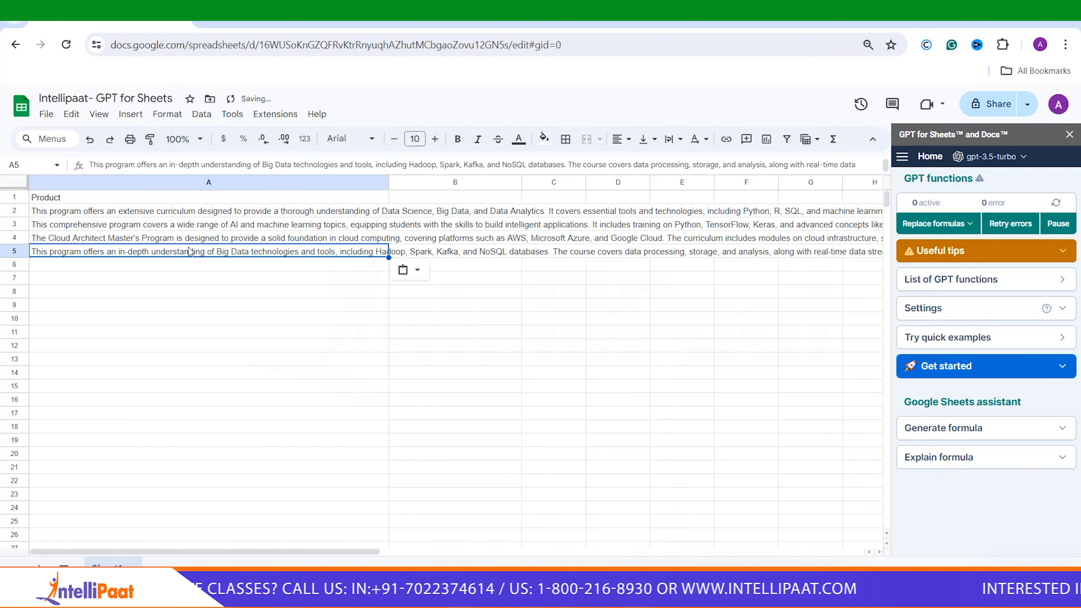
Step: Wrap the text of the course descriptions in cells A2 to A5 so they fit within column A
left_click(235, 210)
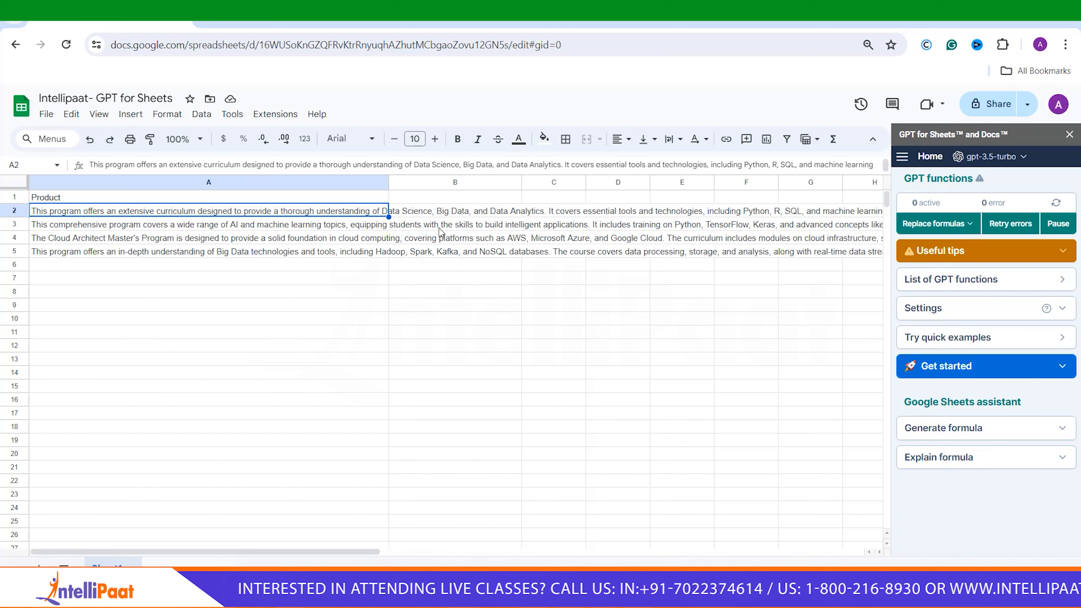
key("Return")
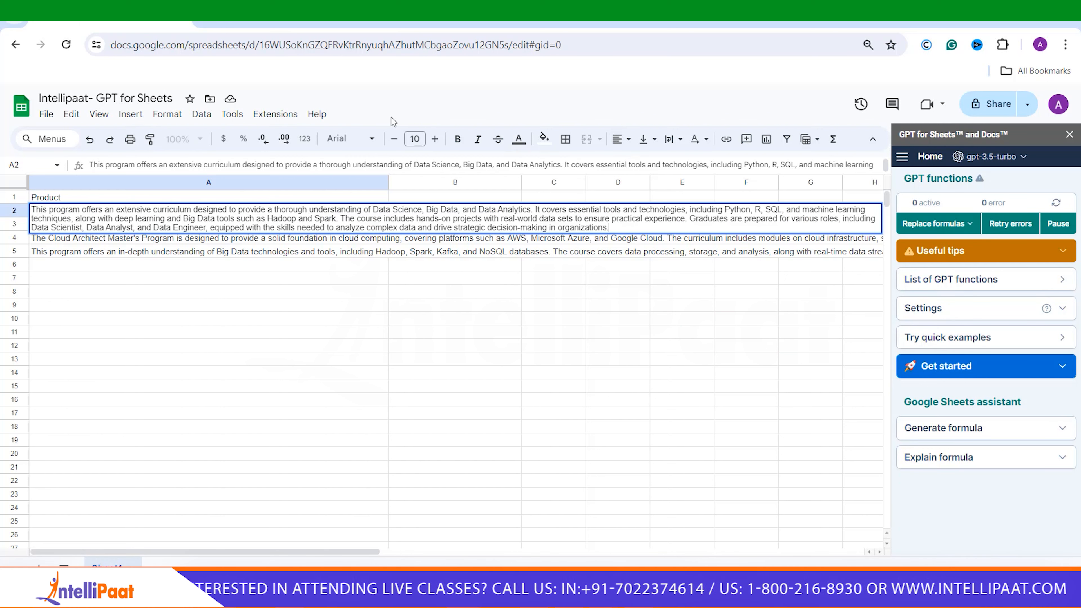
left_click(672, 139)
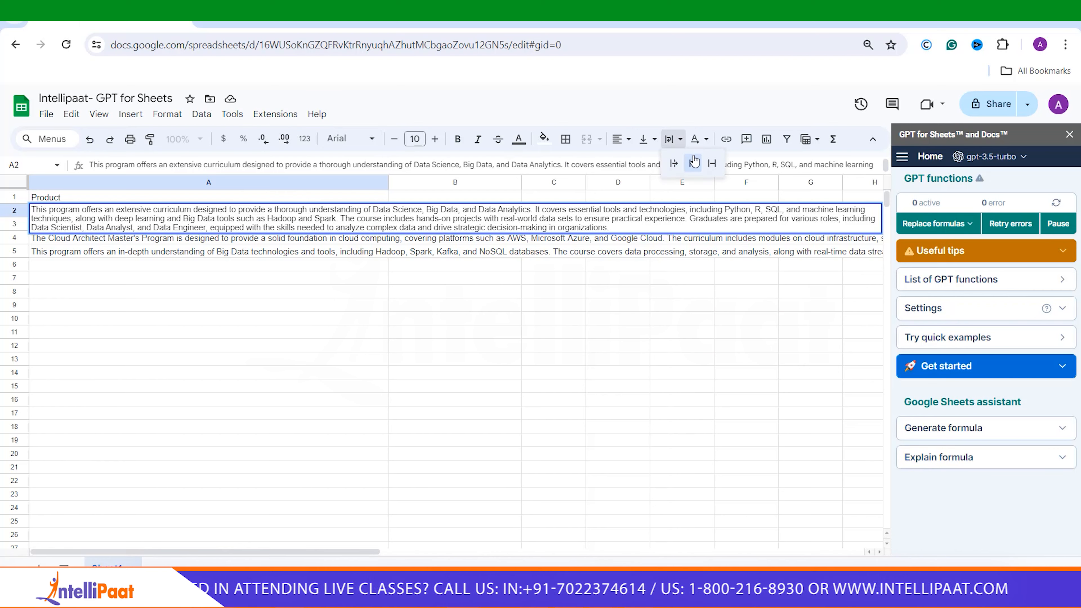
left_click(695, 161)
double_click(286, 286)
left_click(668, 142)
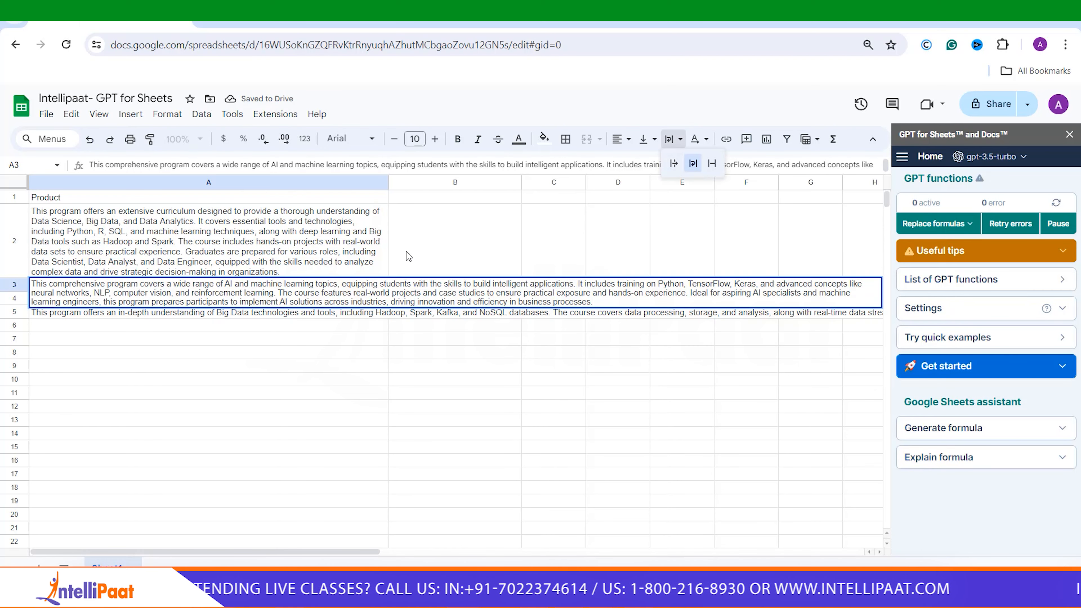
left_click(693, 163)
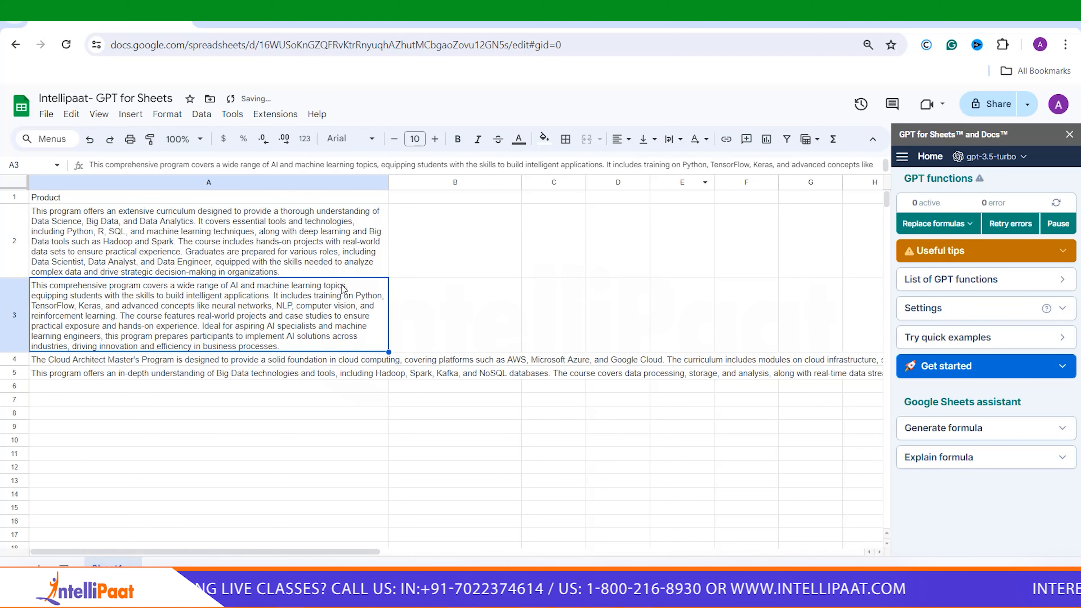
double_click(284, 367)
left_click(676, 144)
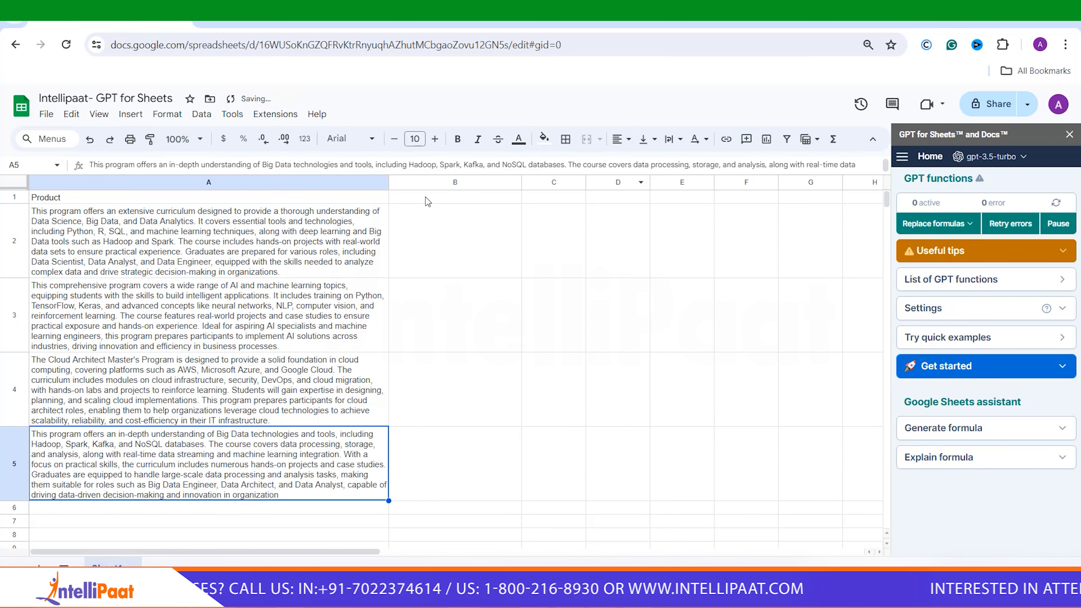
Step: Enter the header "Short Names/Course Names" in cell B1
left_click(426, 197)
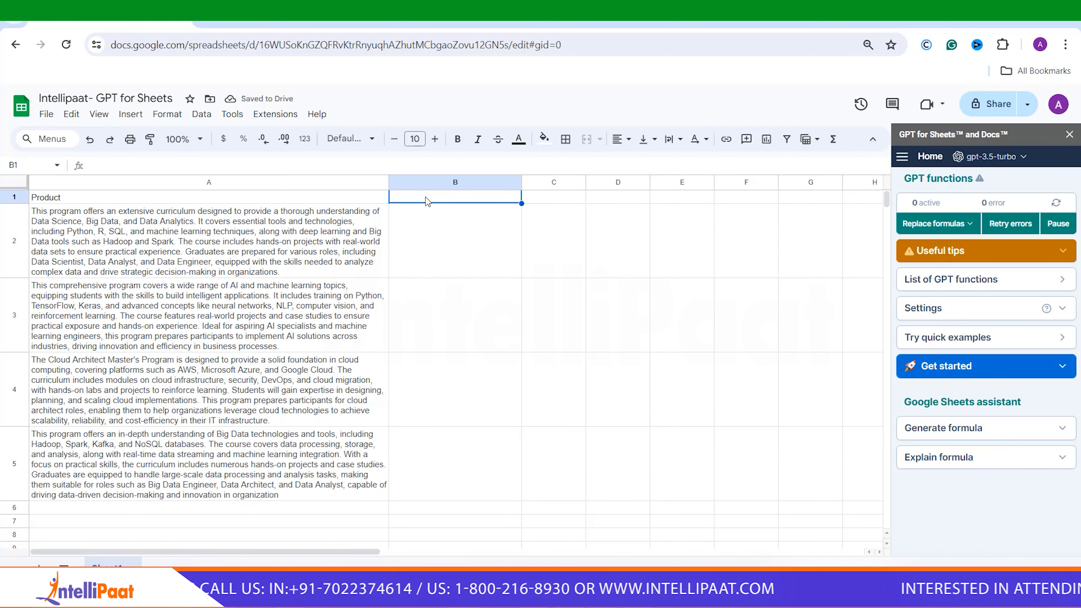
type("Short Nmes")
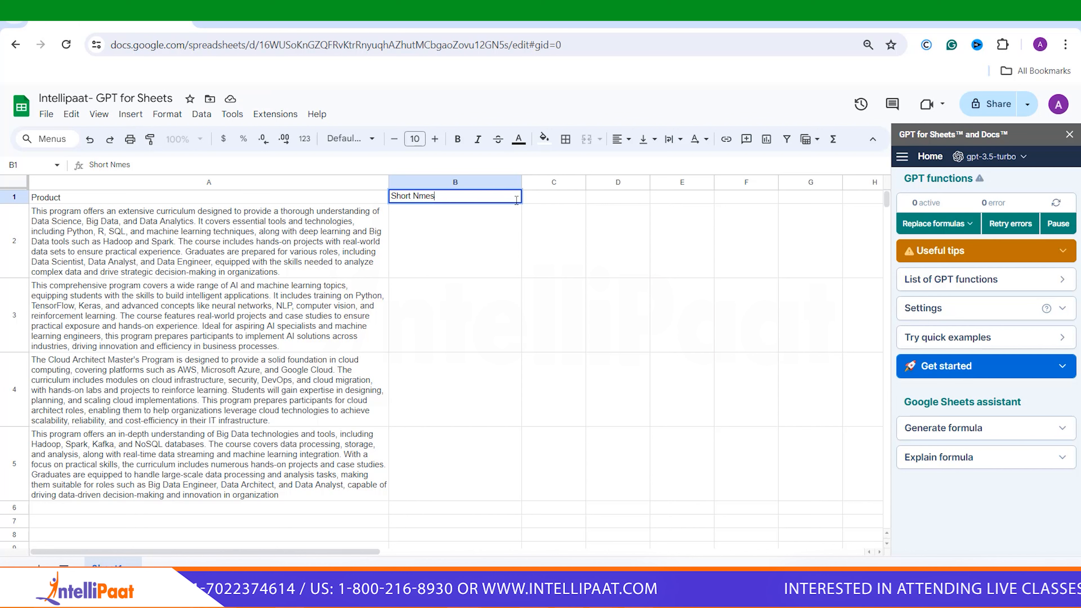
key("BackSpace")
key("BackSpace")
key("BackSpace")
type("ames")
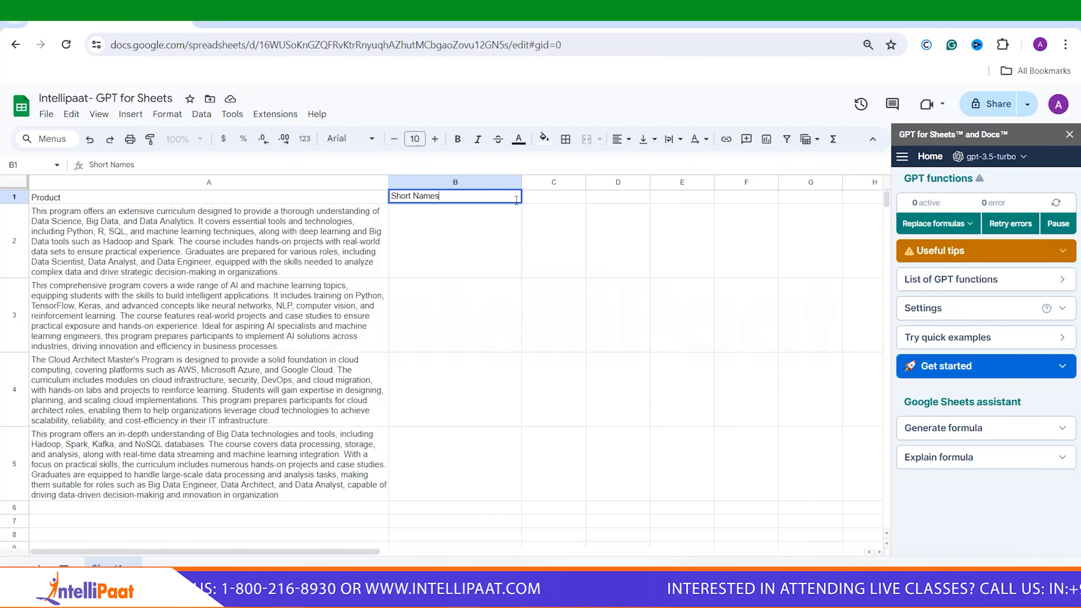
type("?")
type("/")
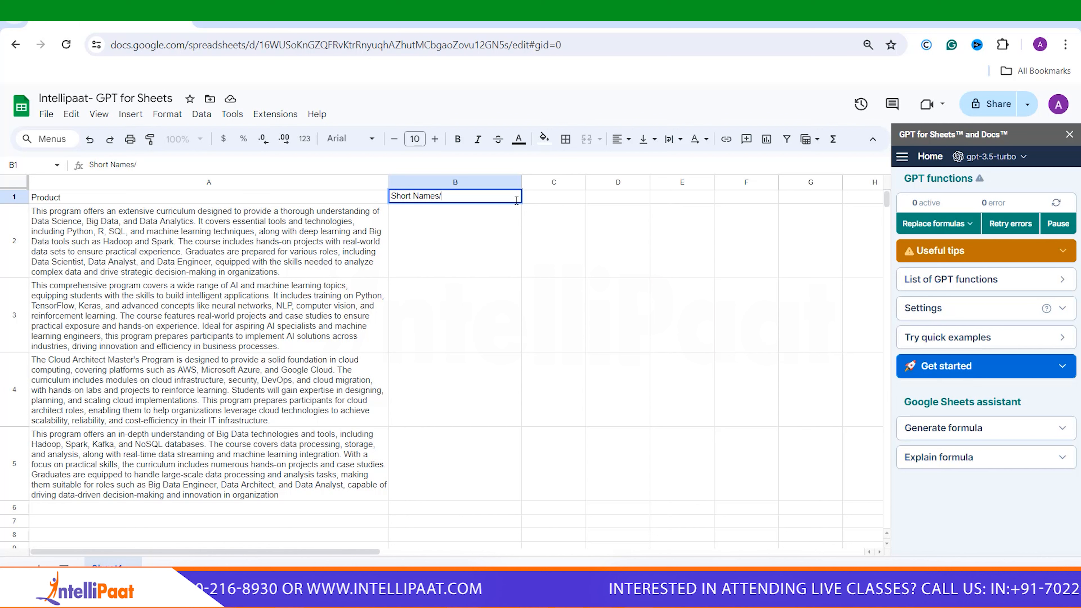
type("Cours")
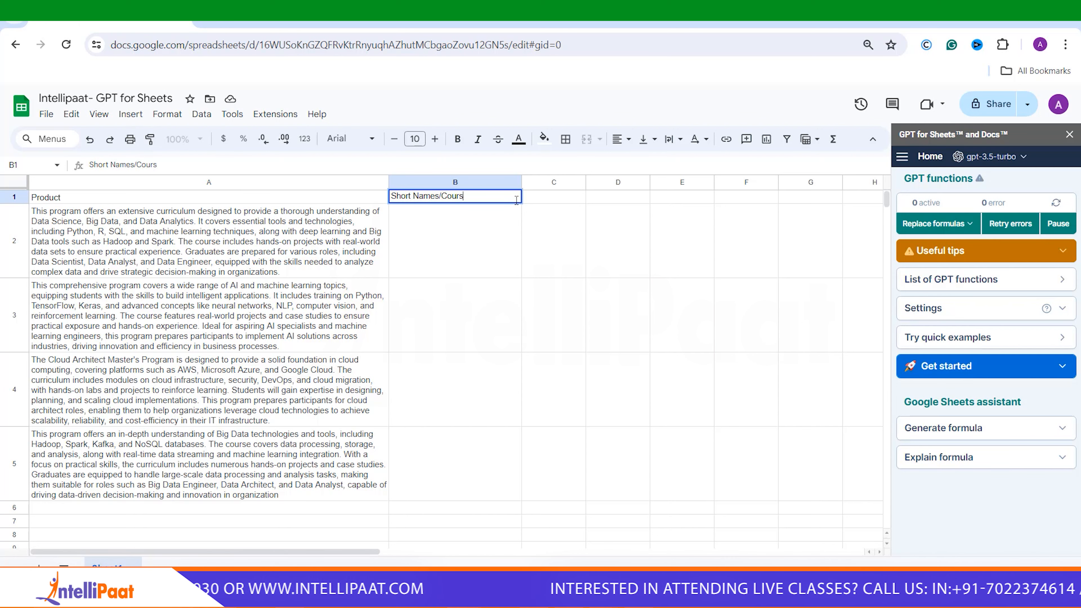
type("e Names")
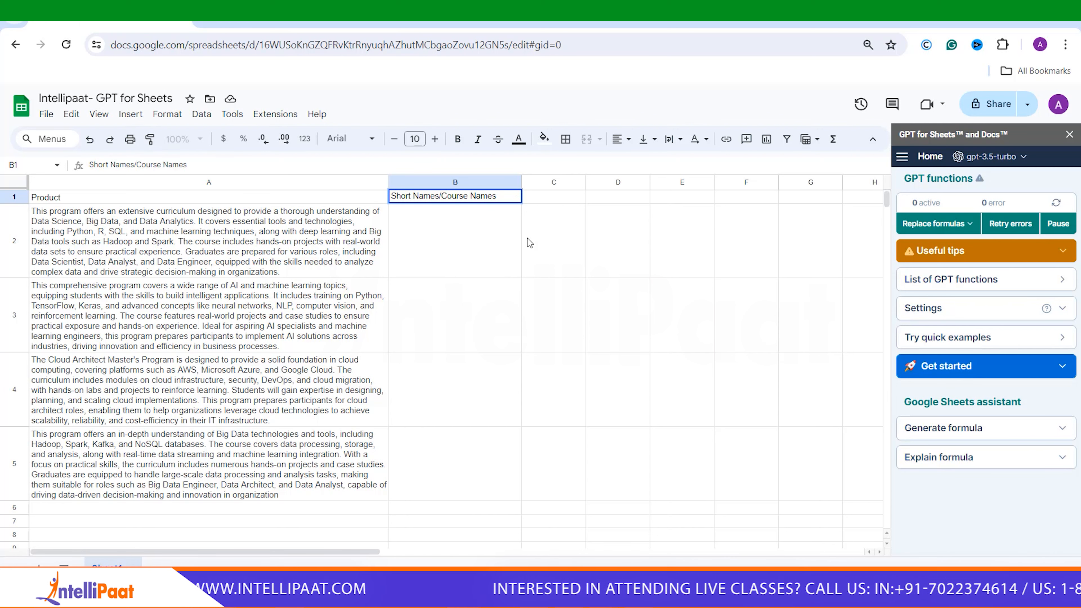
Step: Enter a GPT formula in cell B2 with the prompt "Short the description of products in 4 words name max"
left_click(430, 249)
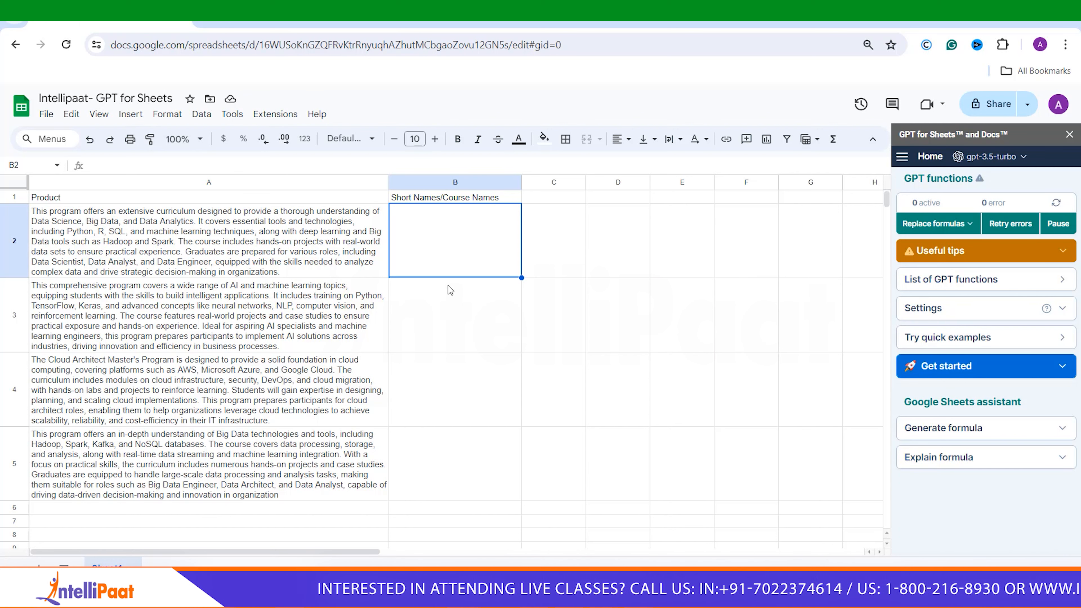
double_click(400, 225)
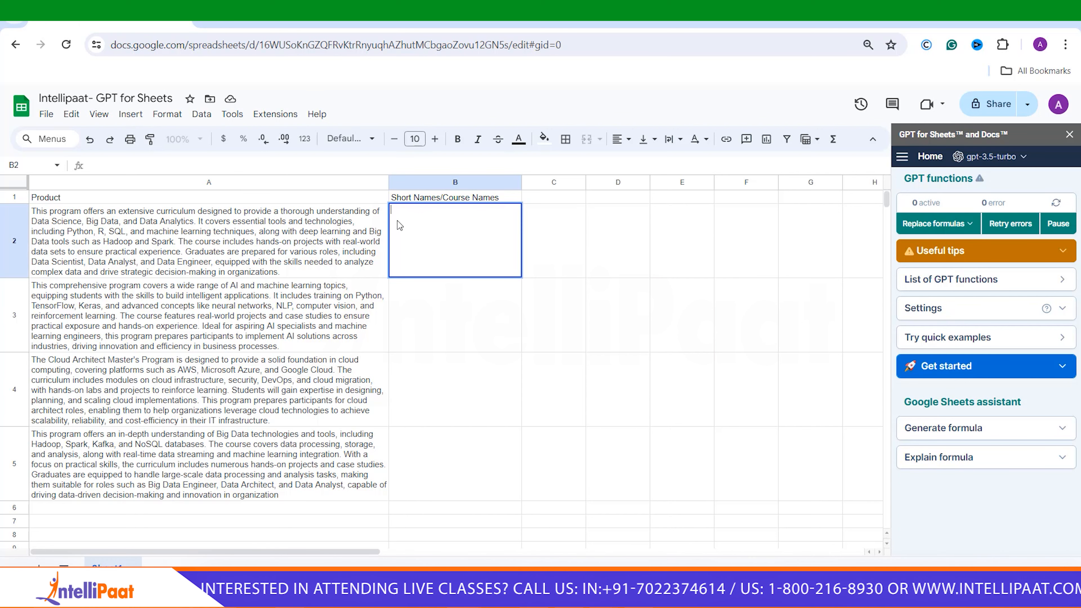
type("=")
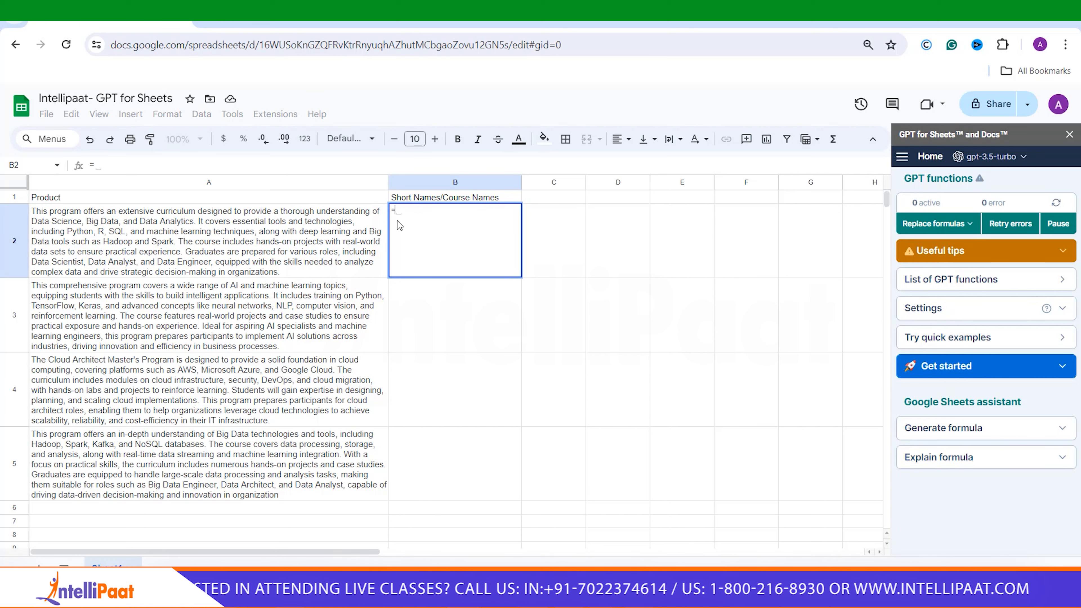
type("GPT")
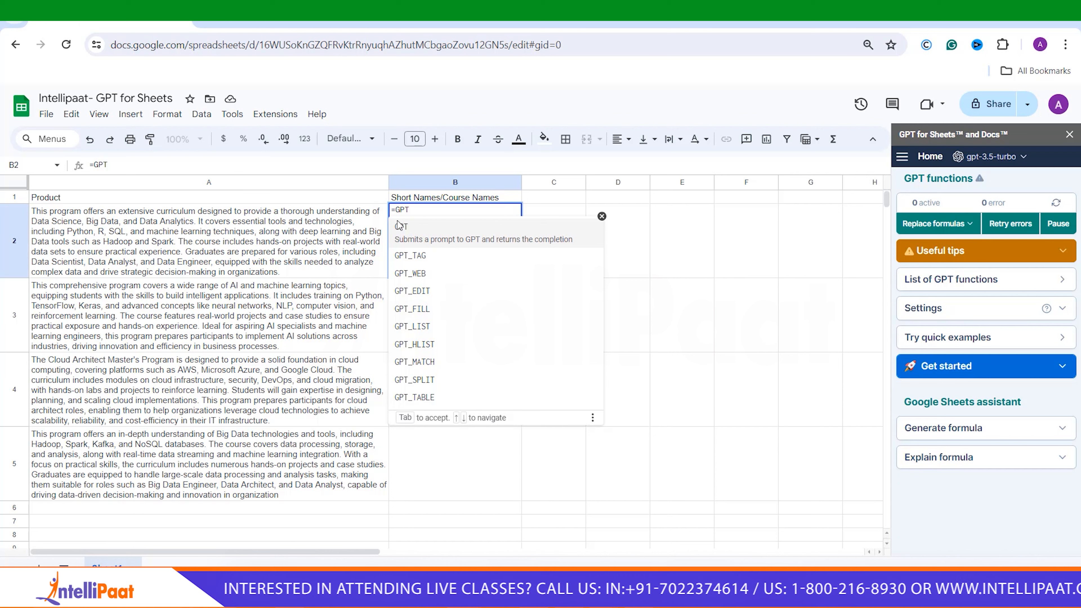
type("(")
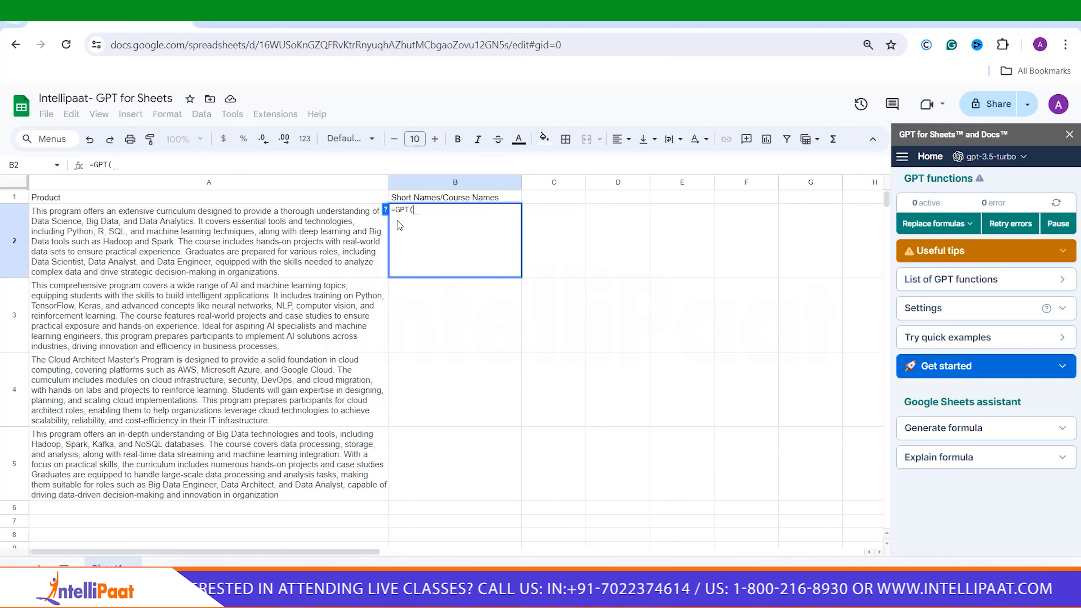
type("\"")
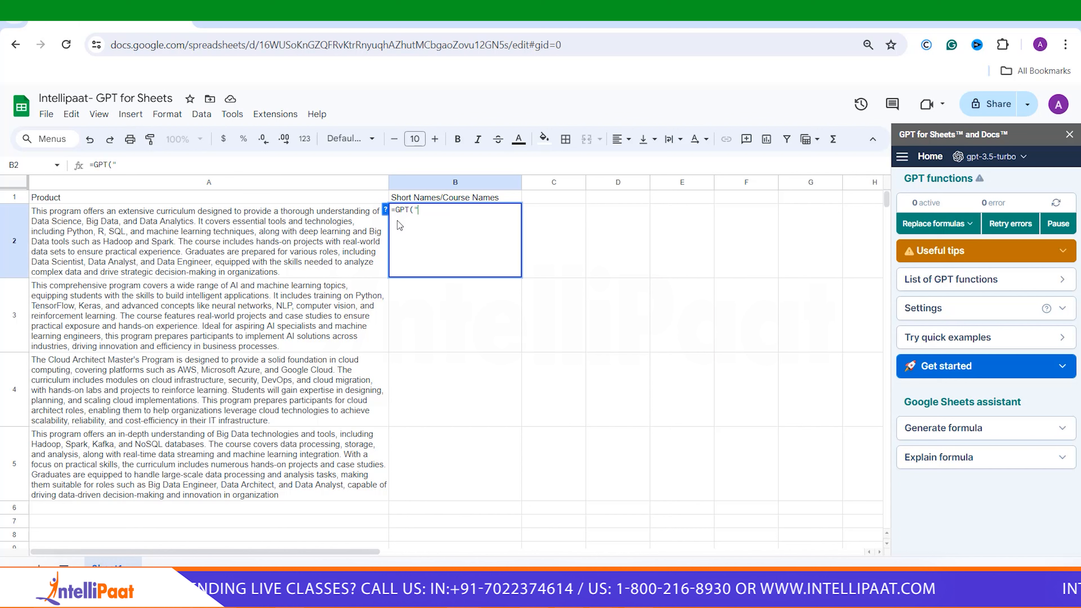
type("Short ")
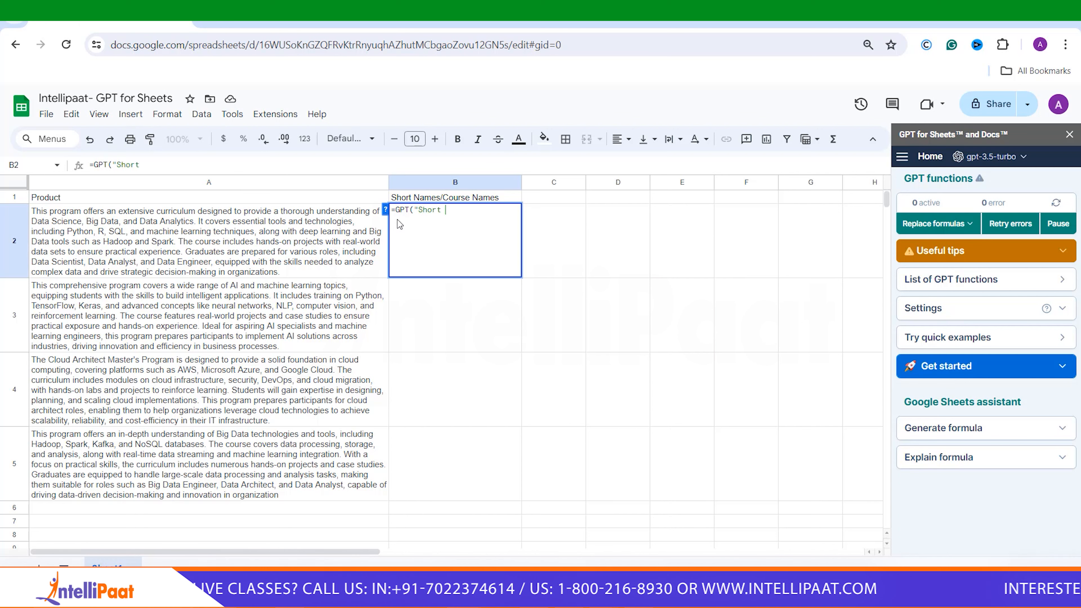
type("t")
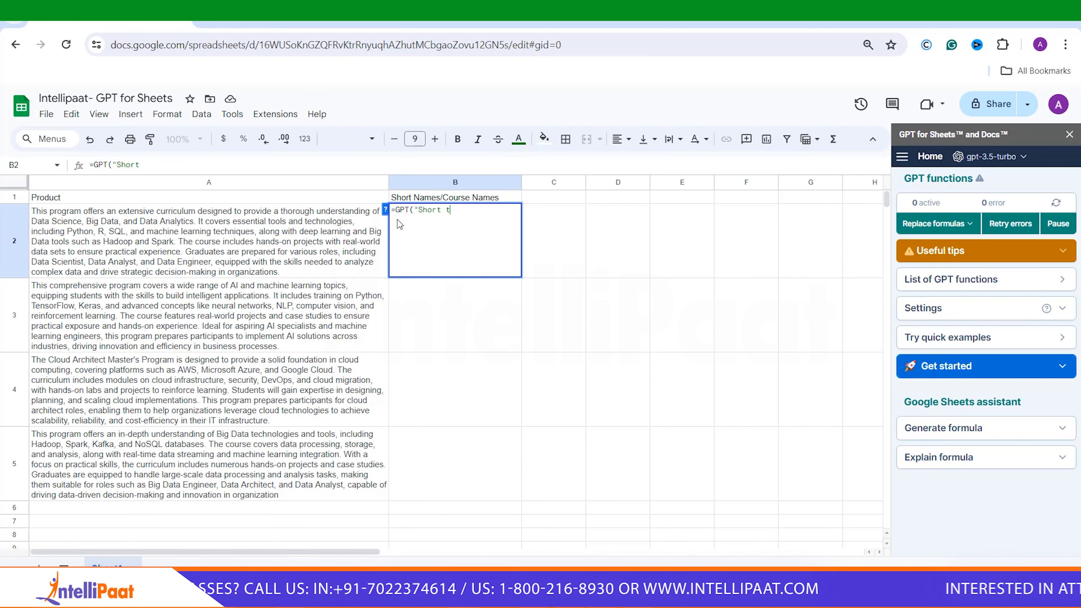
type("he des")
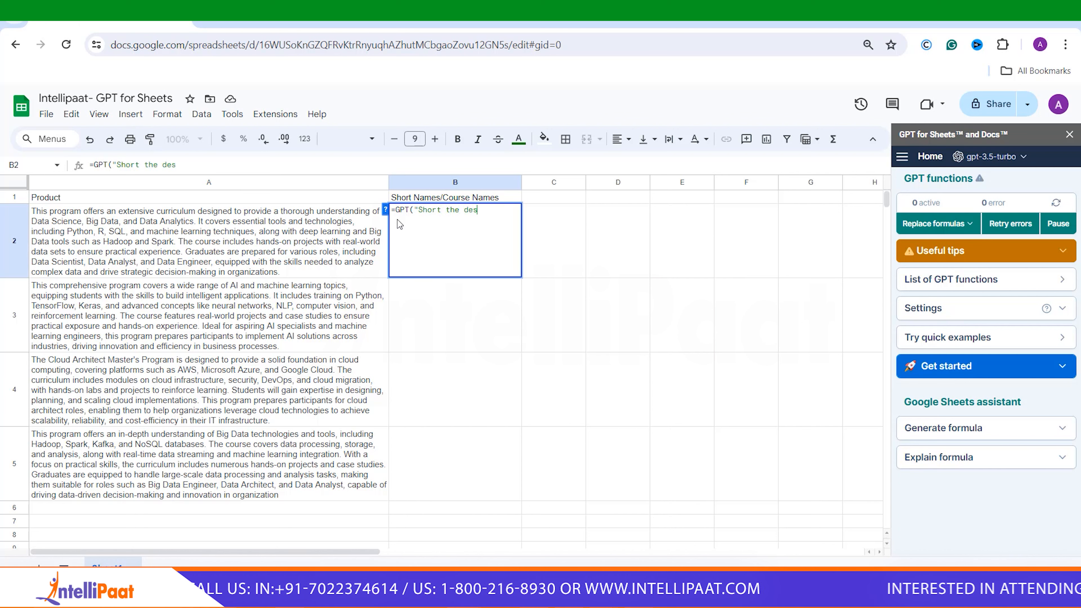
type("cripti")
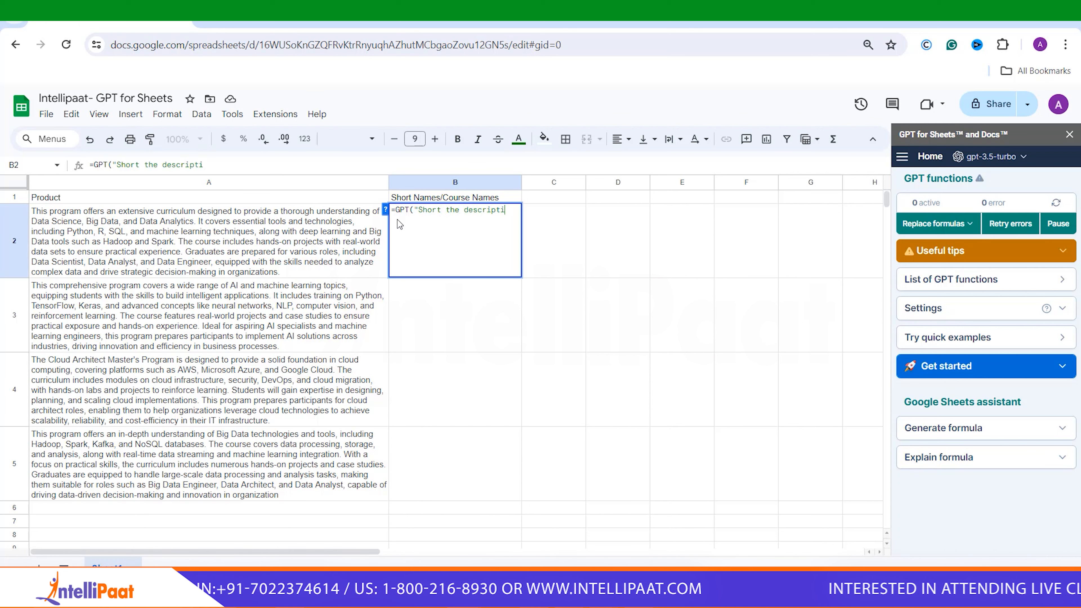
type("on of")
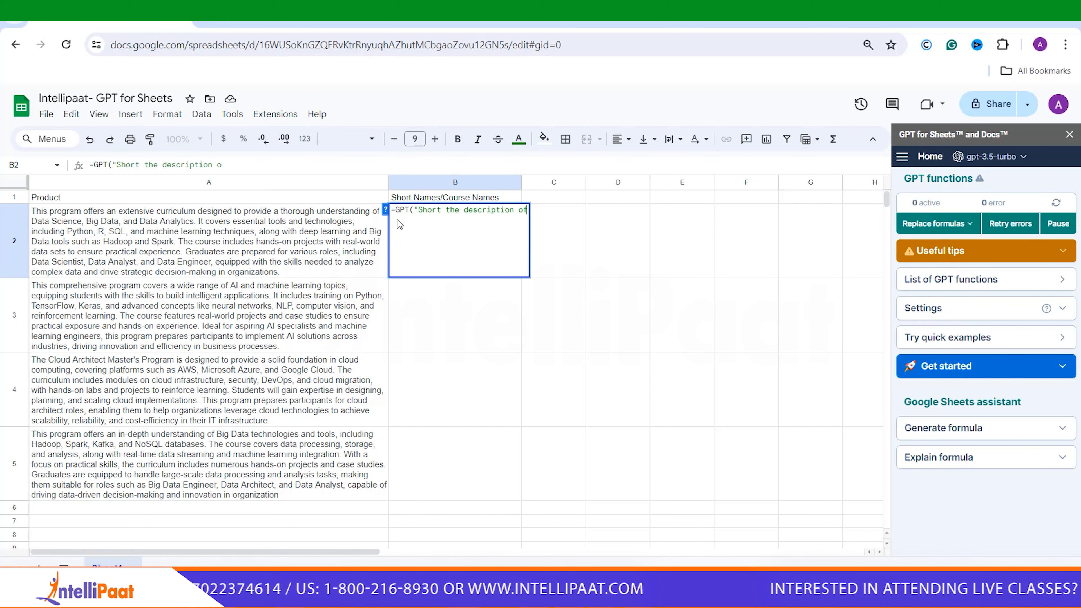
type(" productrs")
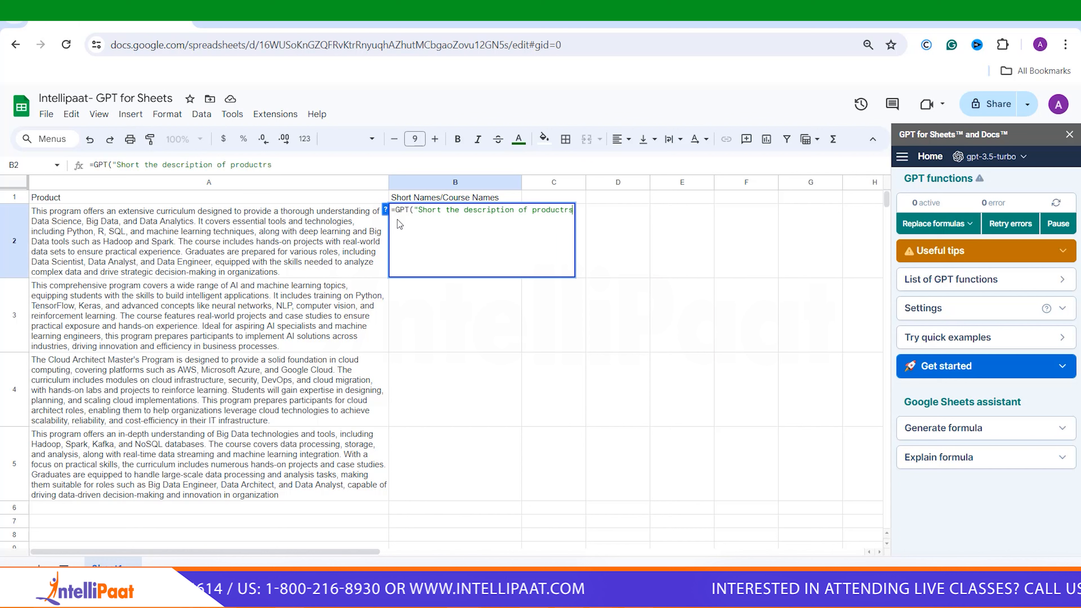
key("BackSpace")
key("BackSpace")
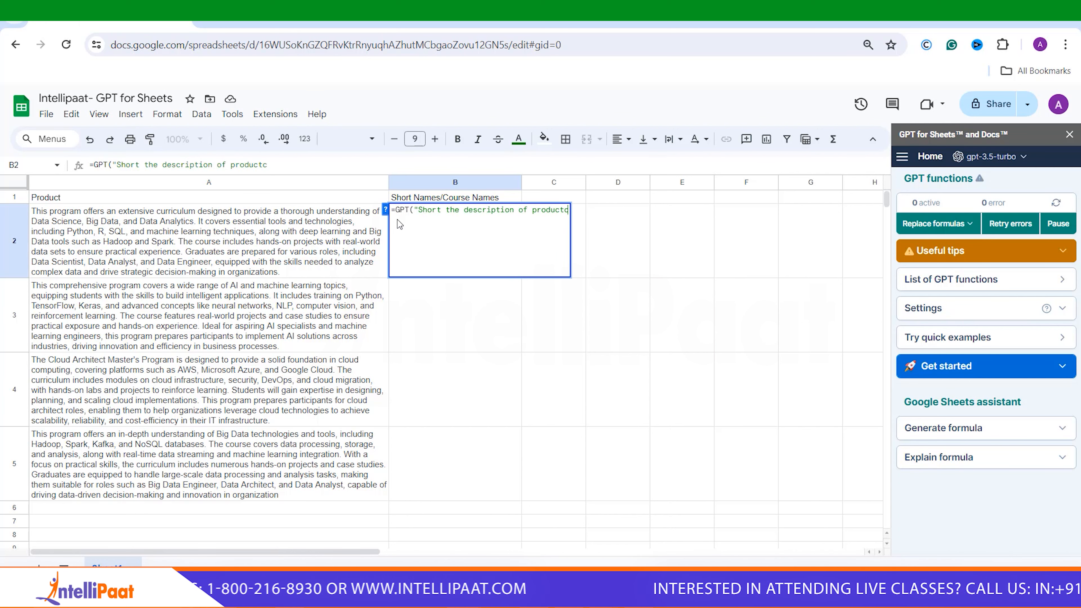
type("c")
type(" i")
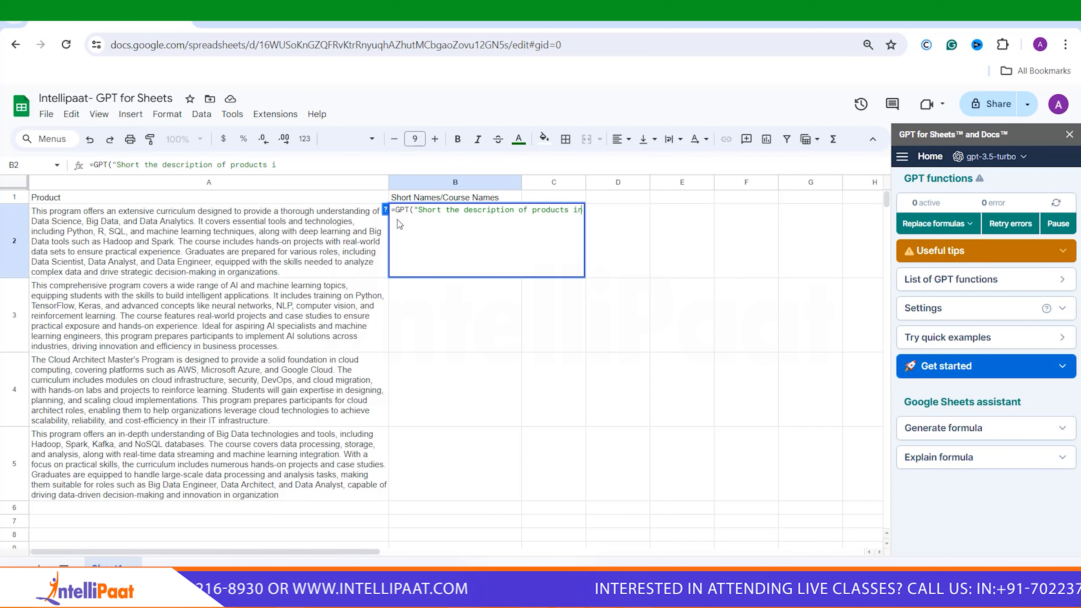
type("n 4 words ")
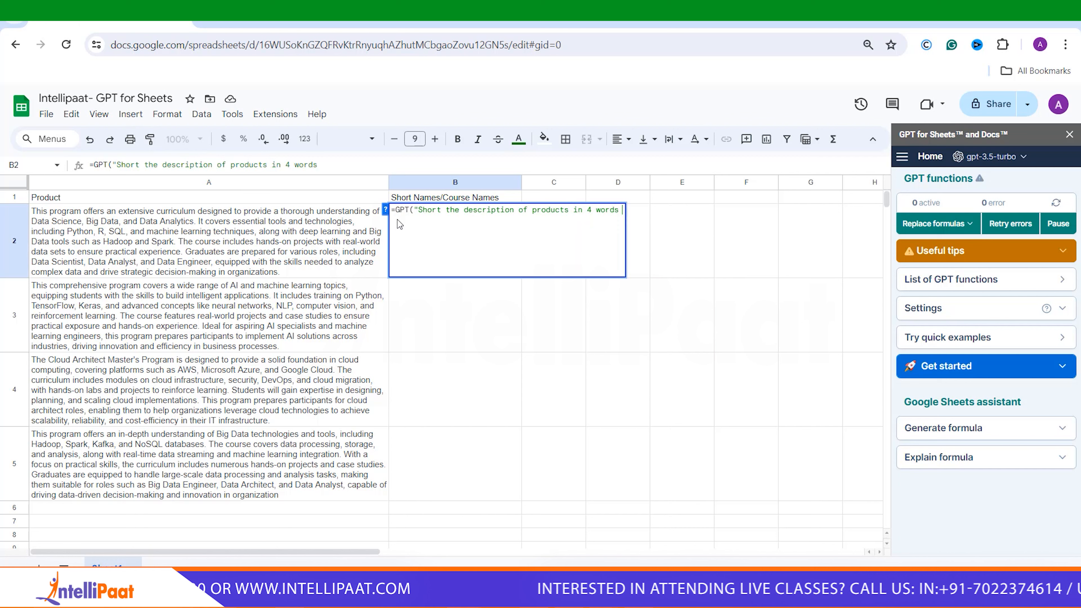
type("name mox")
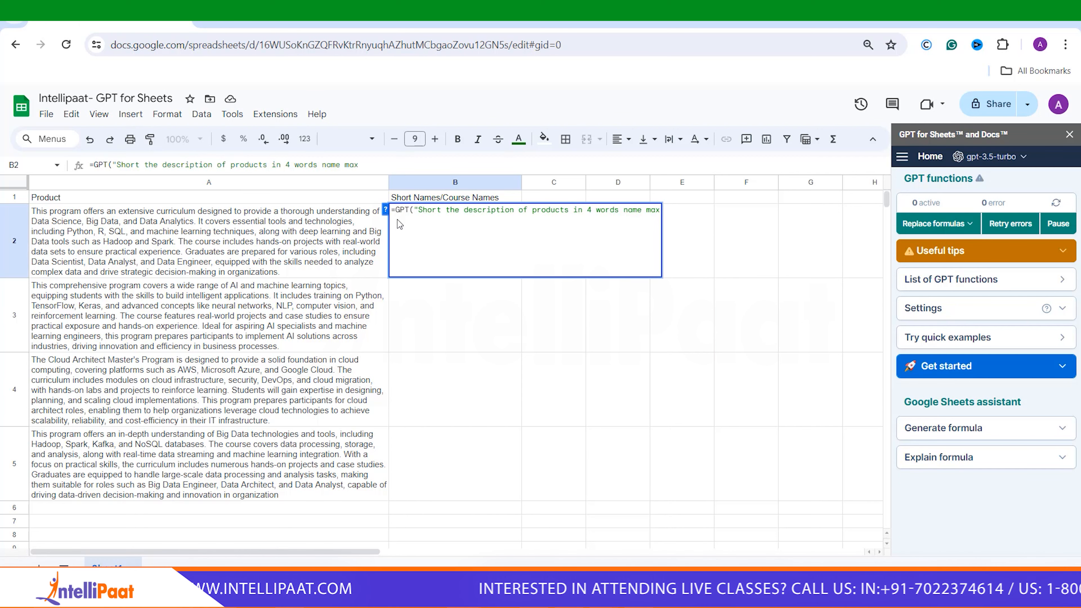
type("\"")
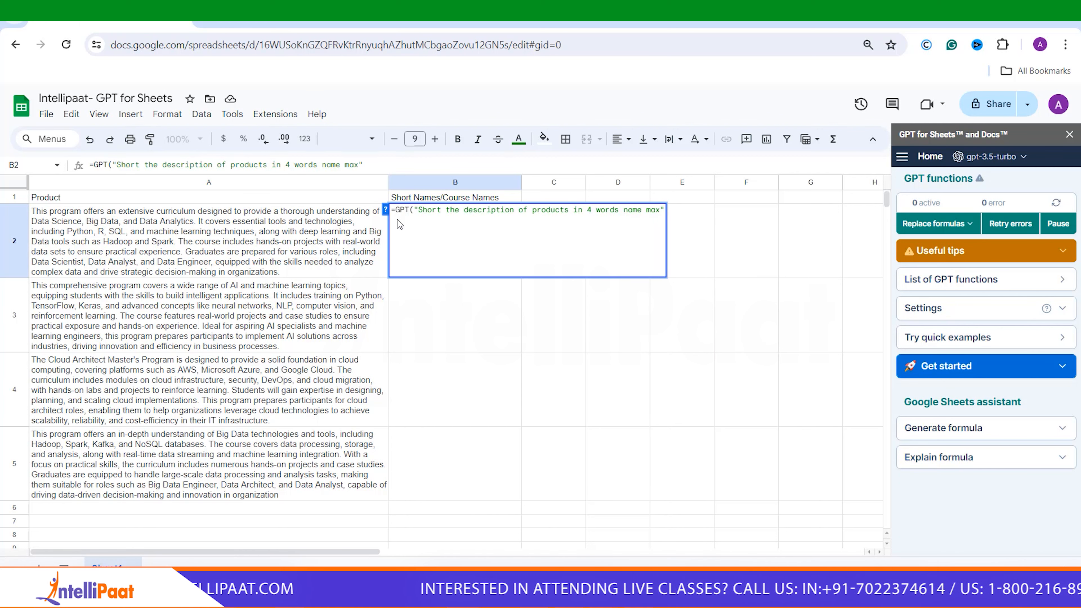
left_click(326, 240)
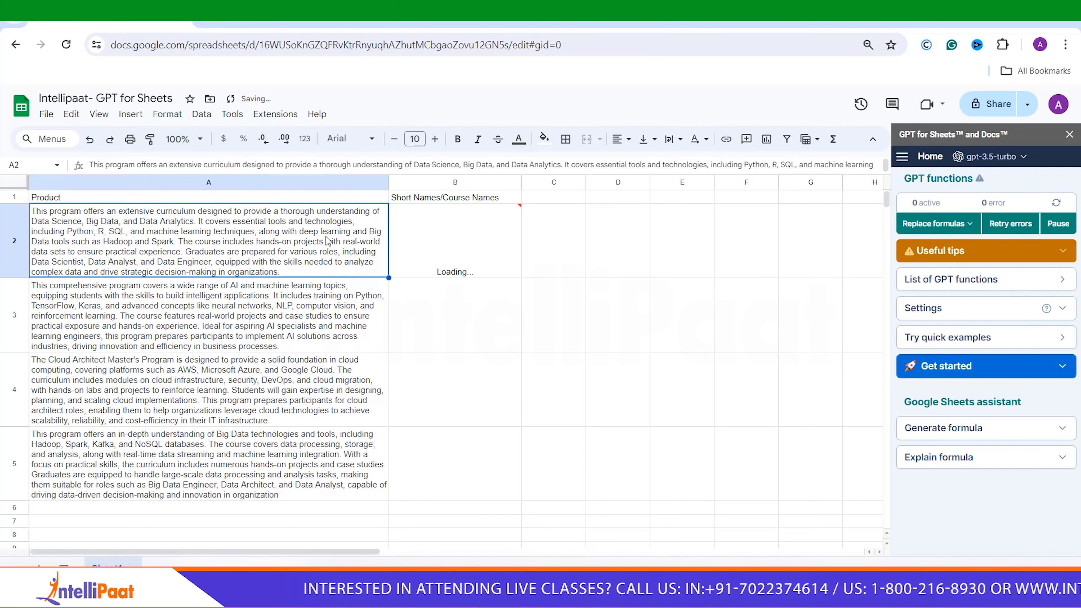
Step: Add cell A2 as the second argument of the GPT formula in B2, after the prompt
left_click(402, 238)
double_click(402, 238)
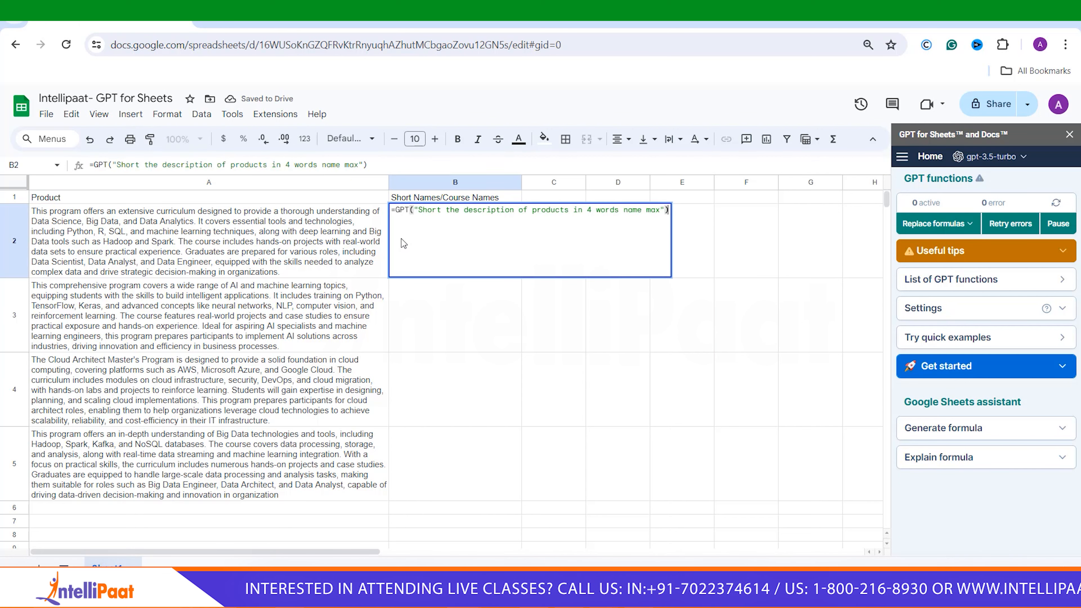
left_click(663, 211)
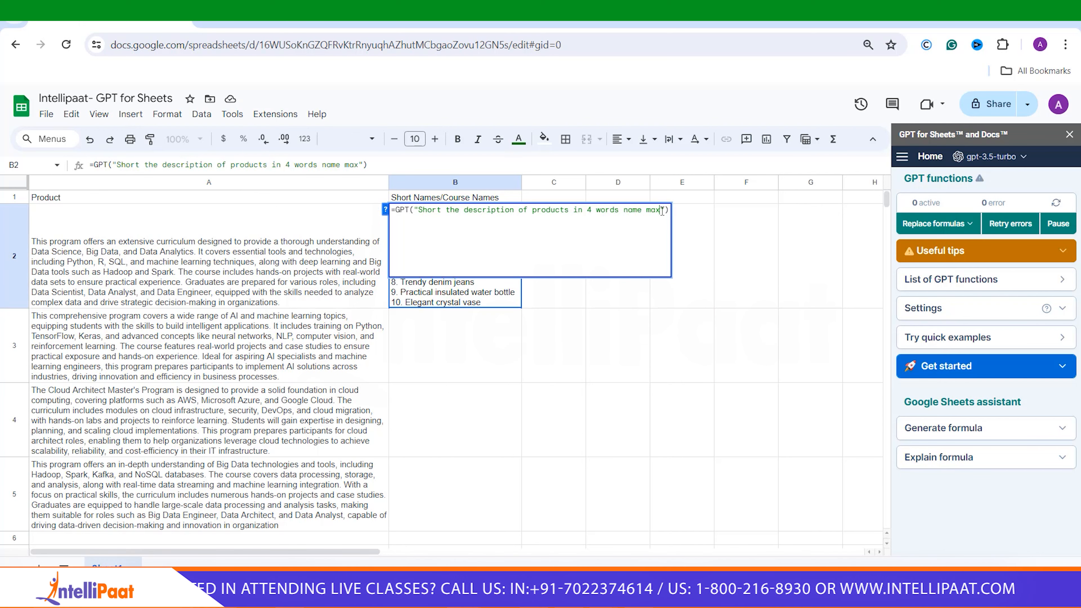
double_click(490, 307)
key("BackSpace")
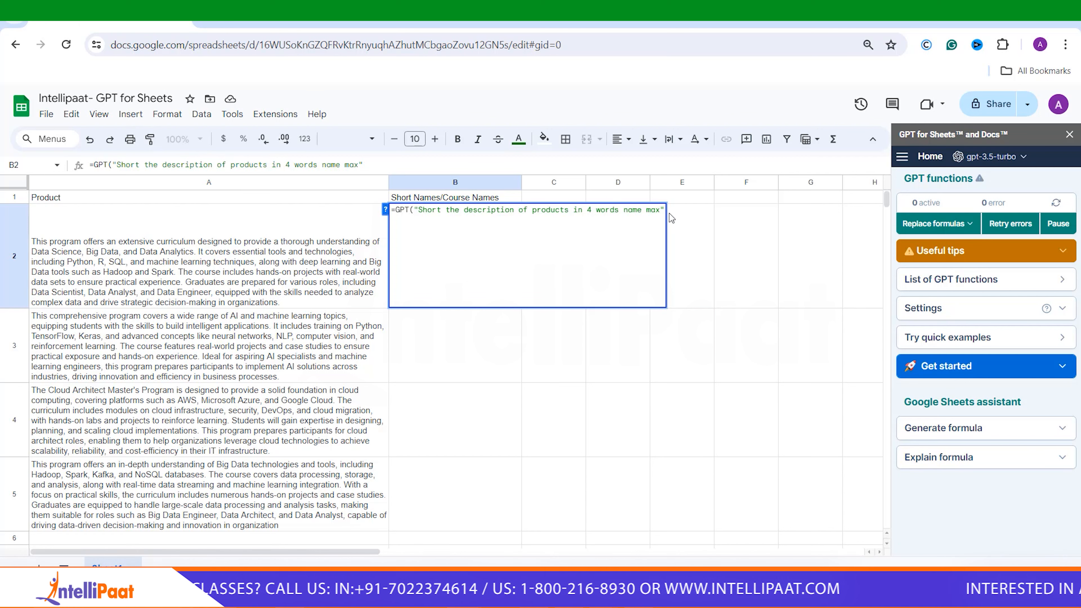
type(",")
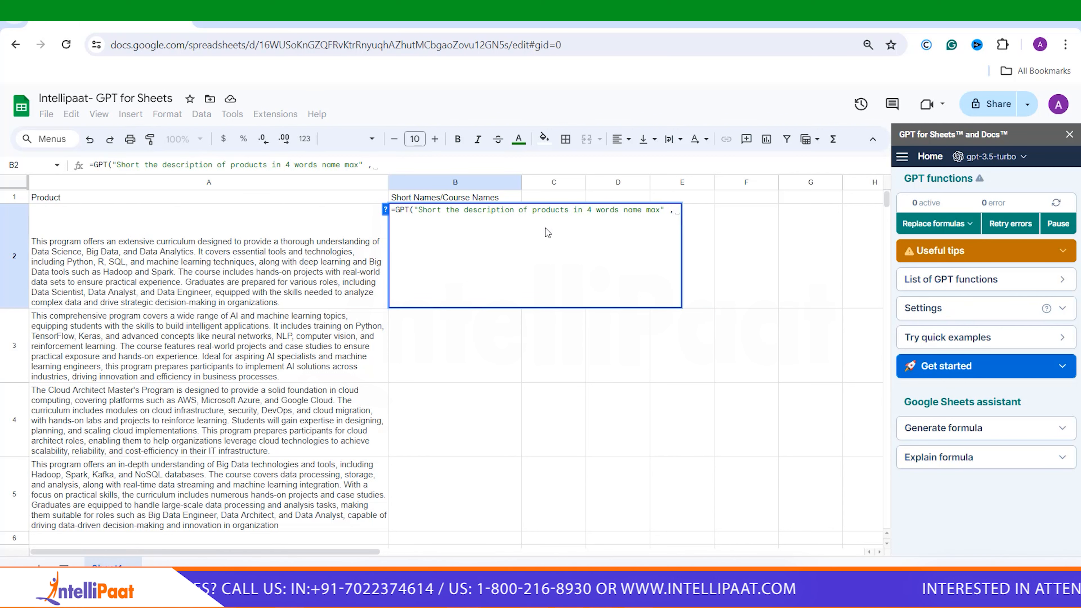
left_click(325, 264)
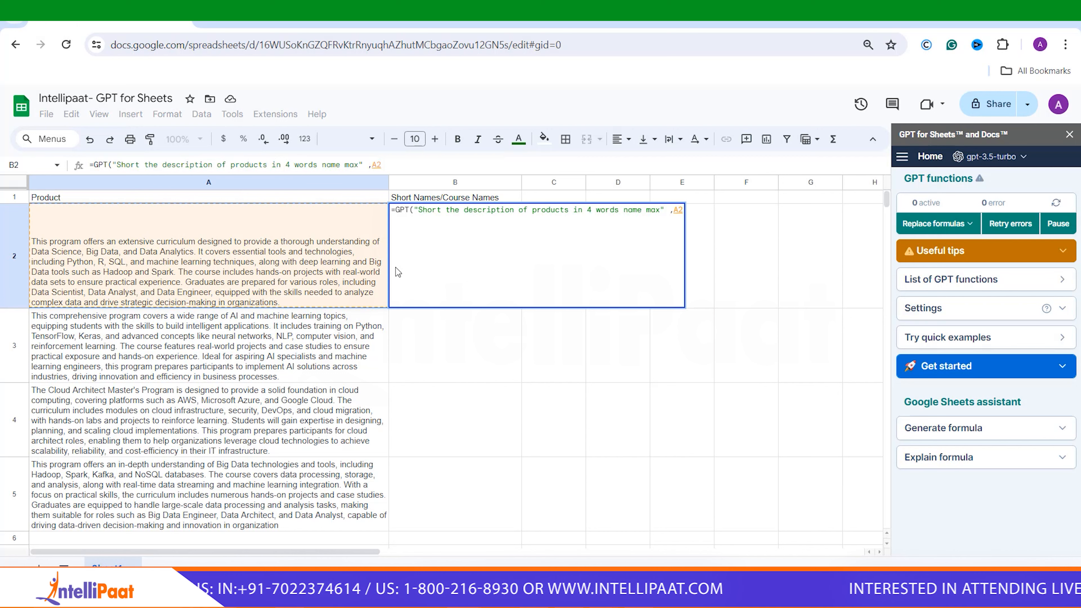
type(")")
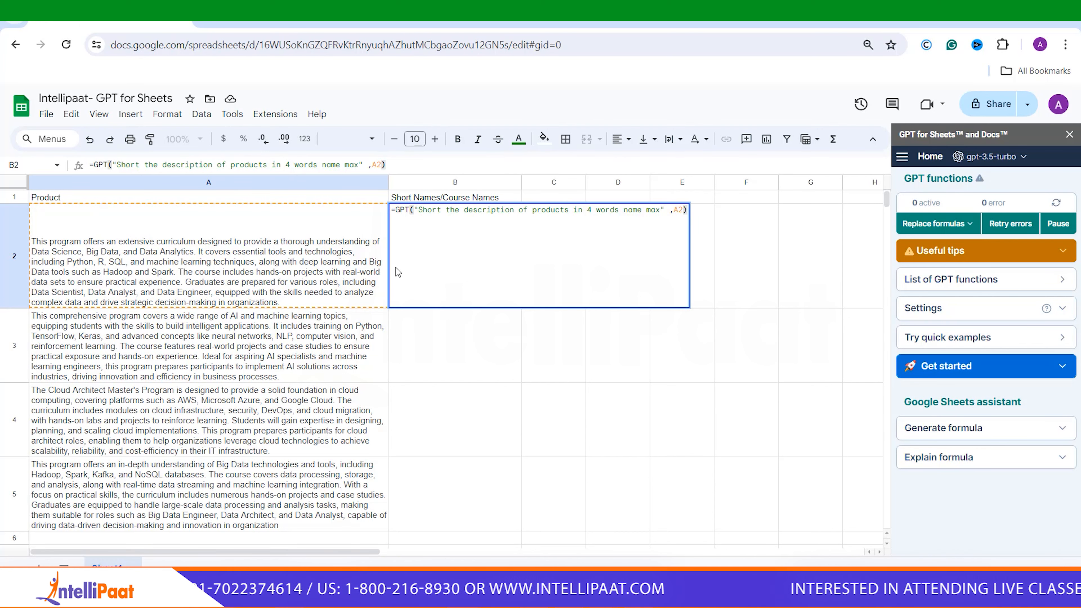
key("Return")
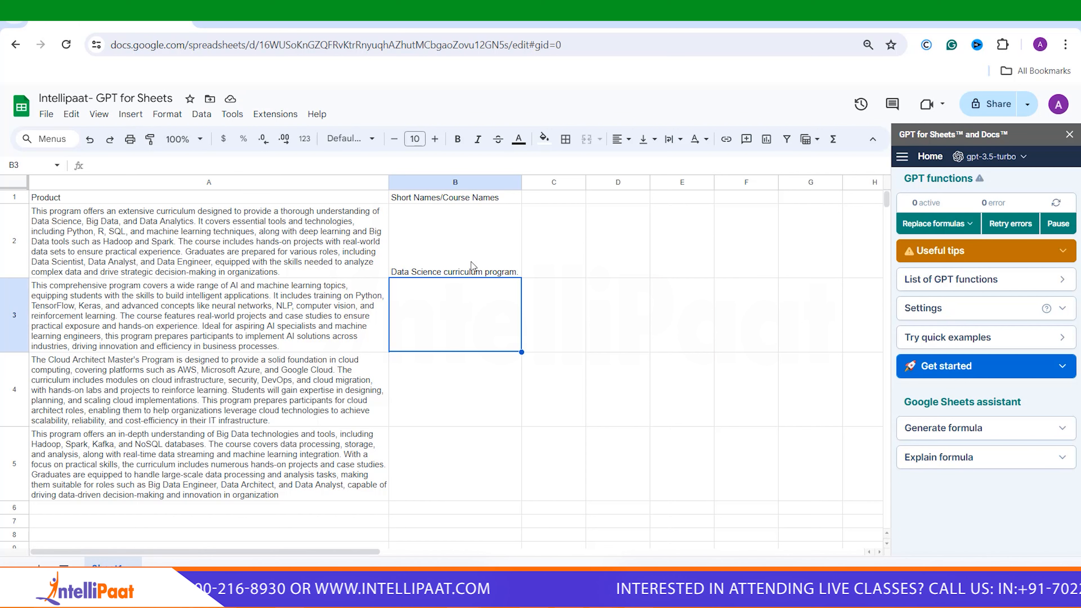
Step: Fill the GPT formula from B2 down through B5 and check the formulas in B4 and B5
left_click(470, 258)
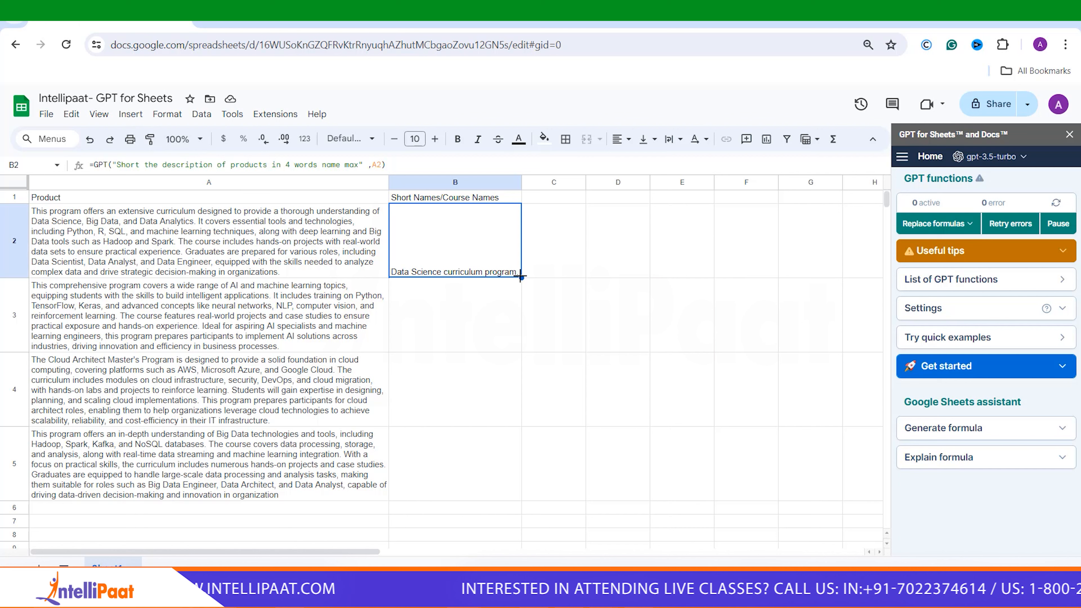
left_click_drag(520, 277, 511, 473)
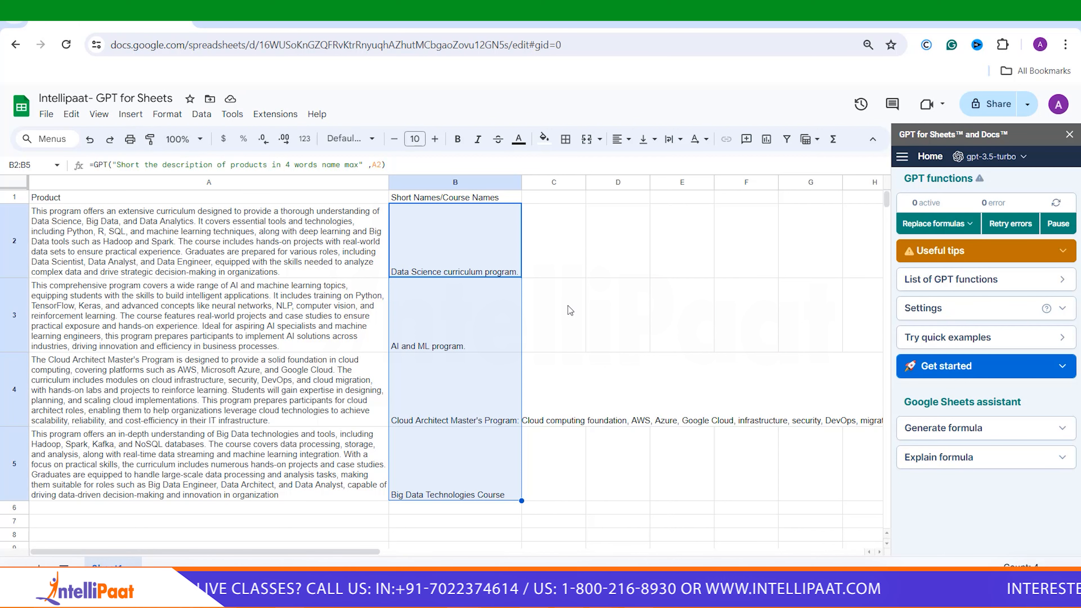
left_click(473, 407)
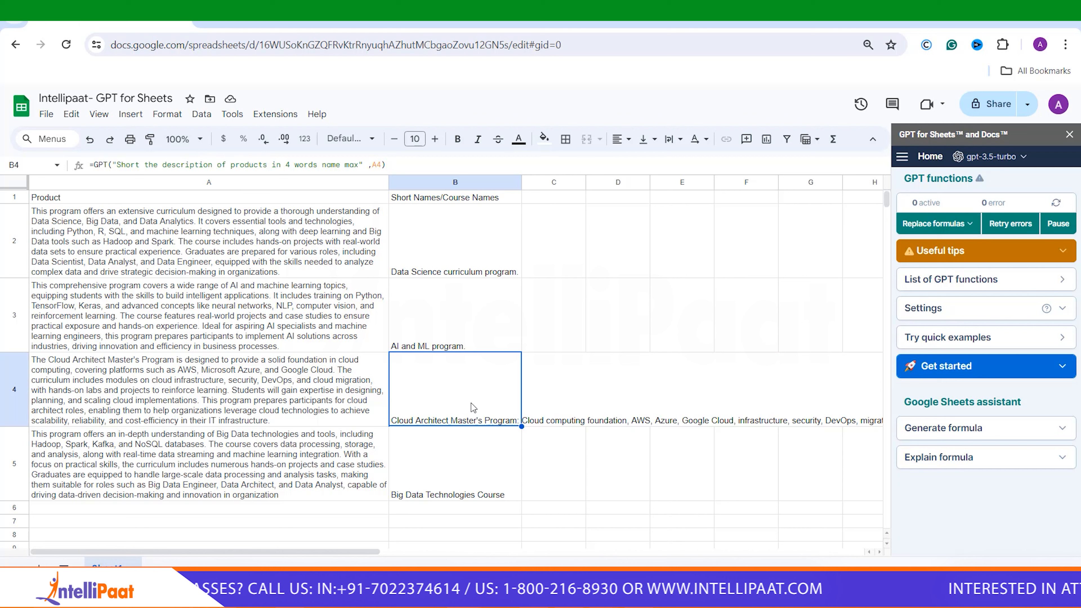
left_click(464, 476)
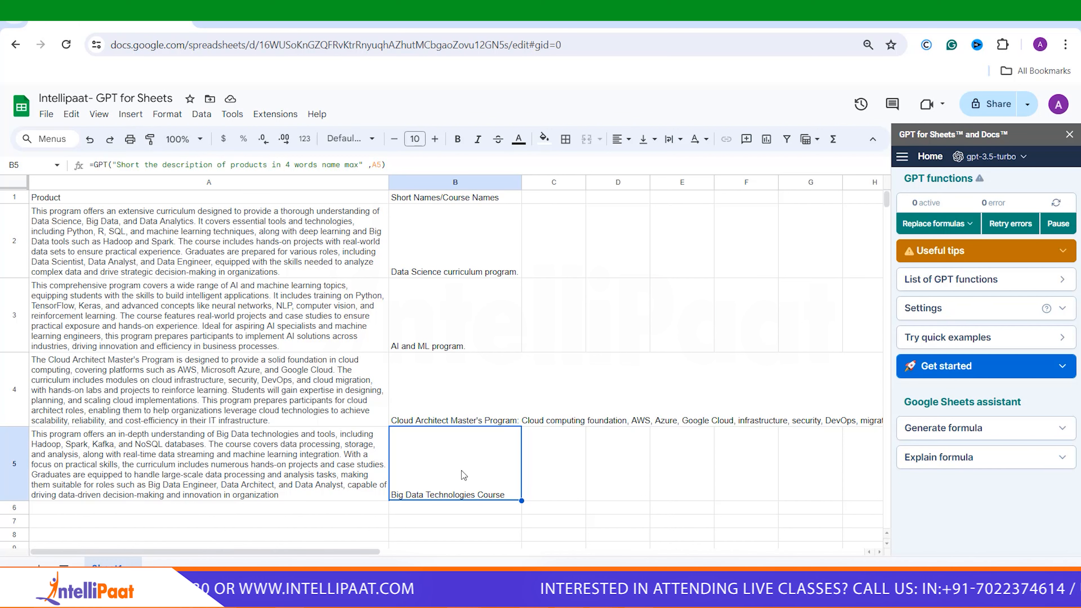
key("Down")
key("Down")
key("Down")
key("Down")
key("Down")
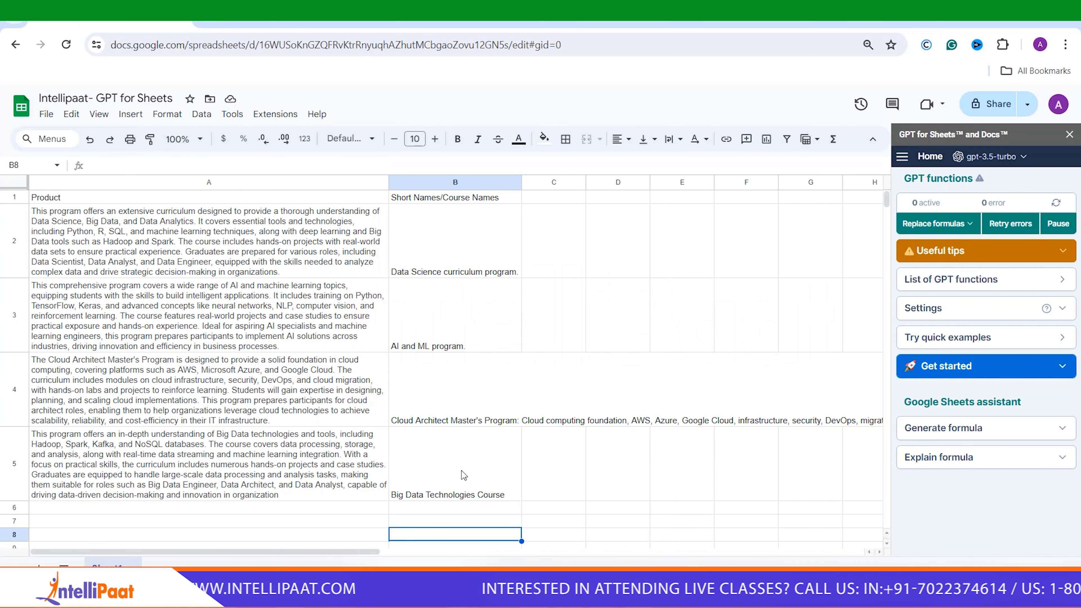
key("Up")
key("Up")
key("Up")
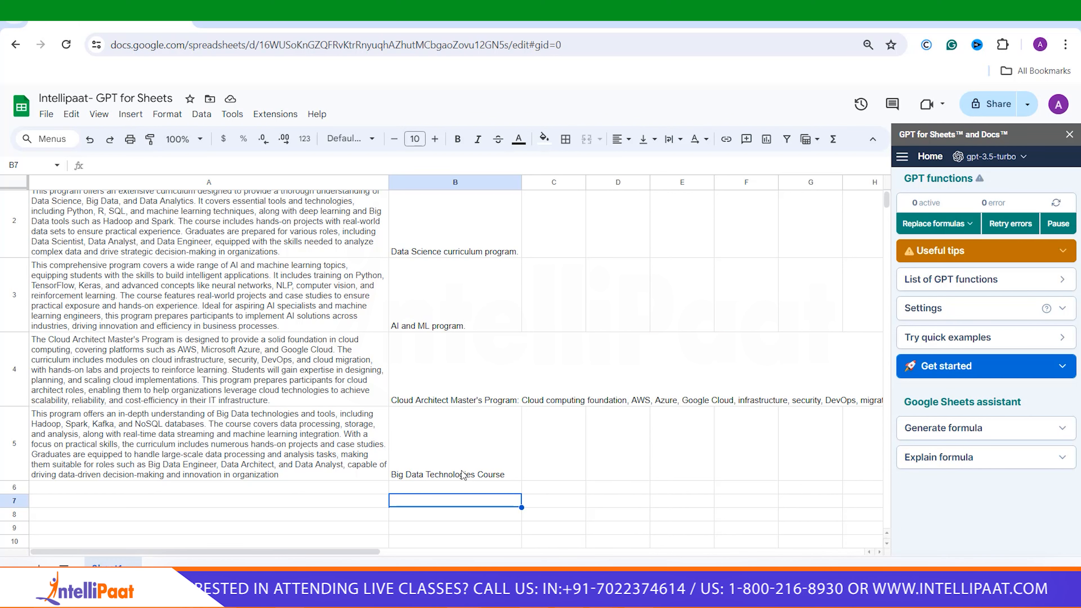
Step: Switch to the Course Products document and copy the three Big Data course guidelines
mouse_move(534, 600)
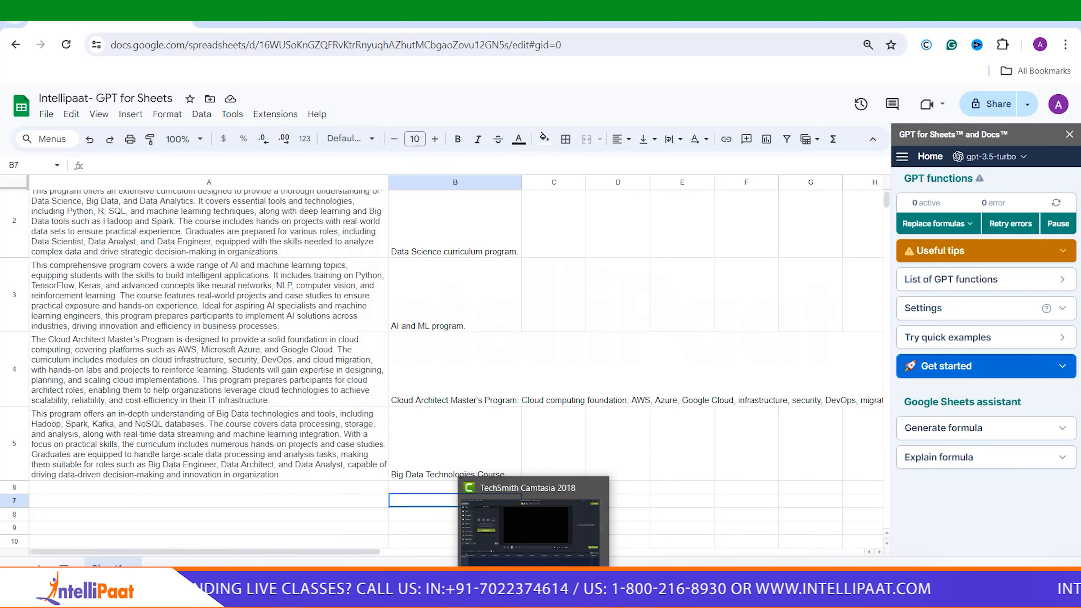
mouse_move(464, 600)
left_click(398, 547)
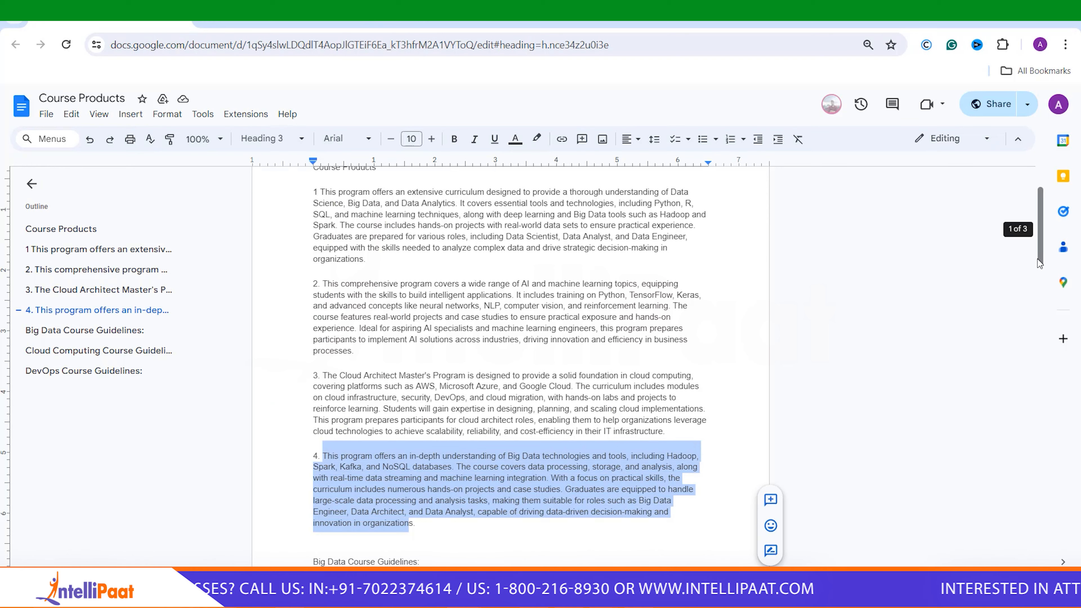
left_click_drag(1037, 258, 1042, 343)
left_click_drag(492, 263, 341, 186)
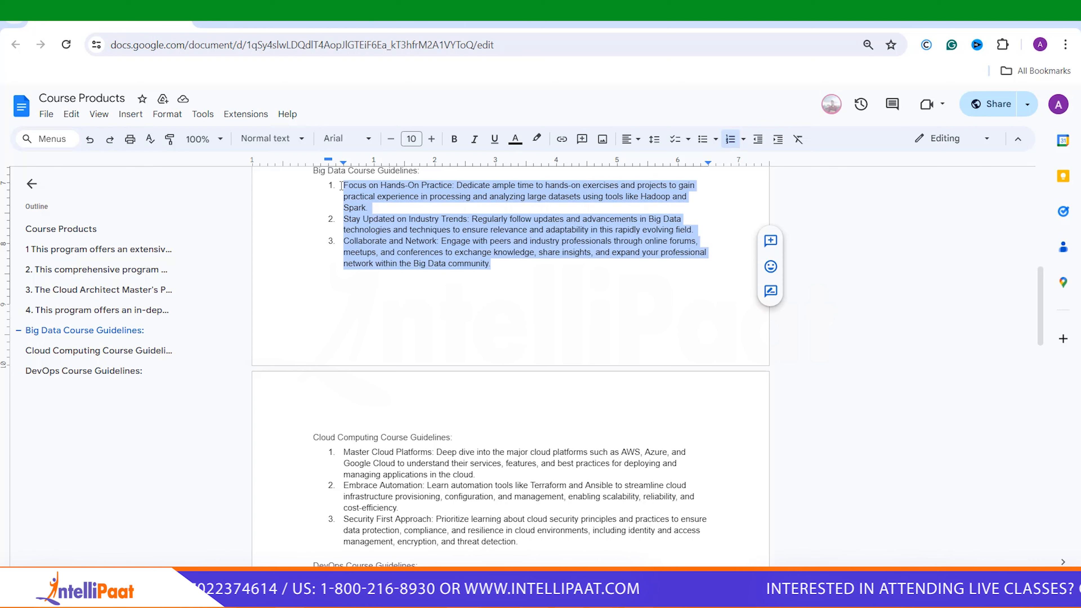
Step: Paste the Big Data course guidelines into cell A7 of the GPT for Sheets spreadsheet and wrap the text
left_click(542, 543)
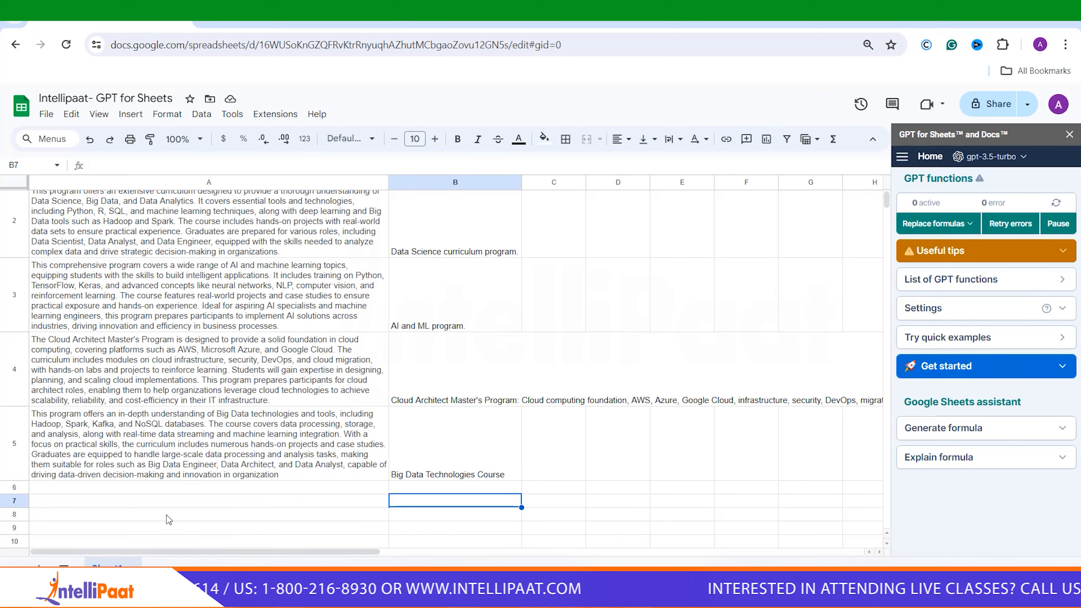
double_click(166, 501)
type("Focus on Hands-On Practice: Dedicate ample time to hands-on exercises and projects to gain practical experience in processing and analyzing large datasets using tools like Hadoop and Spark. Stay Updated on Industry Trends: Regularly follow updates and advancements in Big Data technologies and techniques to ensure relevance and adaptability in this rapidly evolving field. Collaborate and Network: Engage with peers and industry professionals through online forums, meetups, and conferences to exchange knowledge, share insights, and expand your professional network within the Big Data community.")
left_click(675, 139)
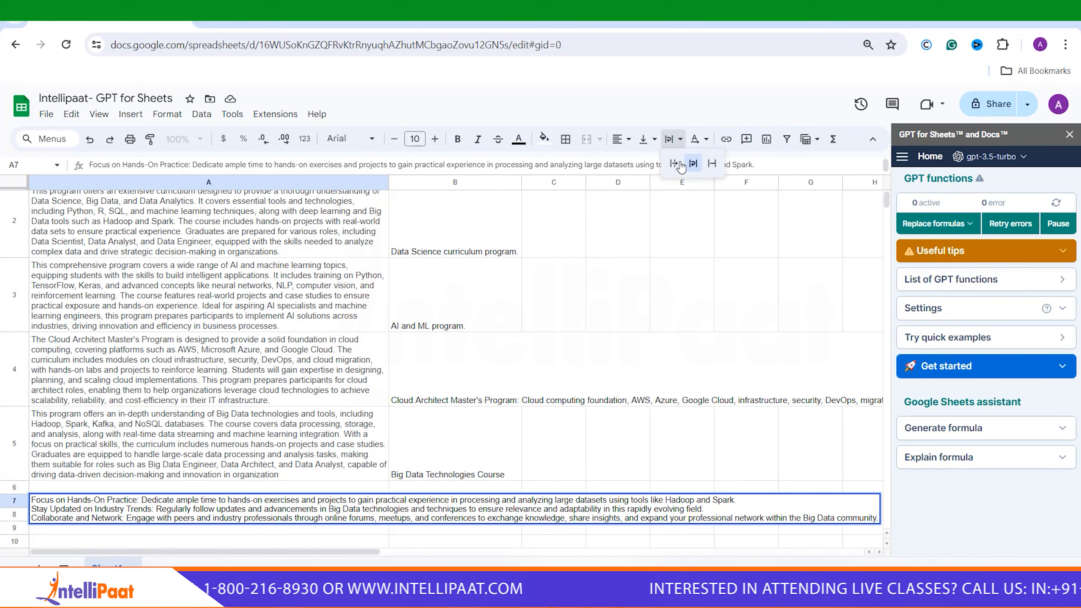
left_click(693, 163)
key("Return")
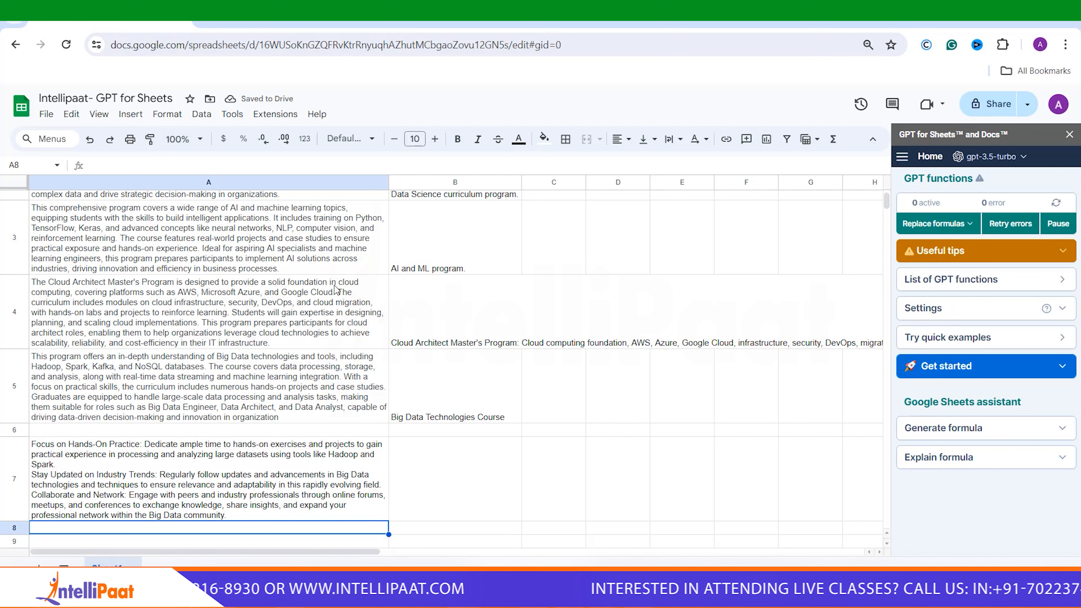
Step: Copy the three Cloud Computing course guidelines from the Course Products document into cell A8 of the spreadsheet with wrapped text
mouse_move(464, 592)
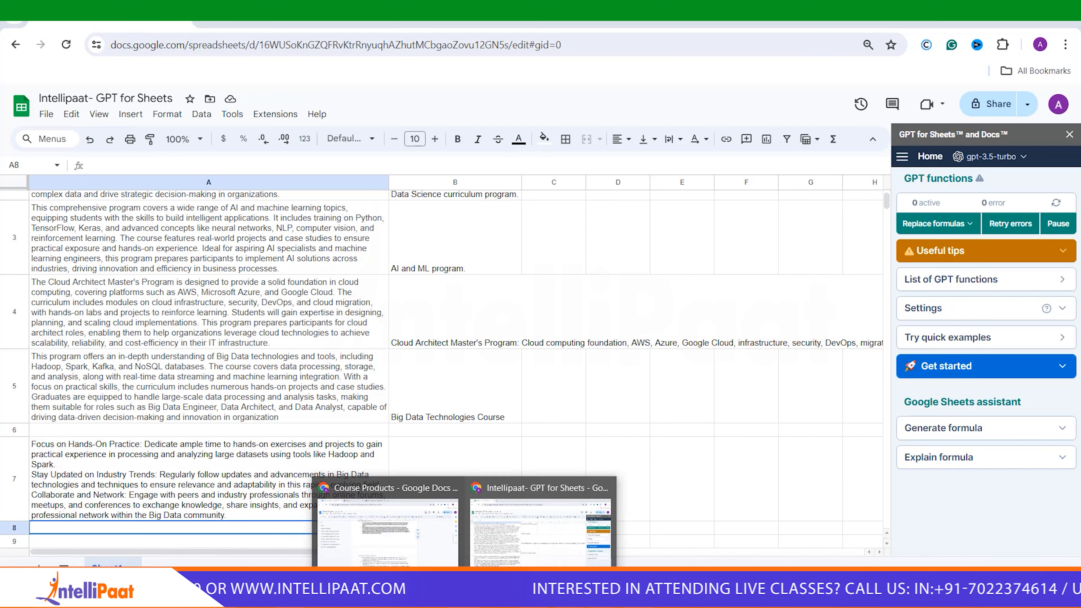
left_click(388, 532)
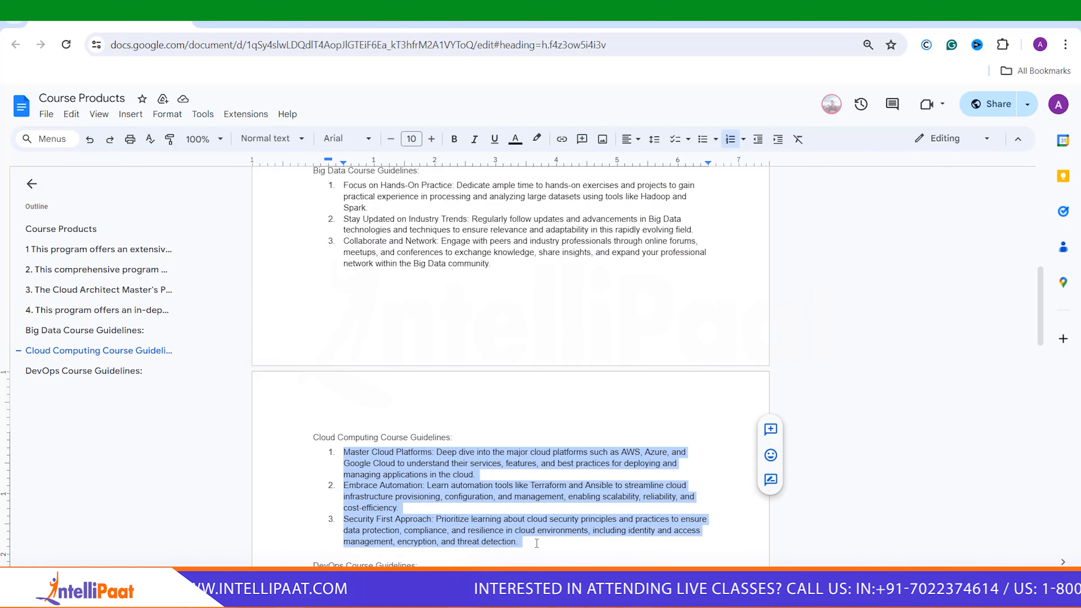
key("alt+Tab")
double_click(257, 529)
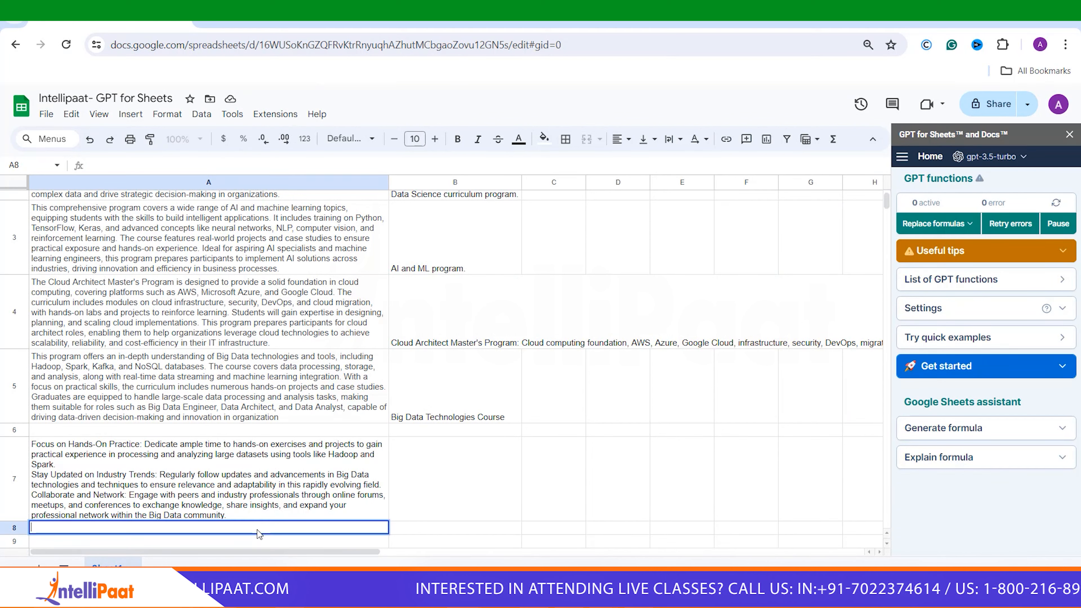
key("ctrl+v")
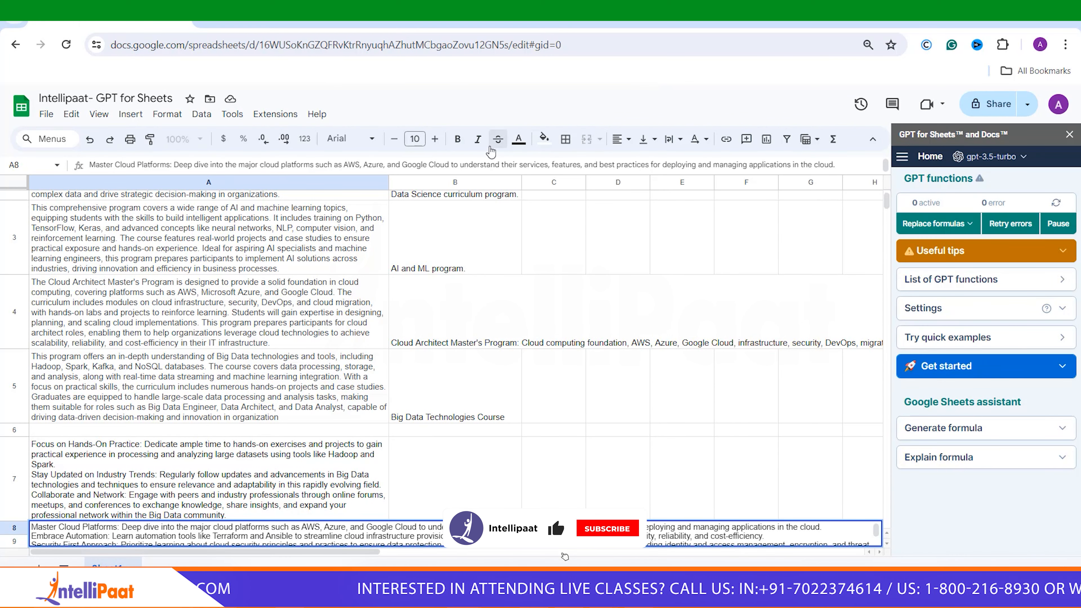
left_click(680, 144)
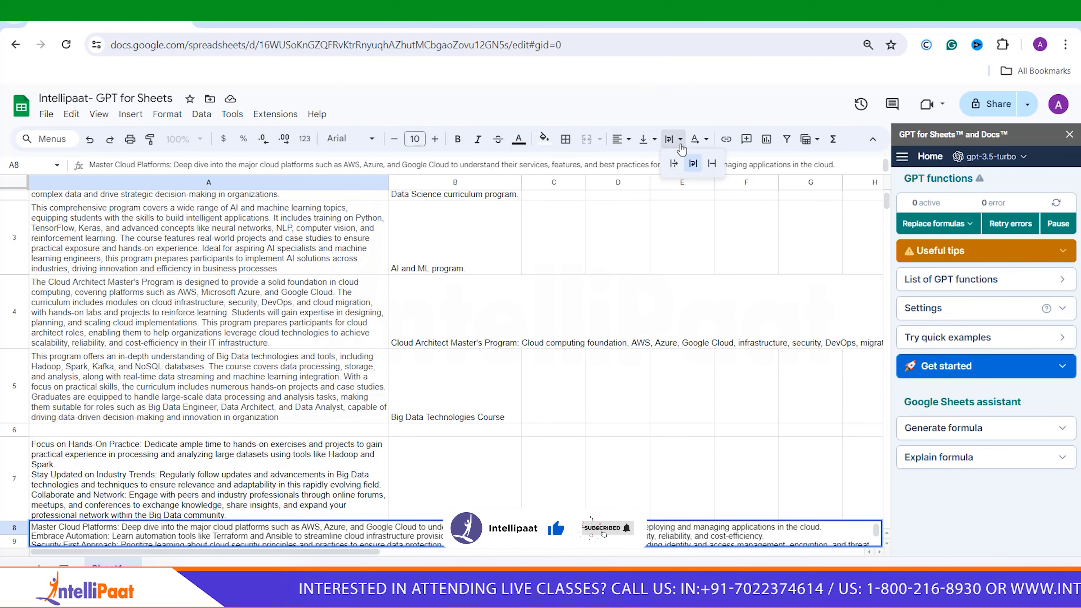
left_click(693, 163)
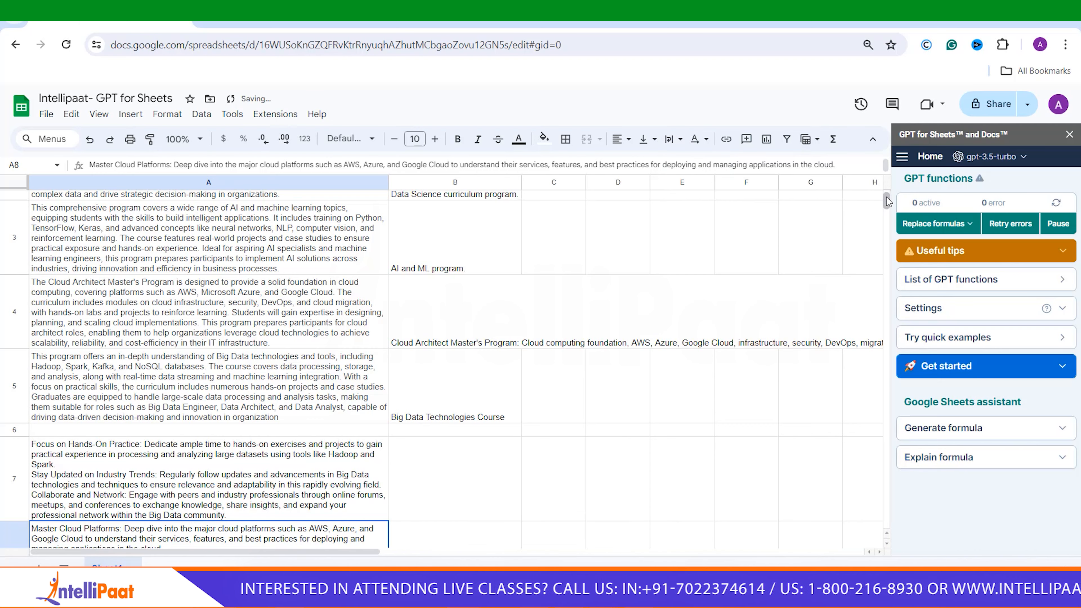
left_click_drag(887, 200, 889, 206)
key("Down")
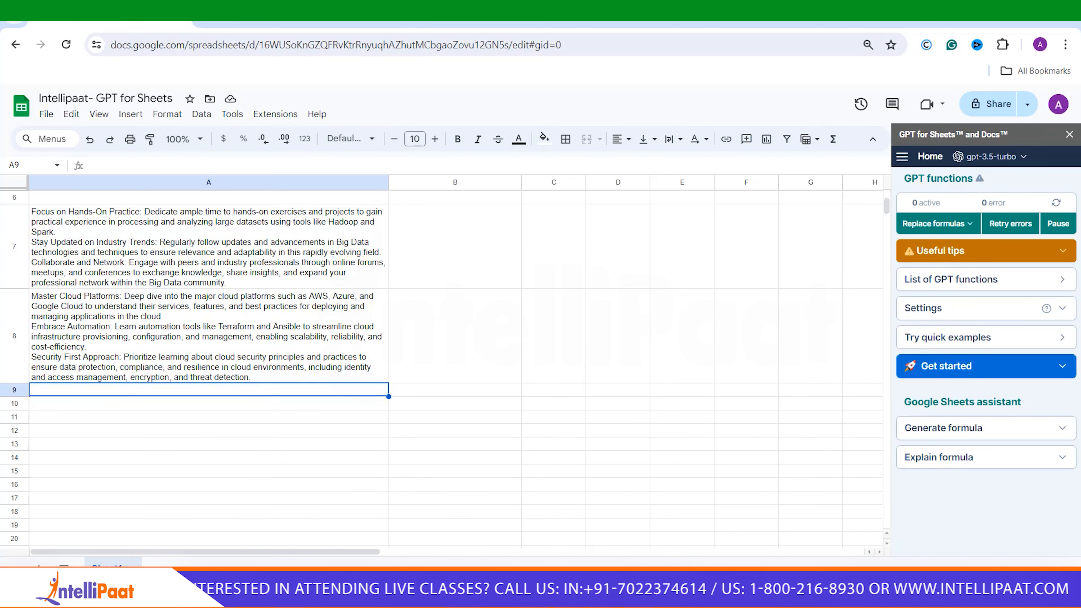
Step: Copy the three DevOps course guidelines from the Course Products document
mouse_move(465, 596)
left_click(385, 515)
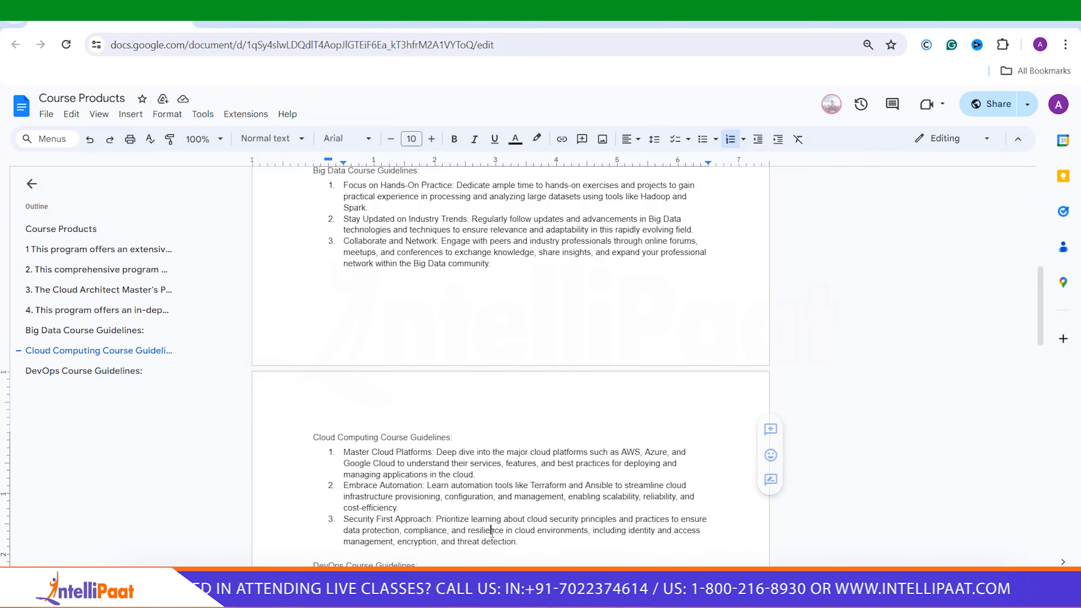
scroll(492, 531, "down", 1)
scroll(493, 535, "down", 1)
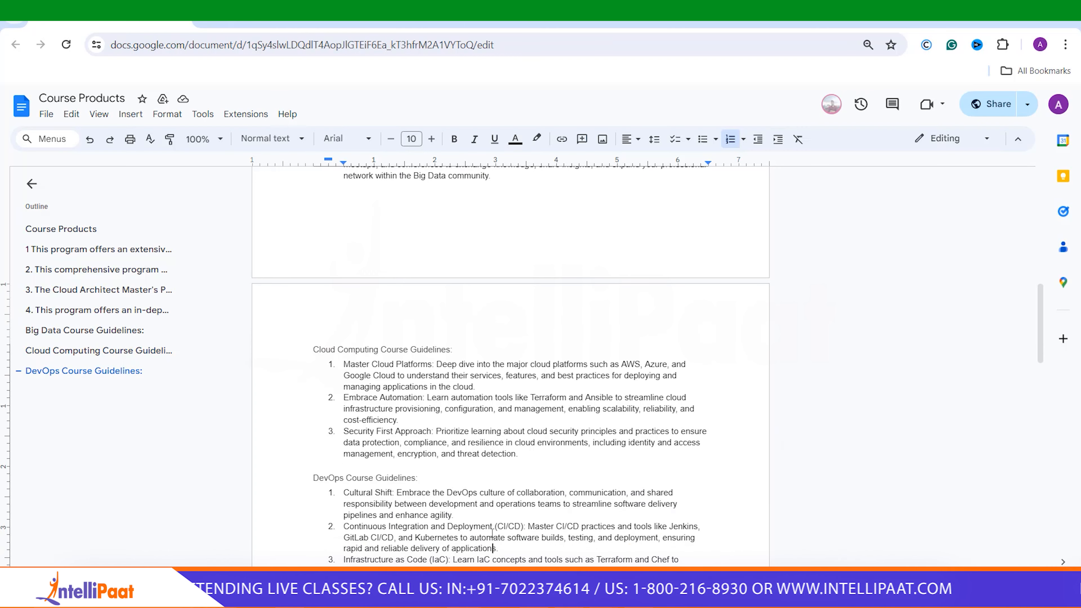
scroll(492, 535, "down", 1)
left_click_drag(516, 537, 344, 447)
key("ctrl+c")
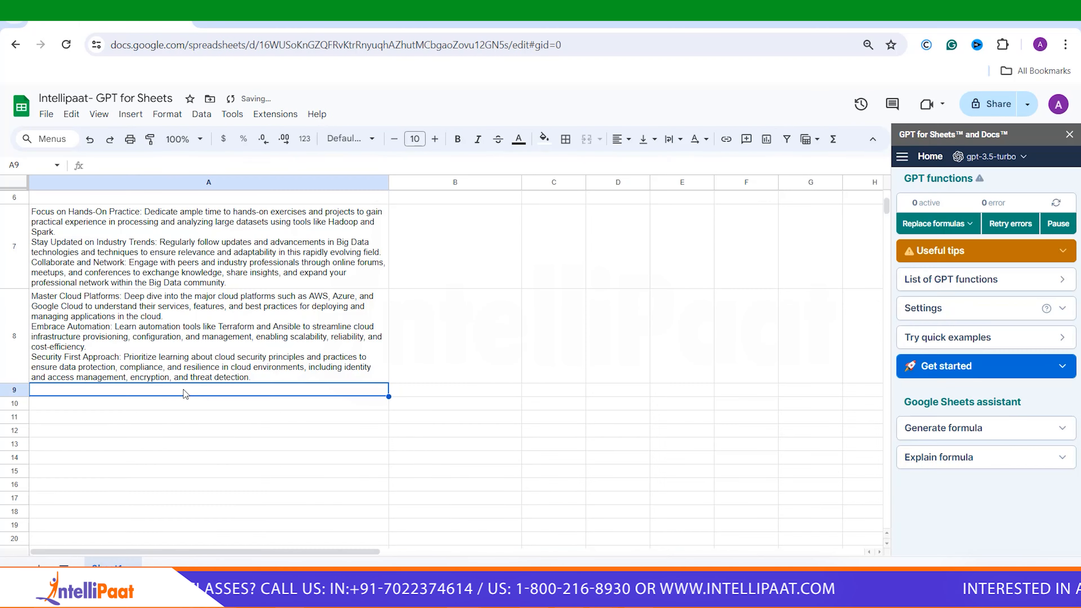
Step: Paste the DevOps course guidelines into cell A9 of the spreadsheet and wrap the text
double_click(183, 390)
key("ctrl+v")
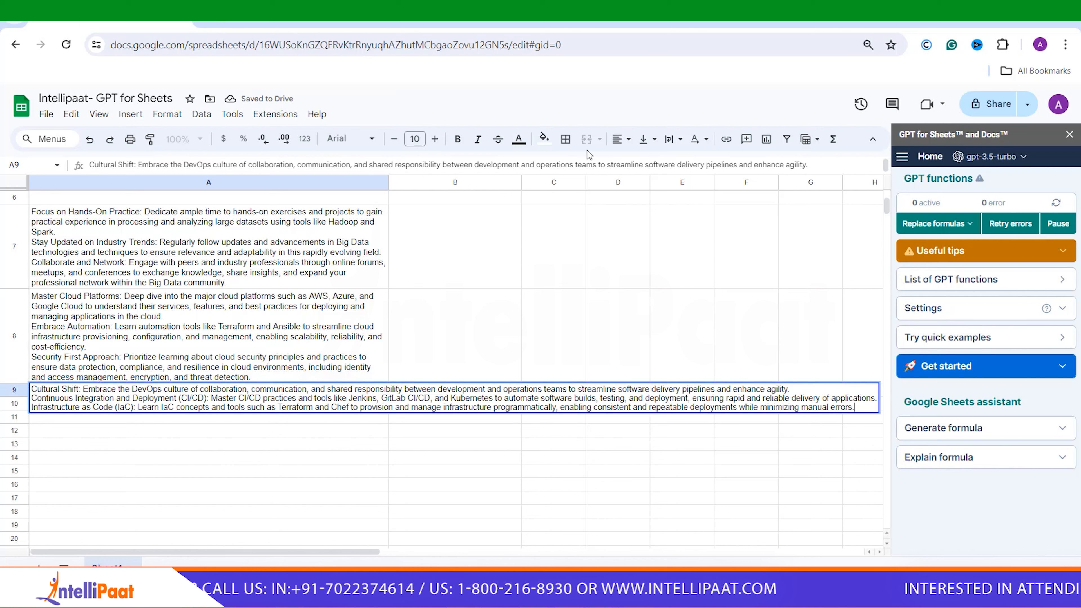
left_click(668, 140)
left_click(688, 168)
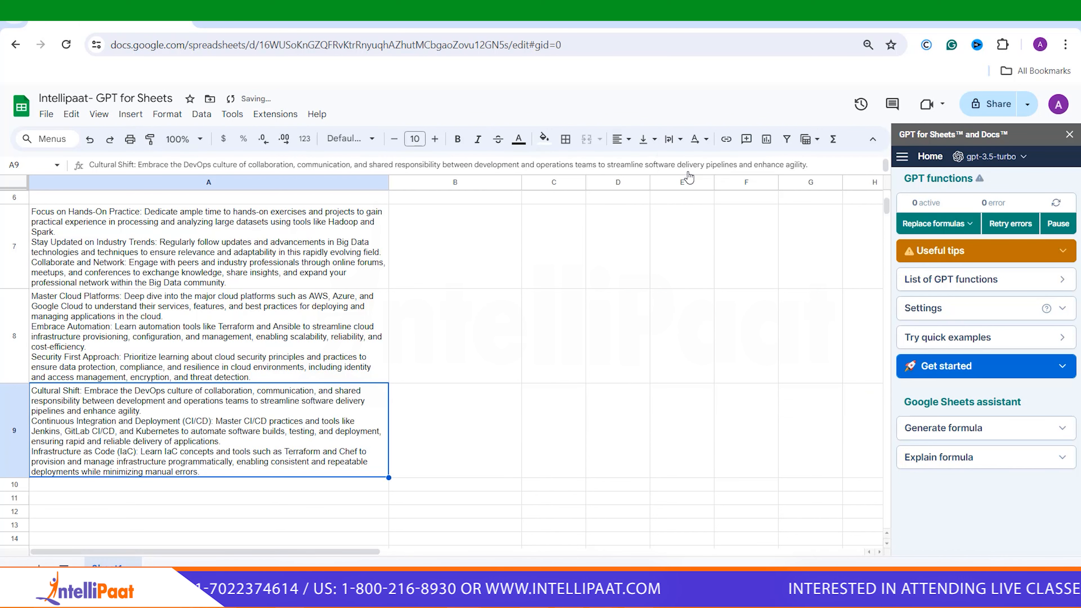
left_click(160, 485)
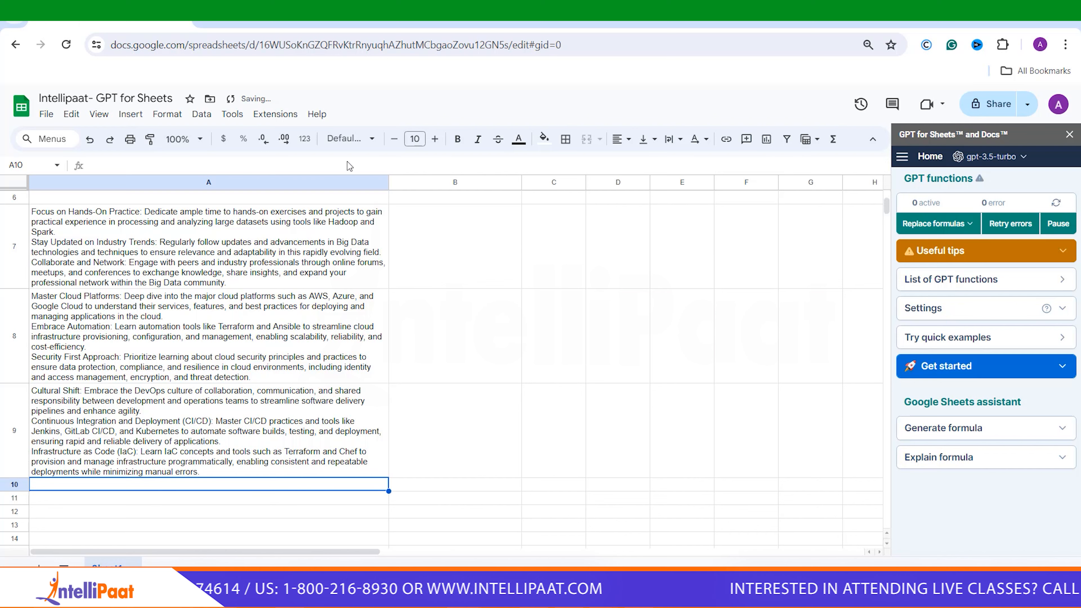
mouse_move(464, 601)
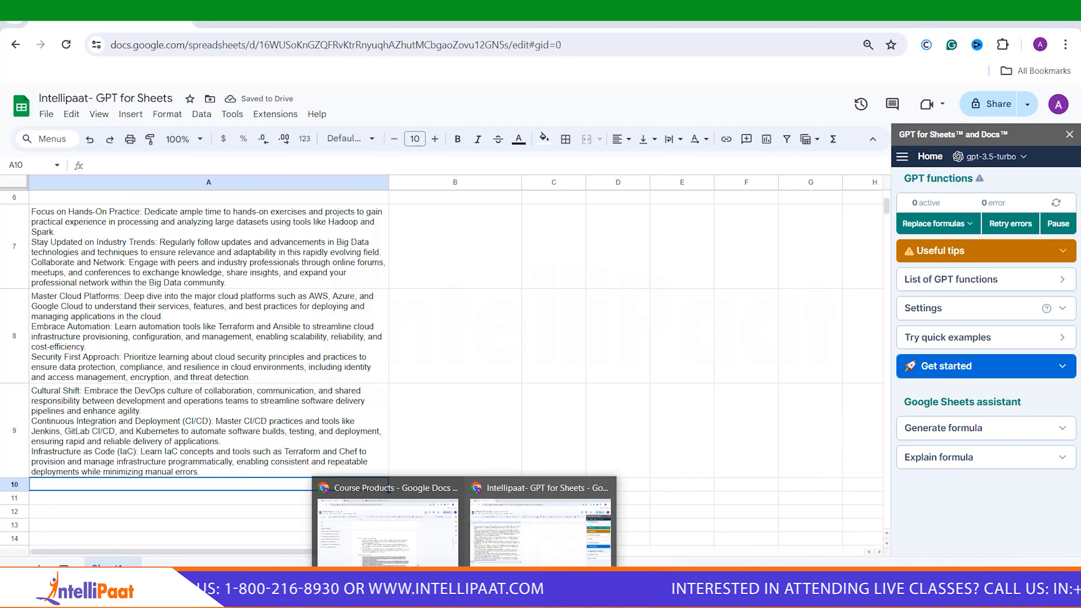
left_click(400, 547)
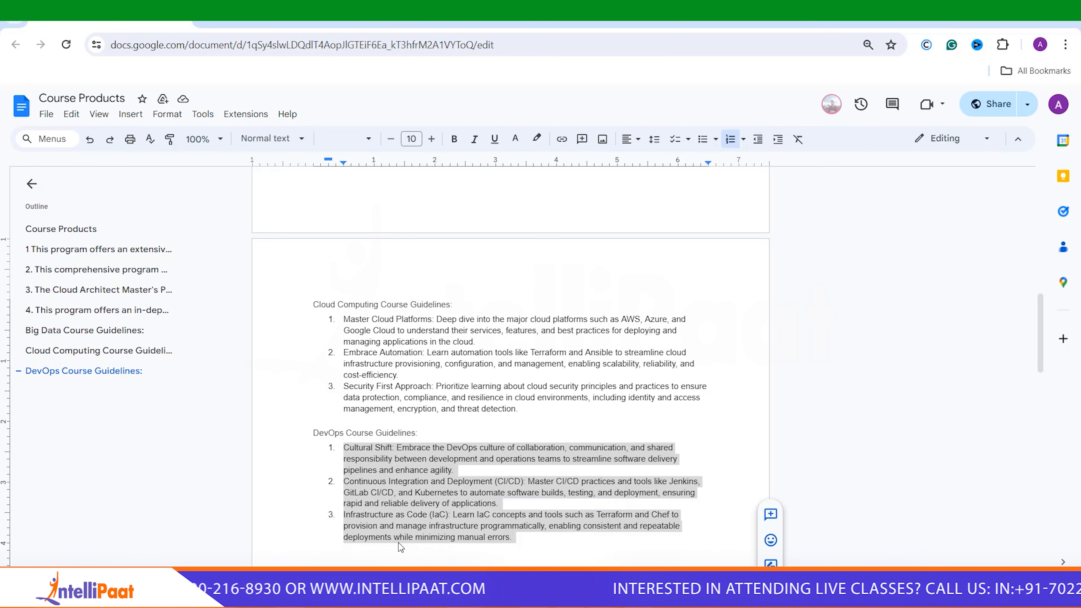
left_click_drag(1042, 327, 1061, 306)
left_click(468, 597)
left_click(375, 557)
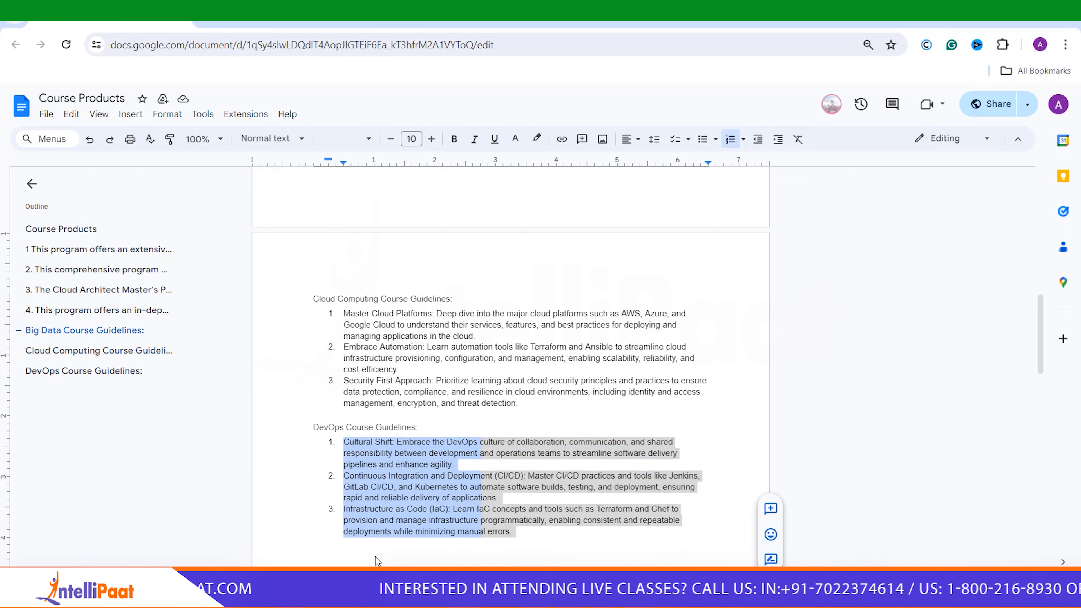
left_click(530, 524)
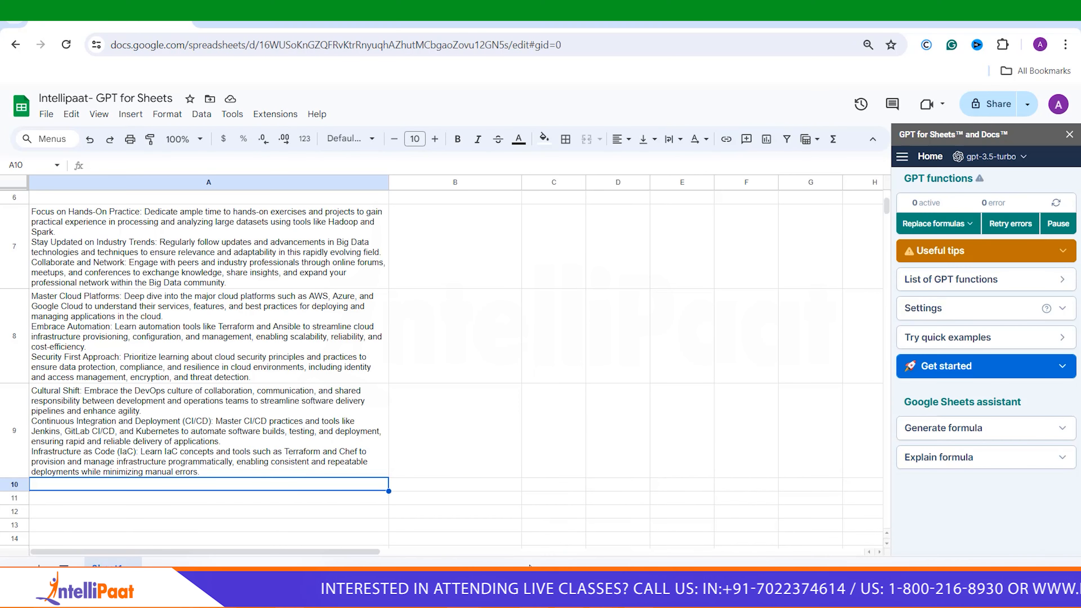
Step: Start a GPT_TRANSLATE formula in cell B7, beside the Big Data guidelines
left_click(450, 255)
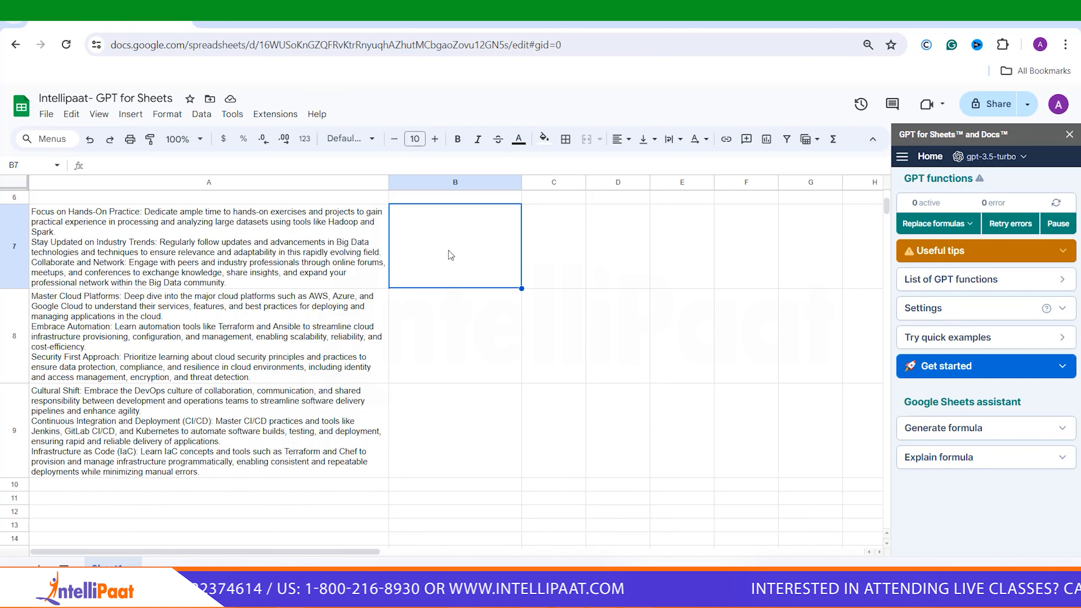
type("=GPT")
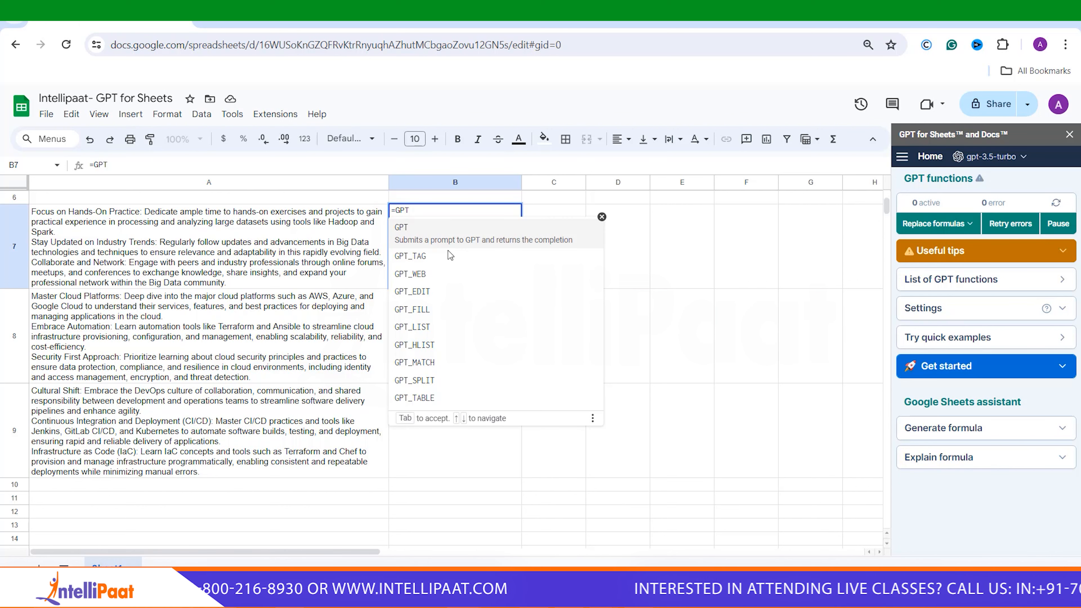
type("_TR")
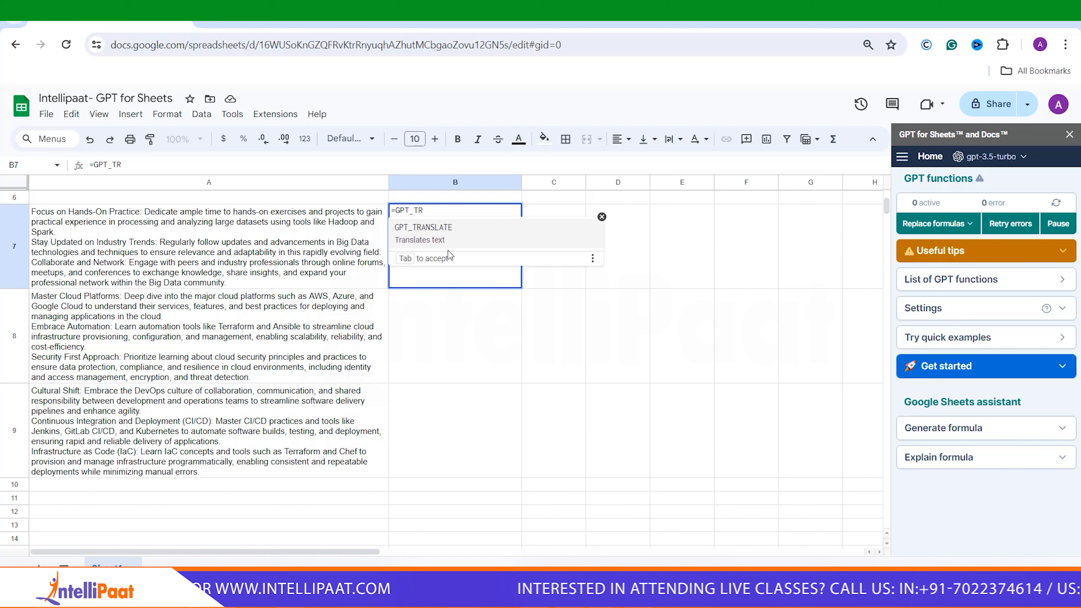
left_click(440, 241)
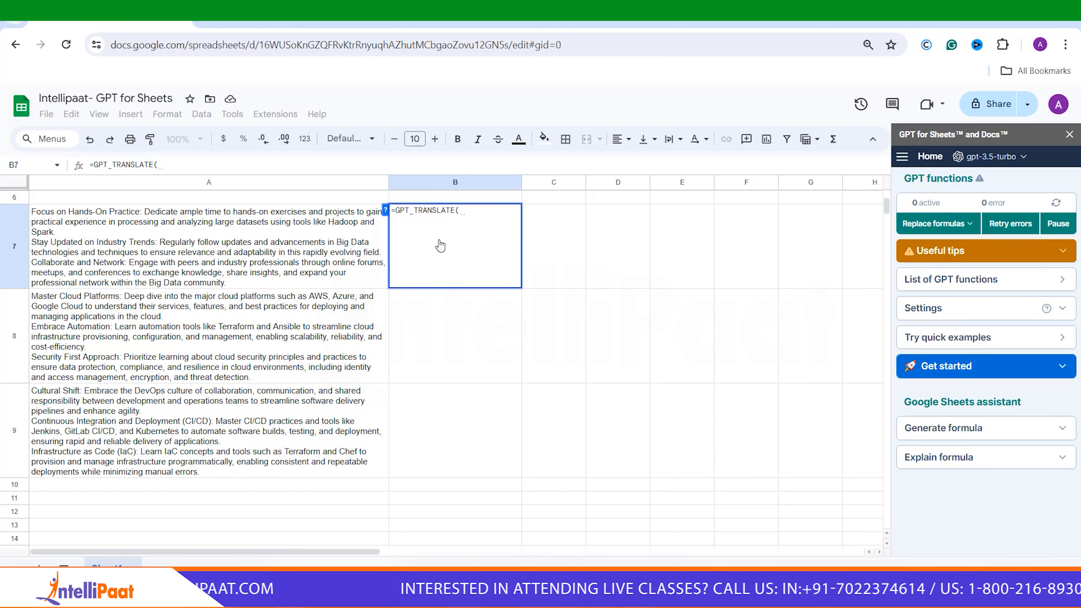
type("\"")
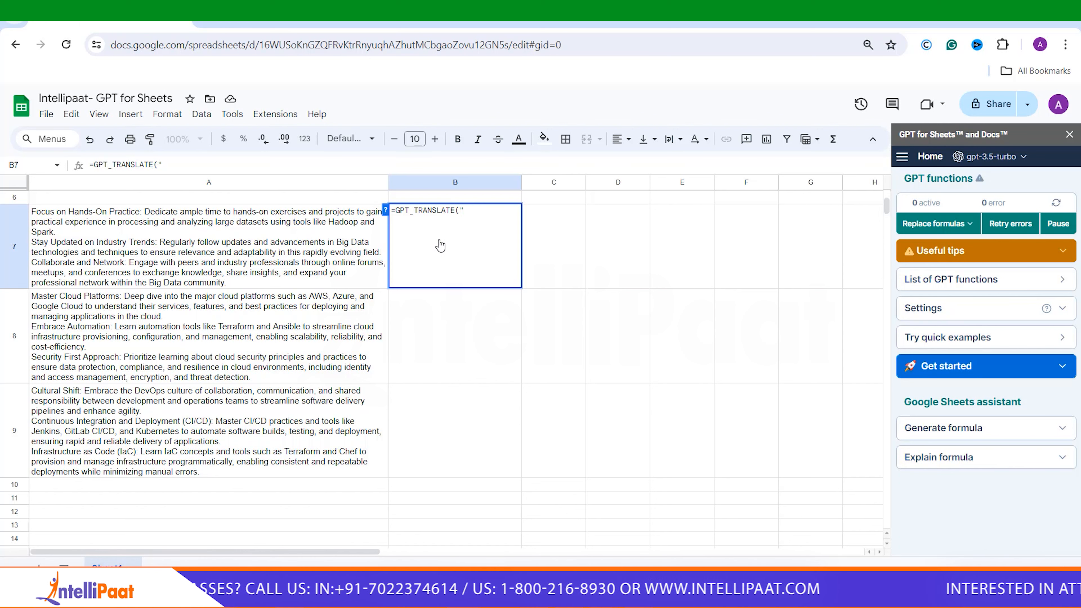
key("BackSpace")
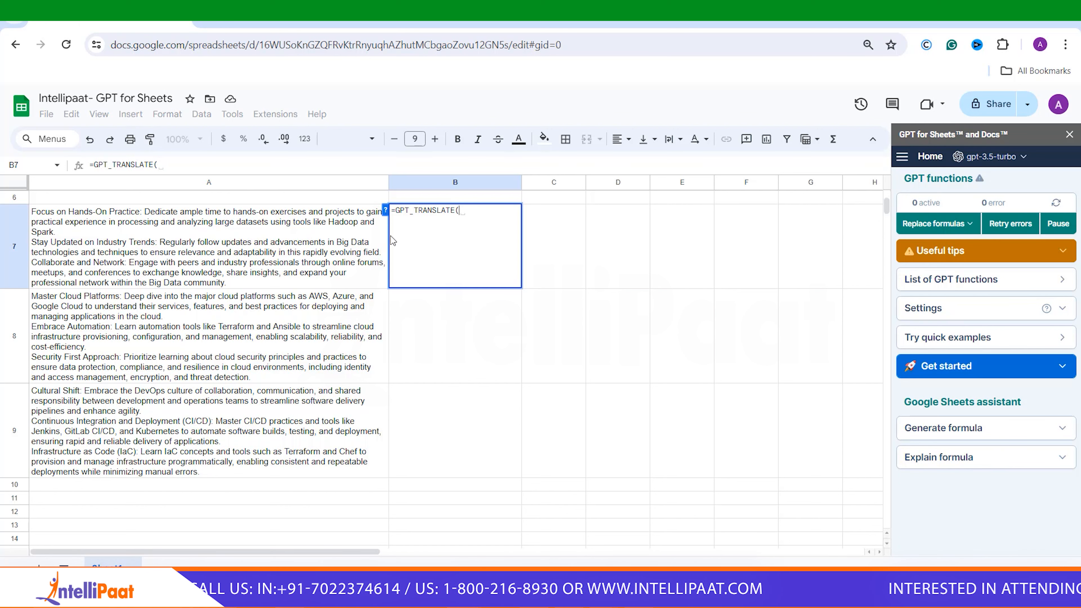
Step: Complete the GPT_TRANSLATE formula in cell B7 with A7 as the text, "FRENCH" as target language and "ENGLISH" as source language
left_click(282, 246)
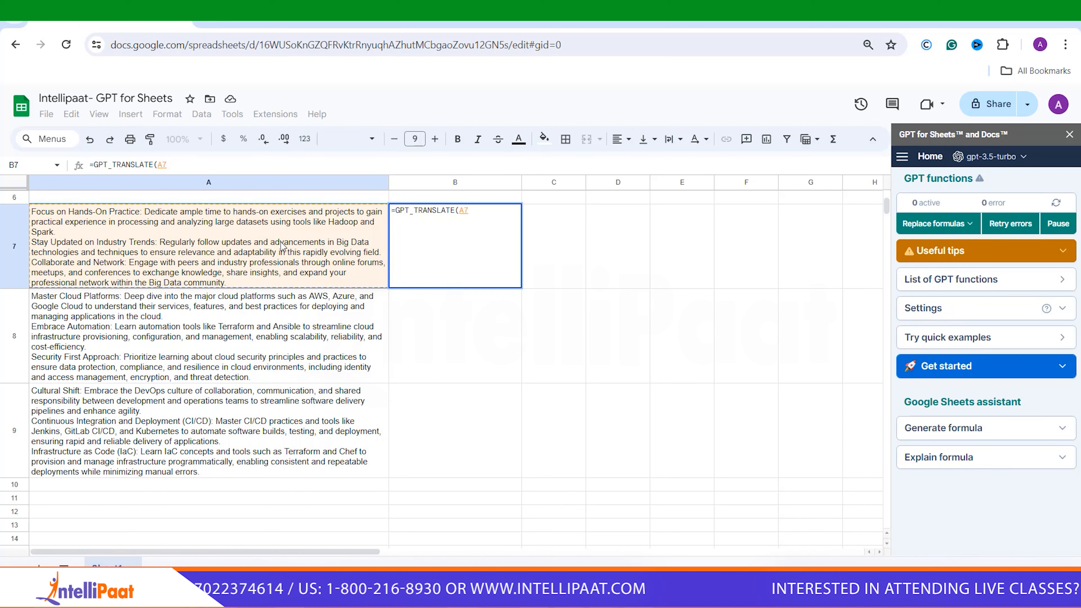
type(",")
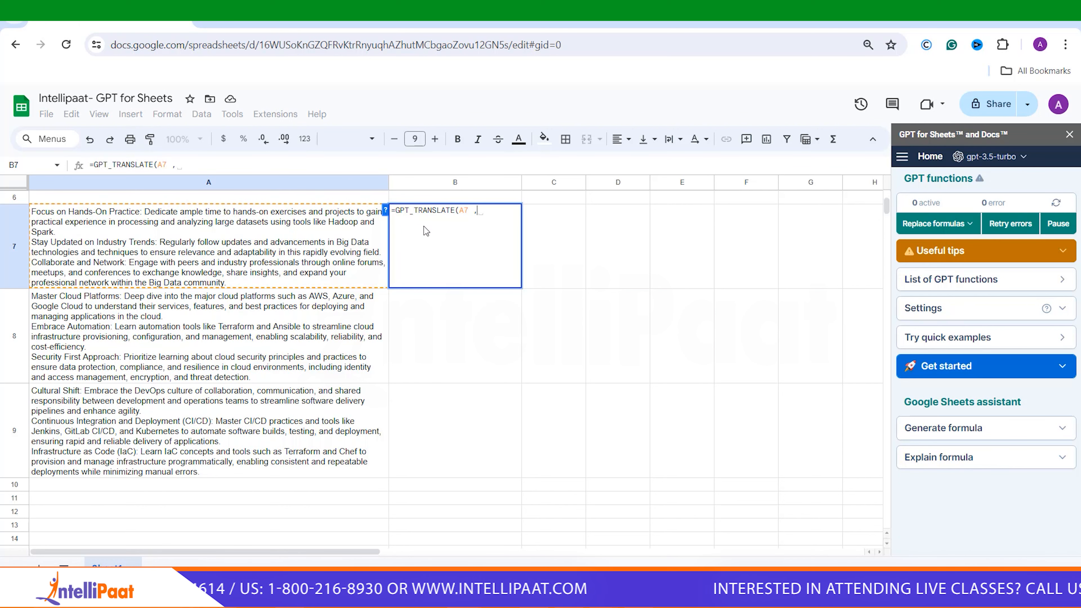
type("\"")
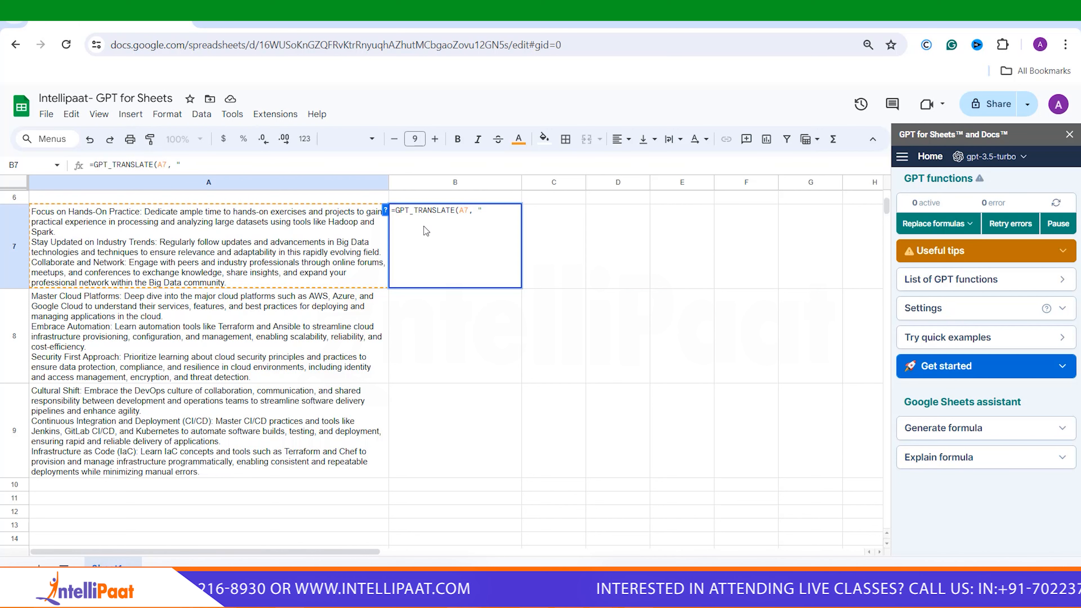
type("FRENCH")
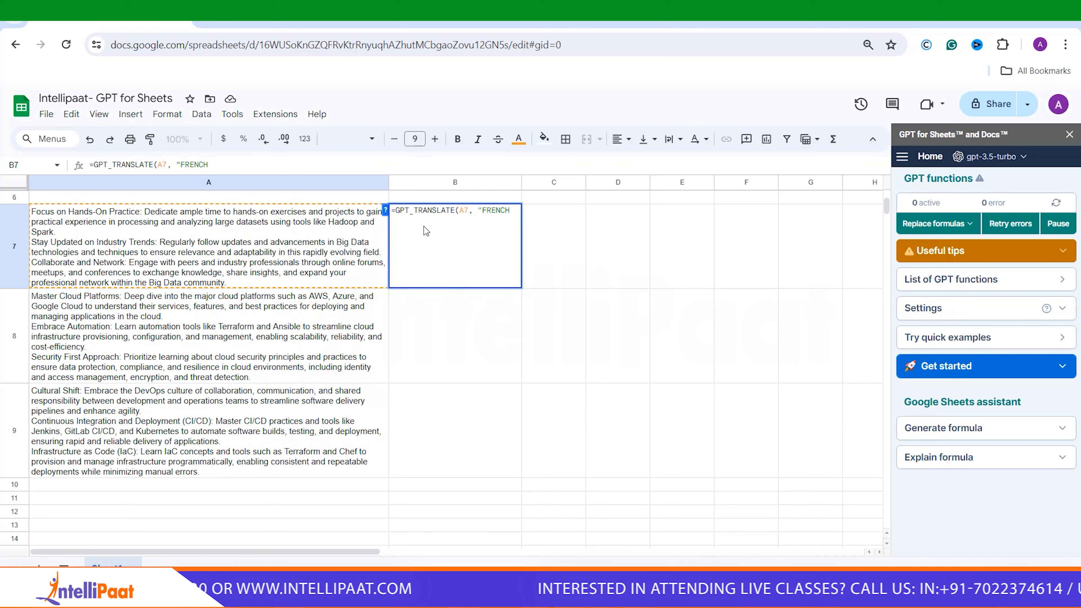
type("\"")
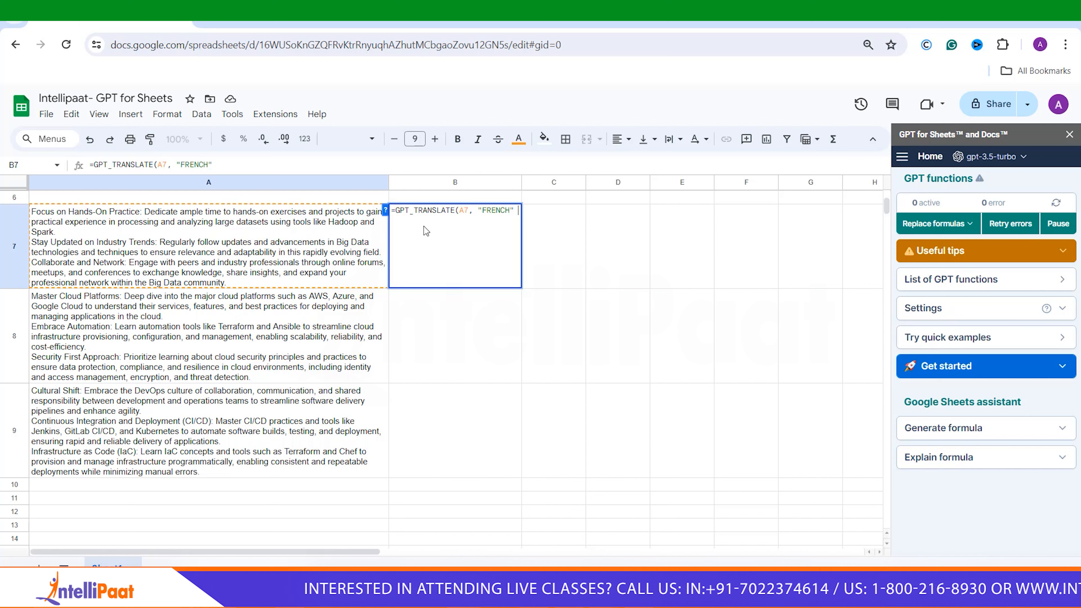
type(",")
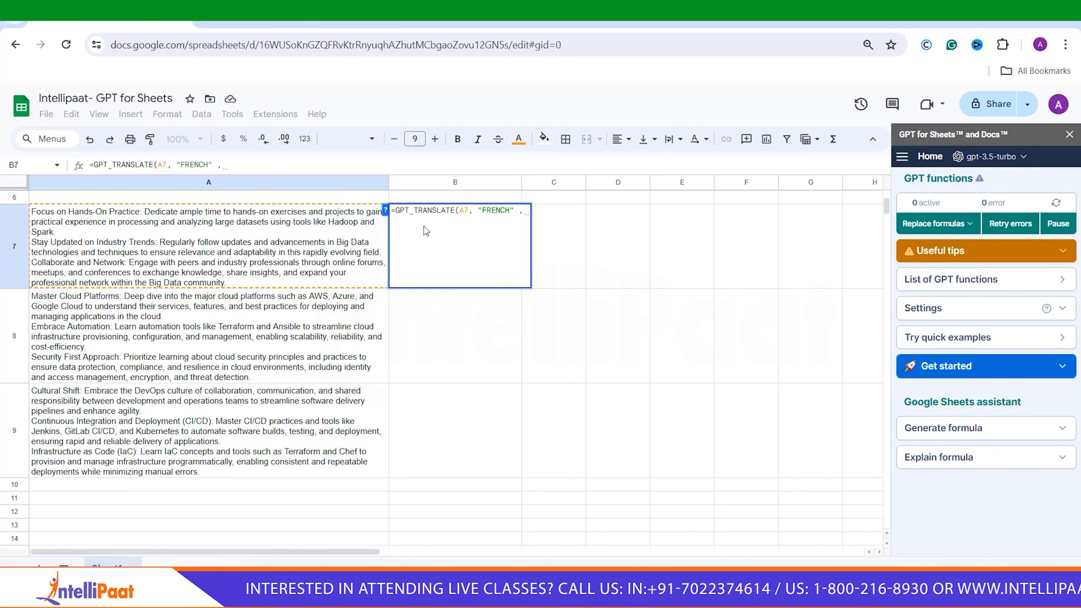
type("\"")
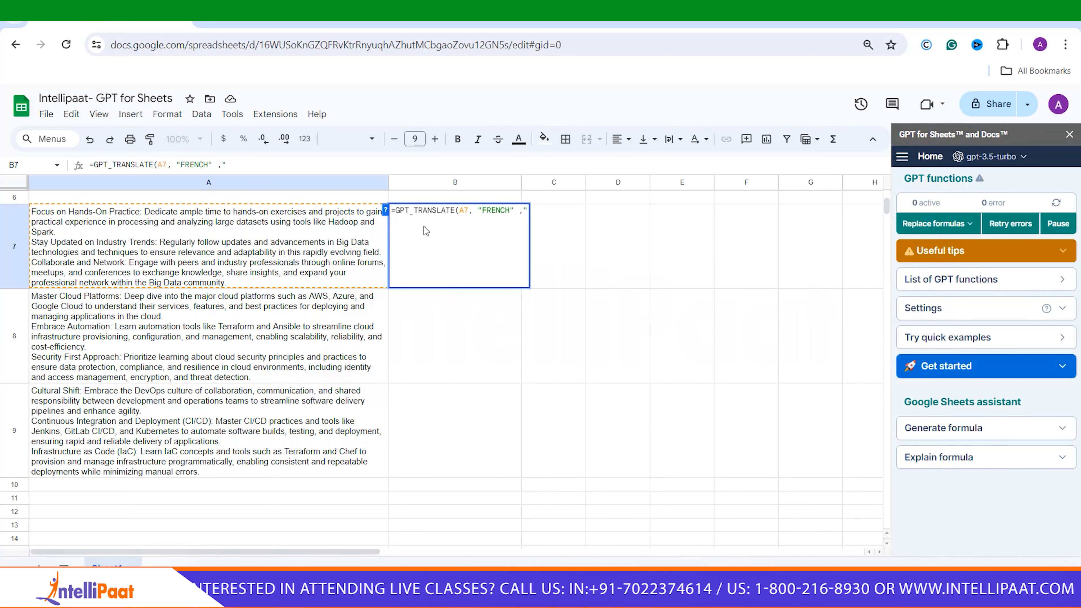
type("ENGL")
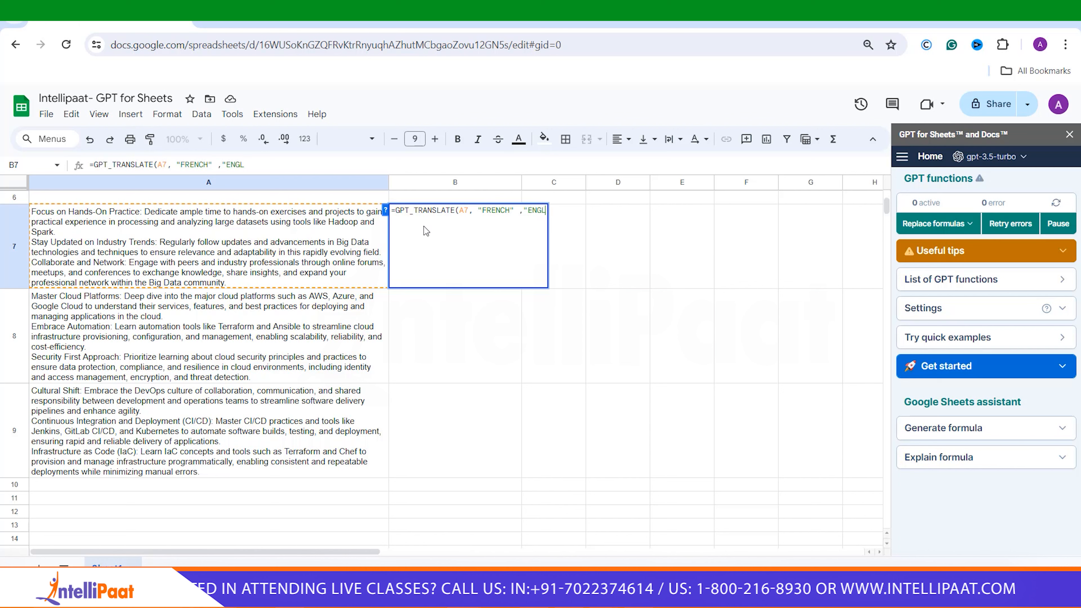
type("ISH\")")
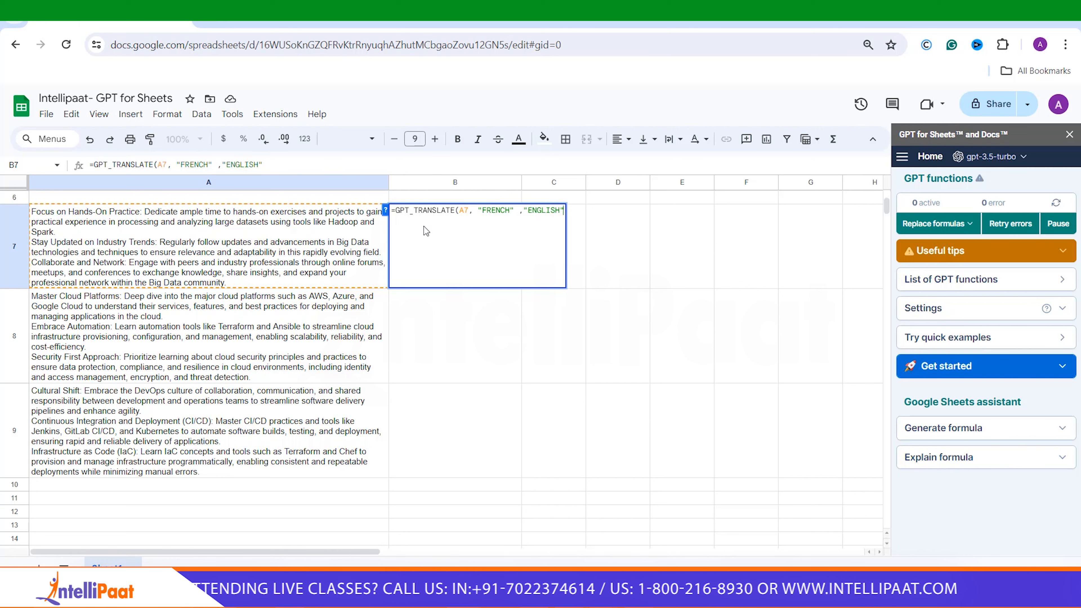
key("Return")
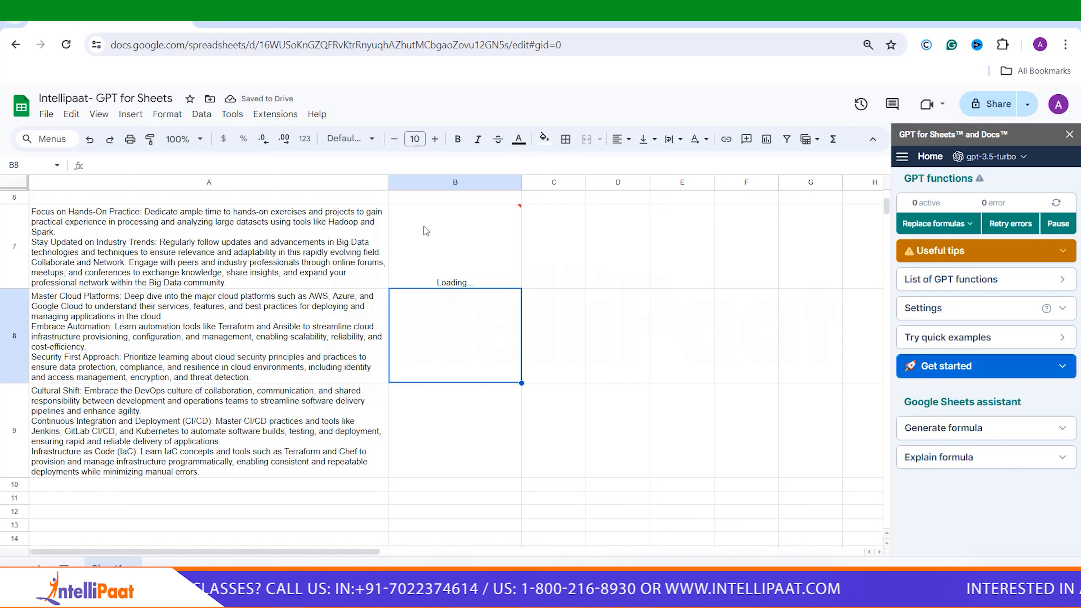
Step: Wrap the French translation in cell B7 and widen column B to nearly the width of column A
left_click(424, 226)
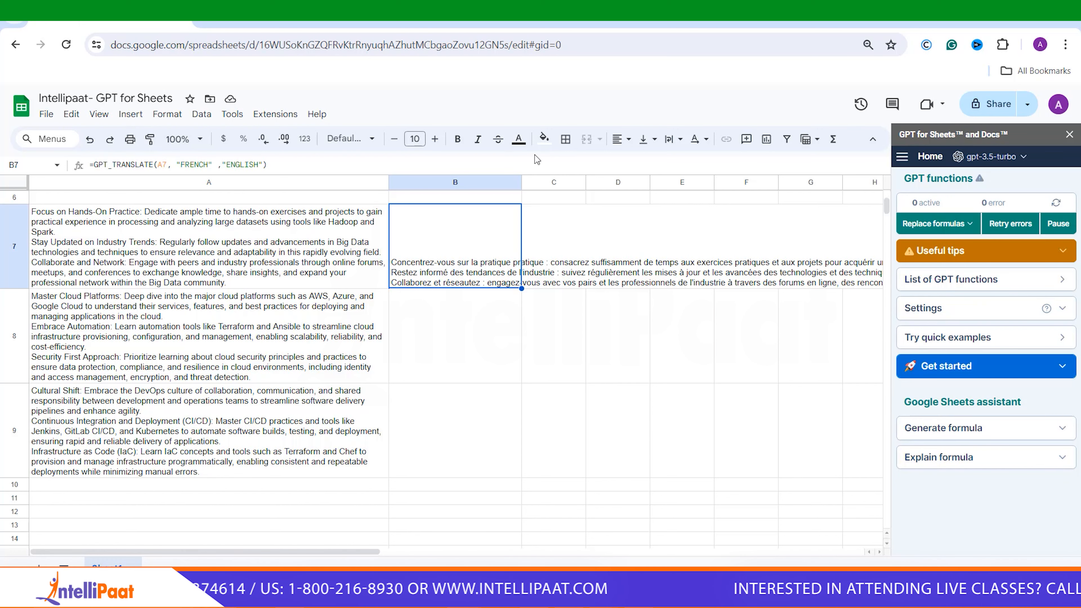
left_click(672, 142)
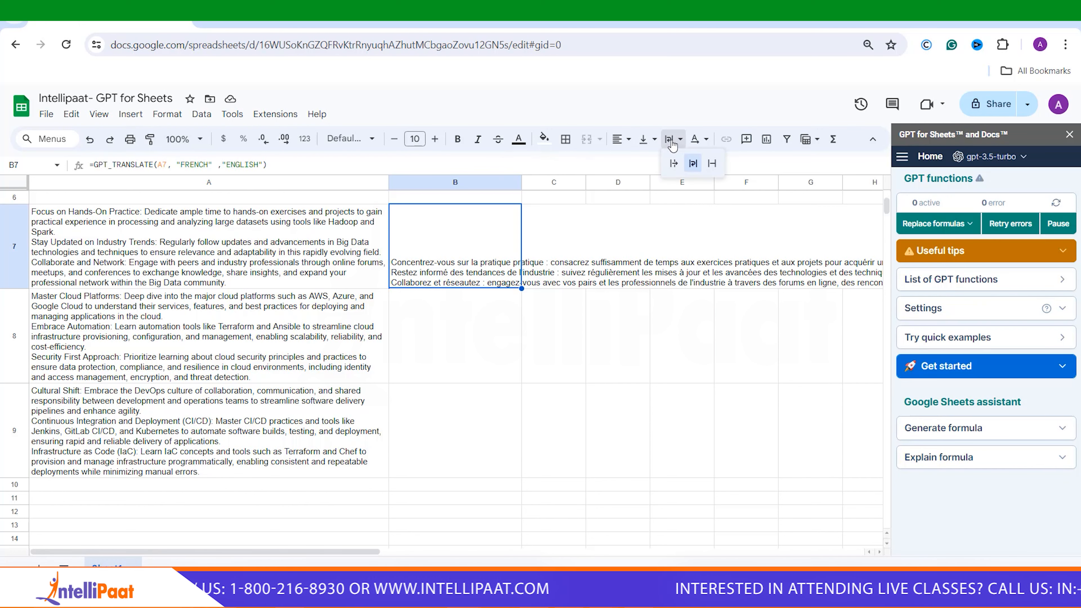
left_click(694, 165)
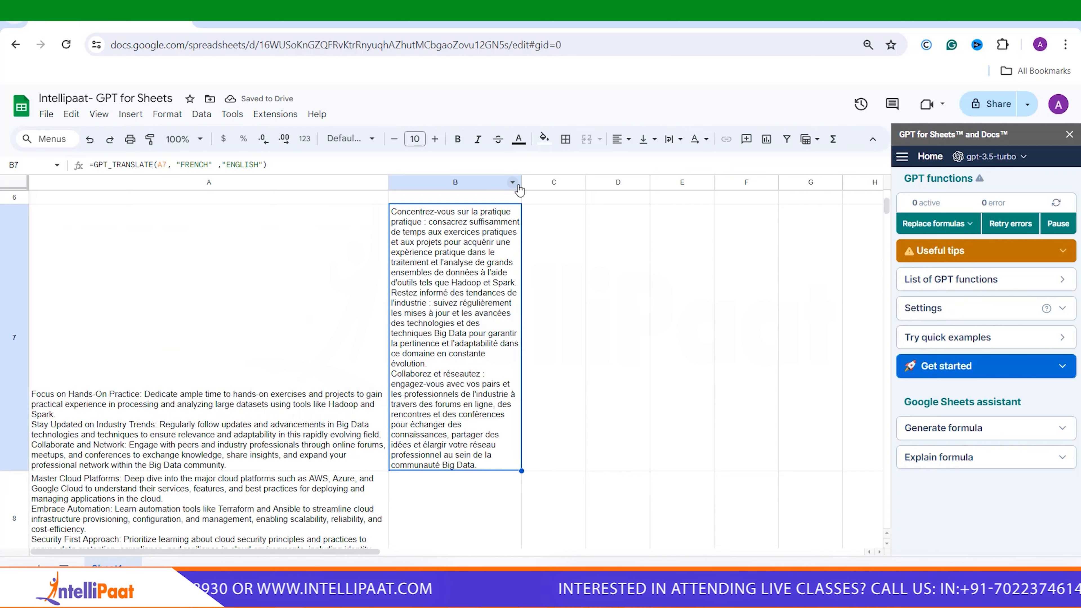
left_click_drag(523, 183, 715, 208)
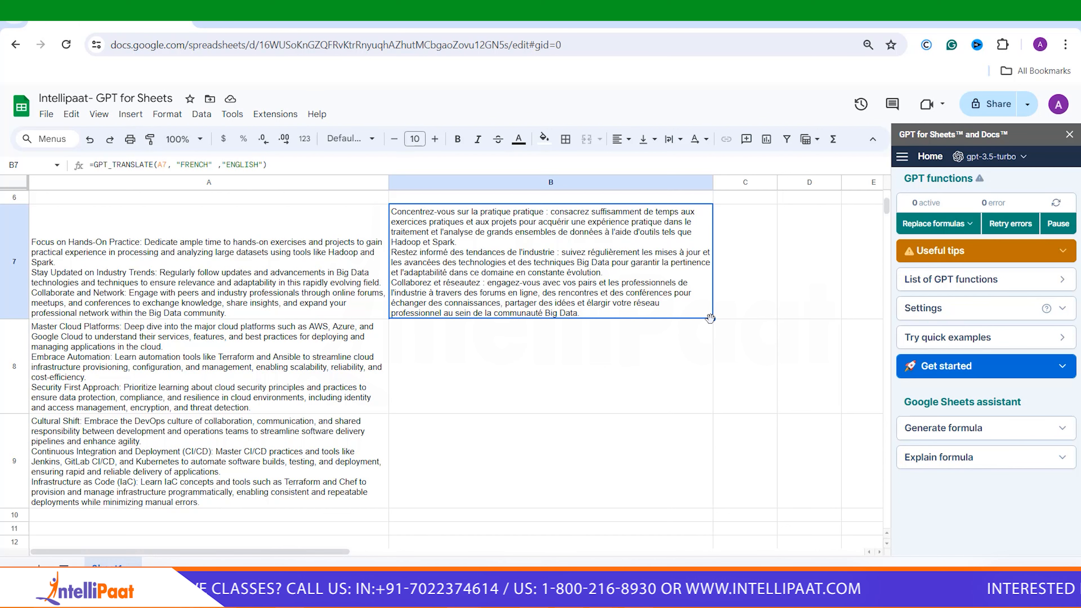
Step: Fill the translation formula from B7 down to B9 to translate the Cloud Computing and DevOps guidelines
left_click_drag(712, 318, 708, 462)
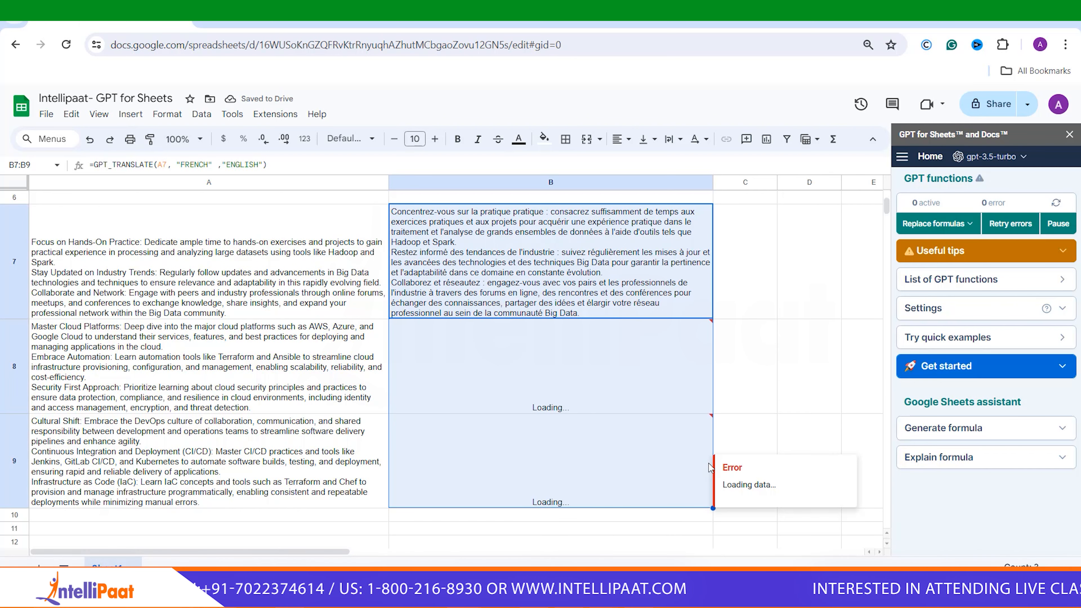
left_click(806, 275)
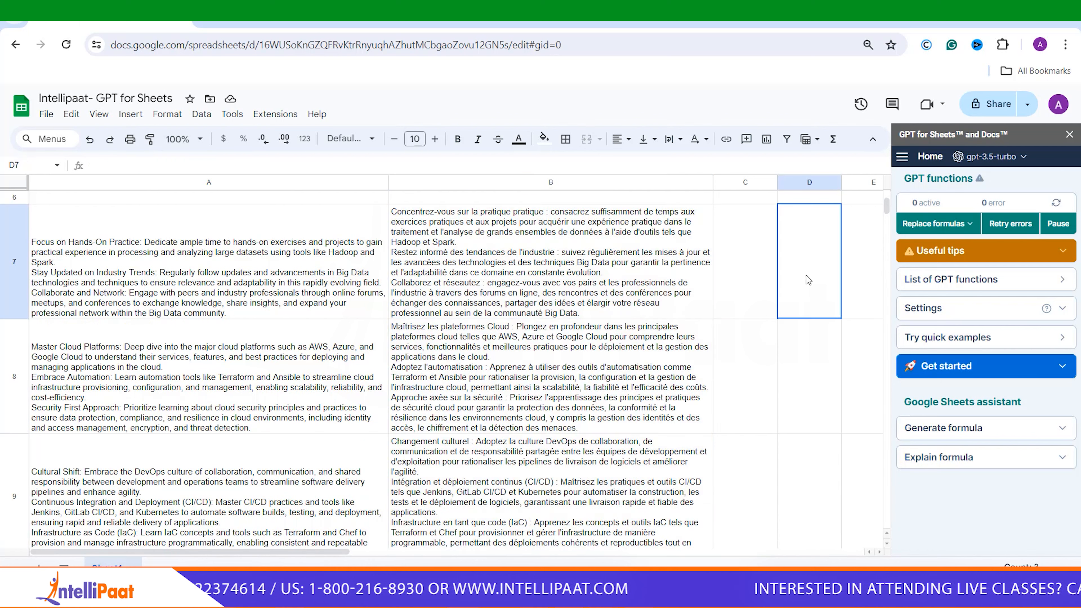
left_click(879, 212)
left_click_drag(884, 210, 884, 202)
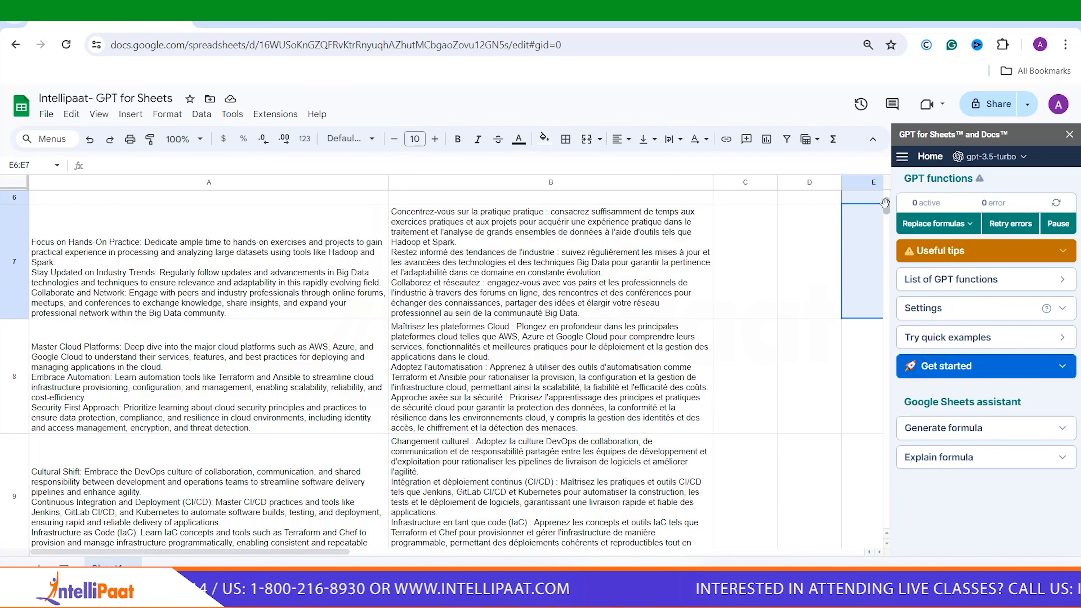
left_click(804, 224)
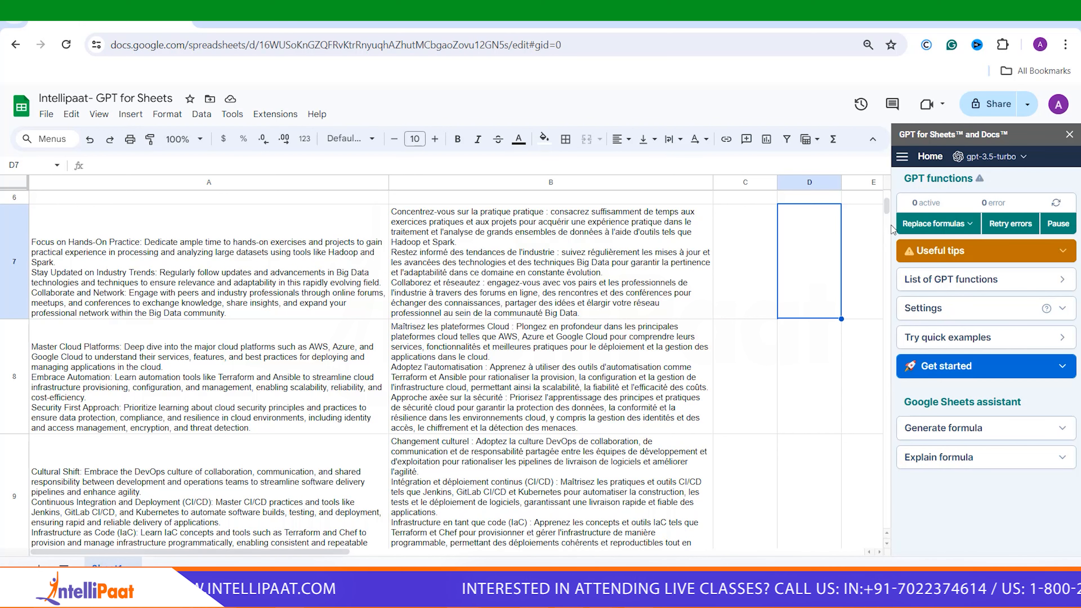
Step: Review the short course names in the sheet and the customer feedback in the Course Products document, and return to the spreadsheet
left_click_drag(887, 203, 891, 194)
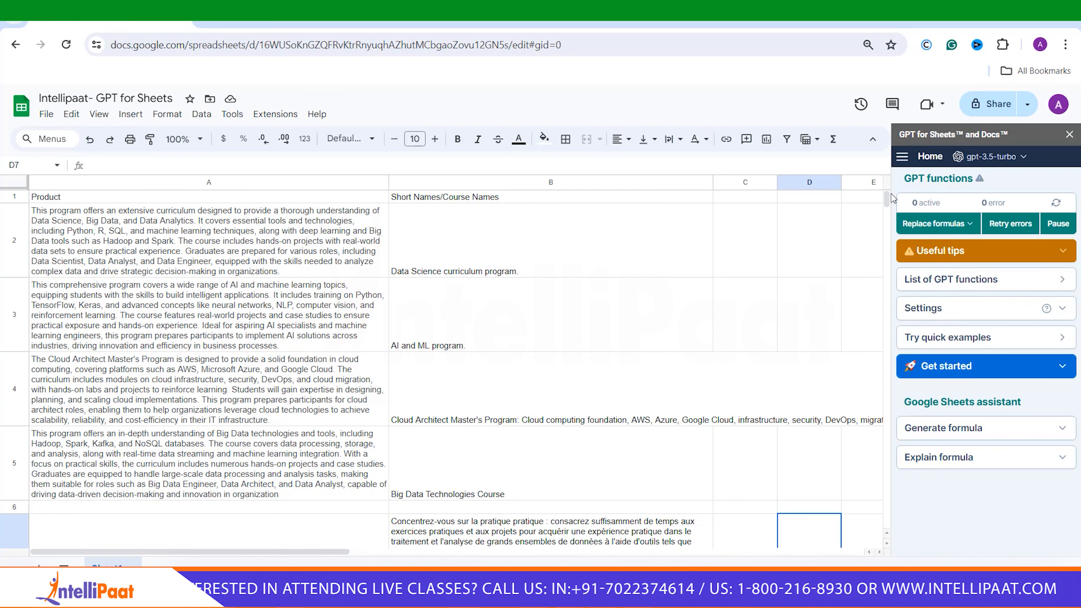
mouse_move(891, 194)
left_mouse_down()
mouse_move(890, 231)
mouse_move(890, 211)
left_mouse_up()
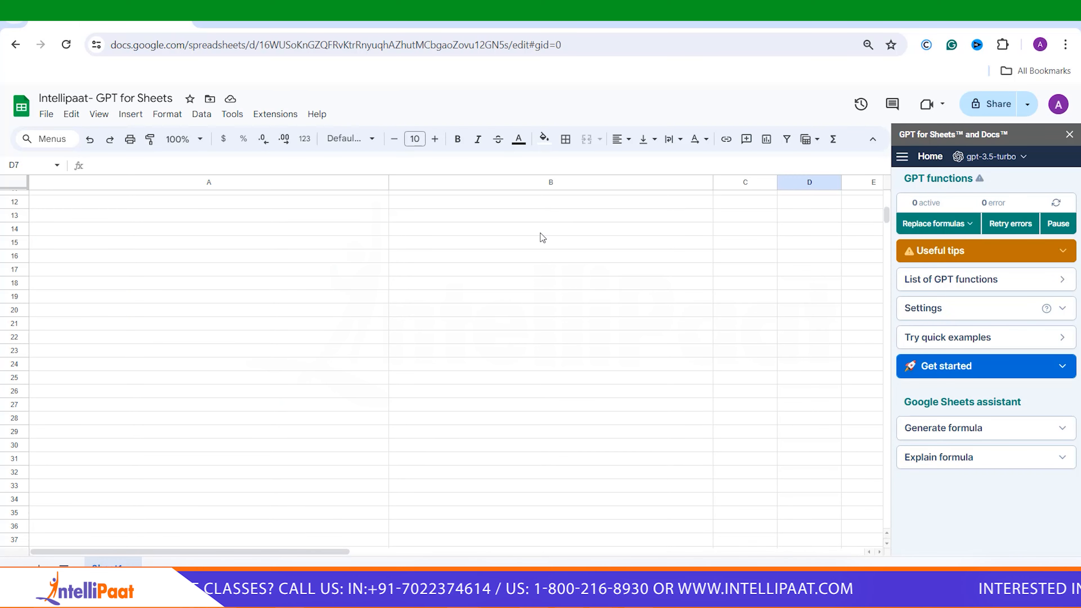
left_click(179, 206)
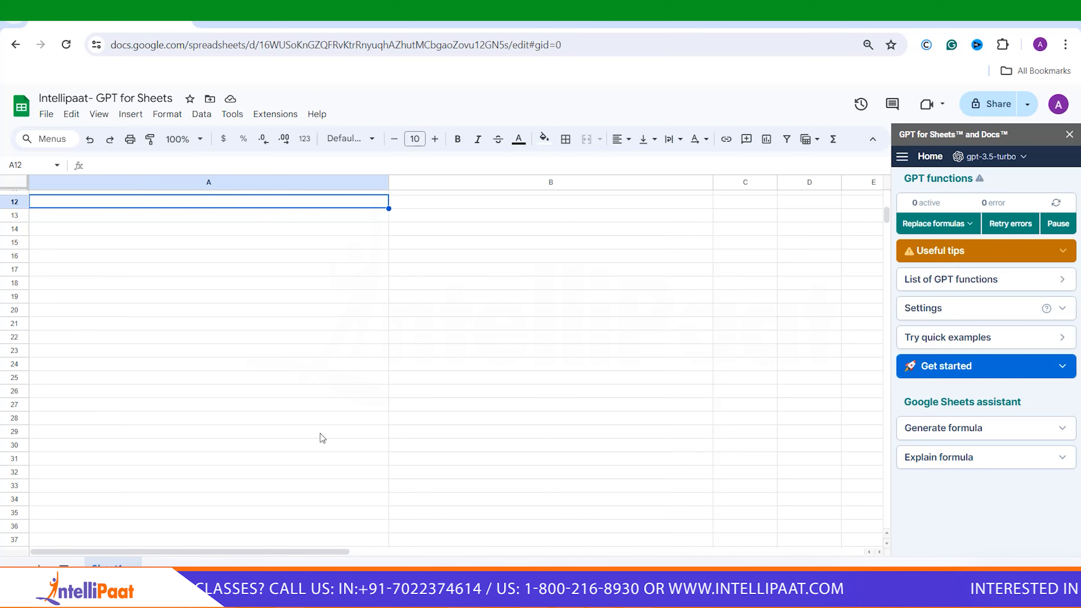
mouse_move(464, 597)
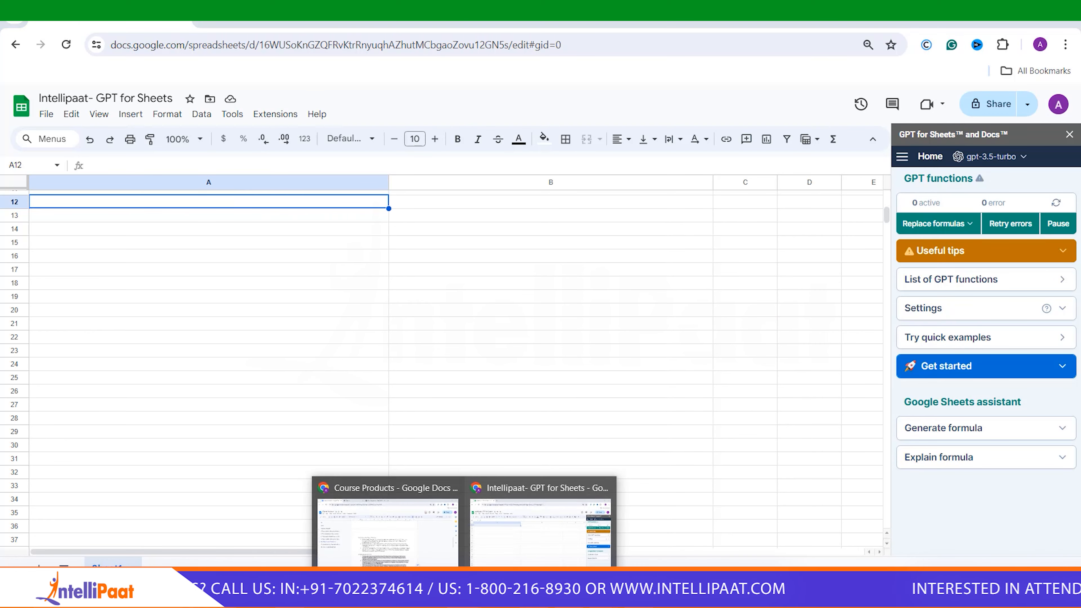
left_click(406, 544)
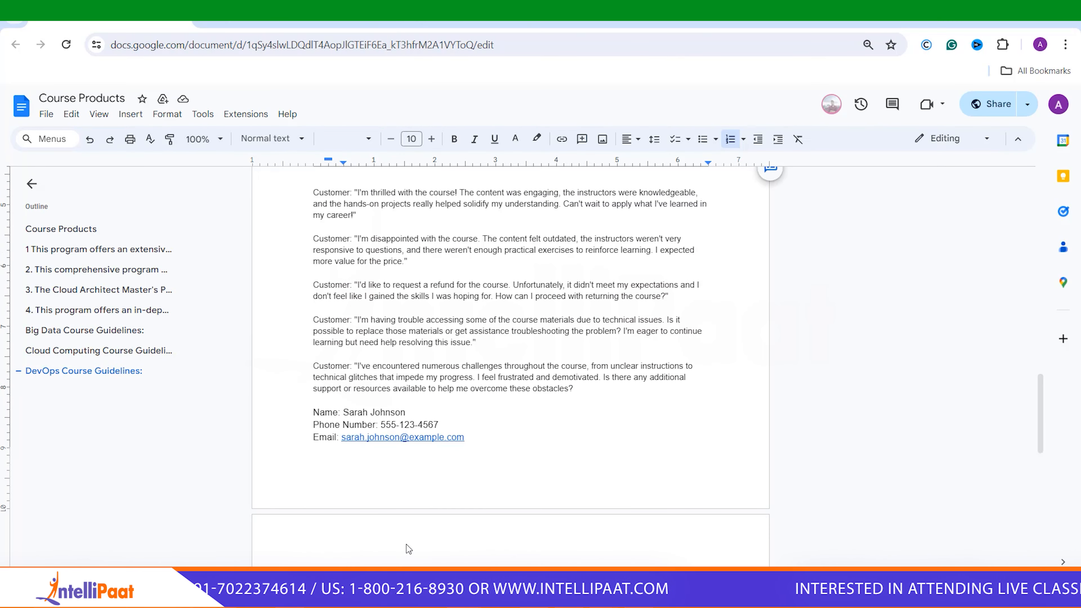
mouse_move(464, 597)
left_click(540, 540)
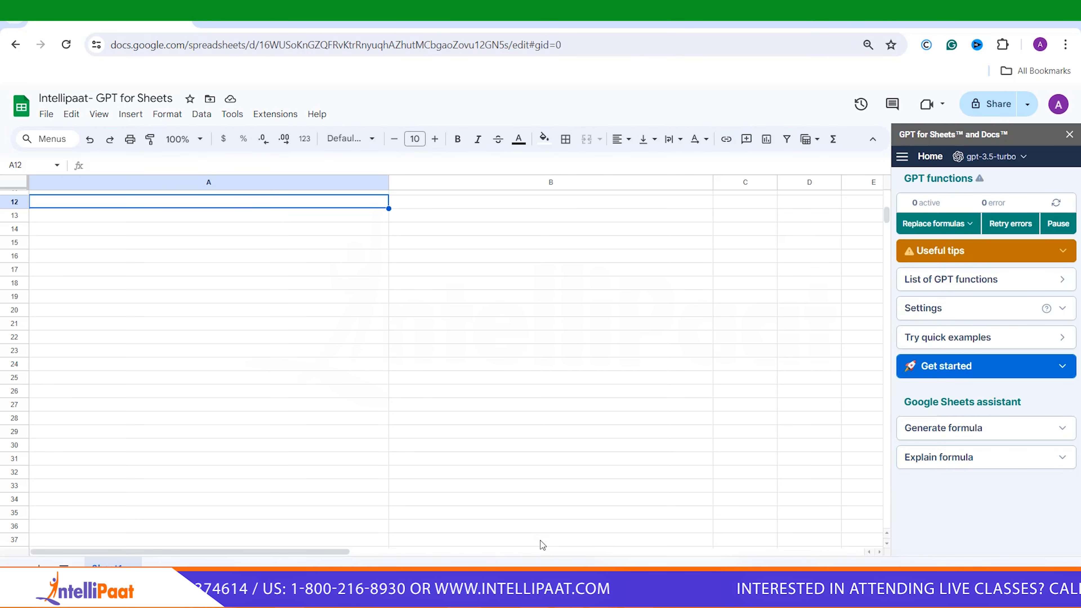
Step: Copy the Big Data guidelines text from cell A7 into cell A11 and wrap the text
scroll(888, 213, "up", 3)
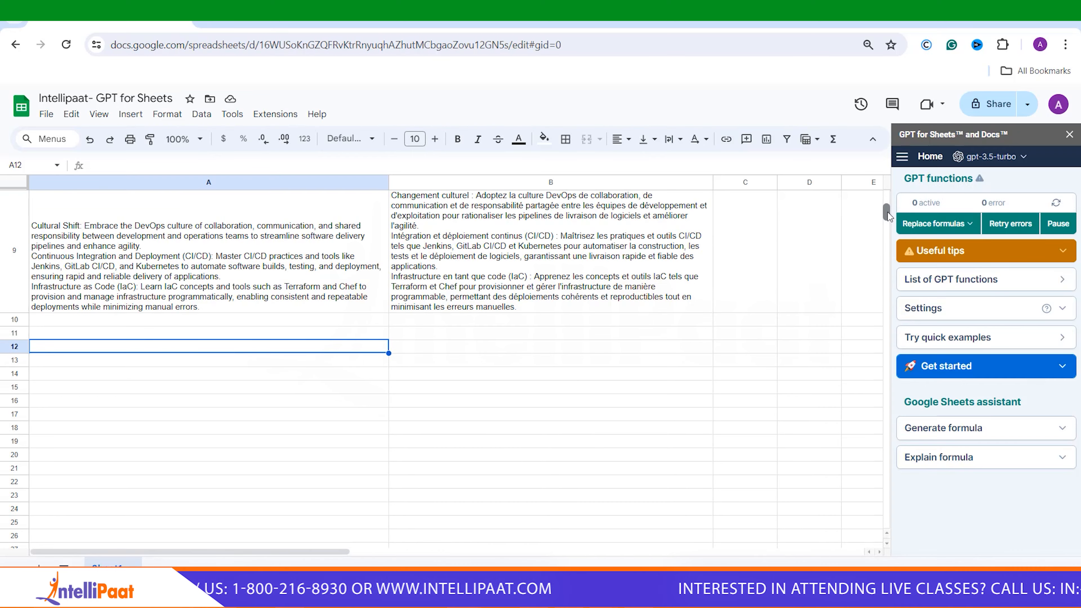
left_click_drag(888, 211, 888, 206)
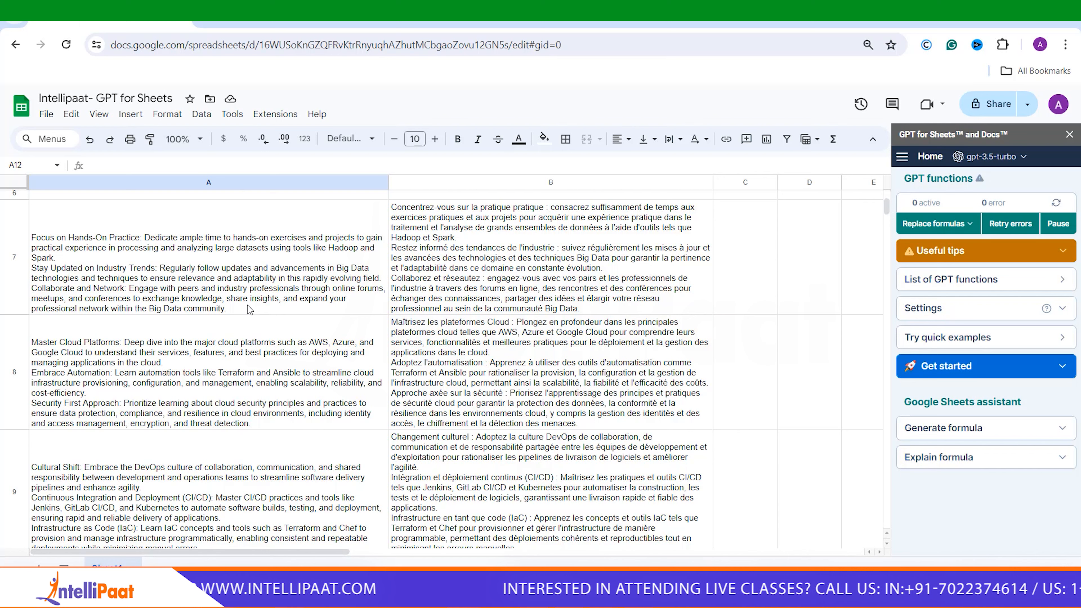
double_click(228, 314)
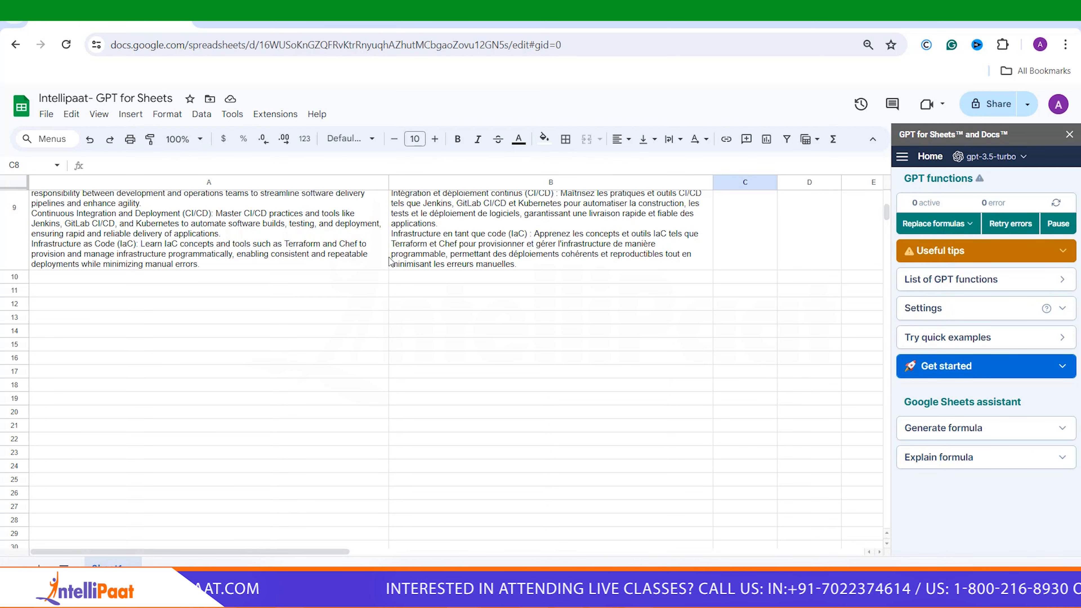
left_click(140, 292)
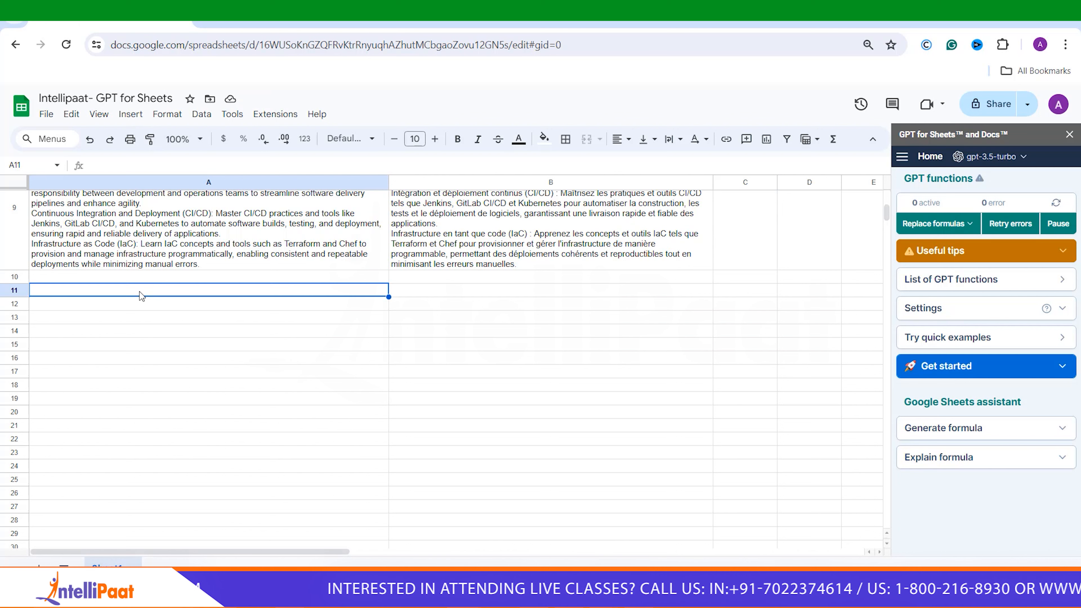
key("ctrl+v")
left_click(669, 143)
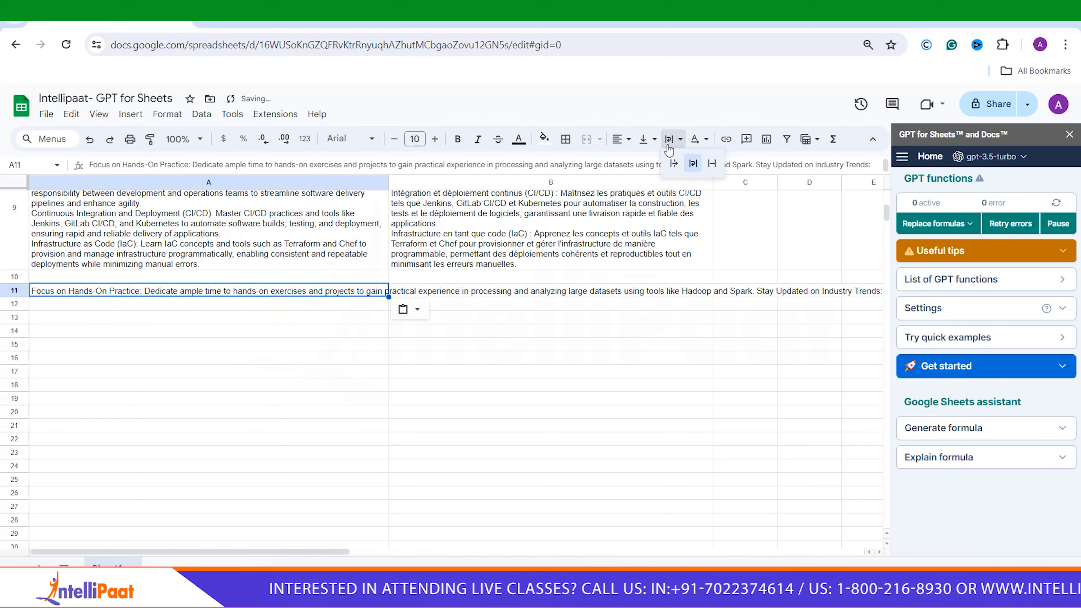
left_click(693, 163)
Step: Summarize the Big Data guidelines in cell B11 with the formula =GPT_SUMMARIZE(A11, "30 WORDS")
left_click(470, 314)
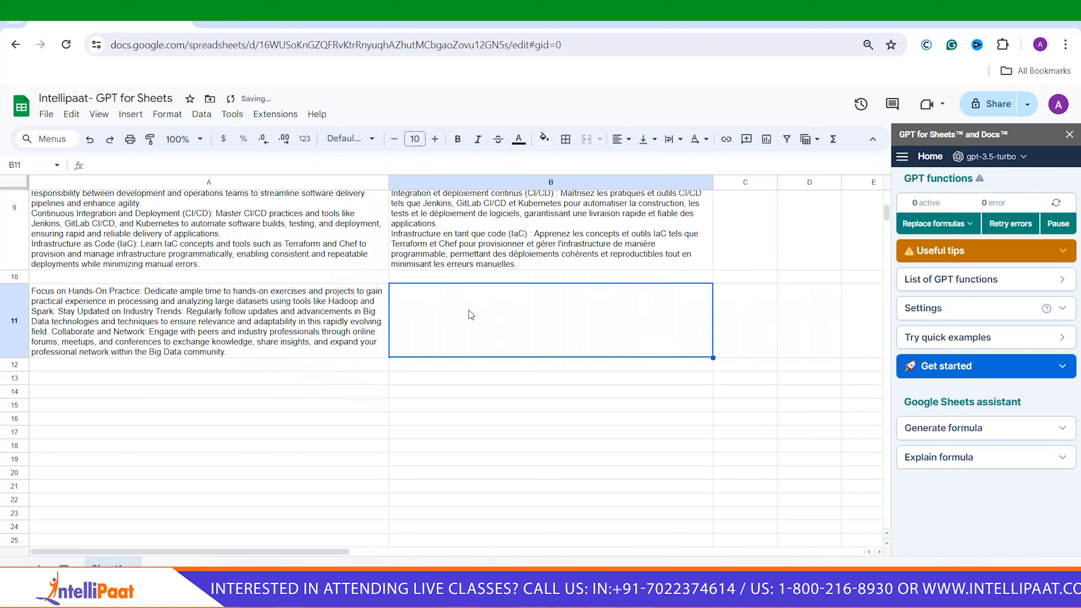
type("=")
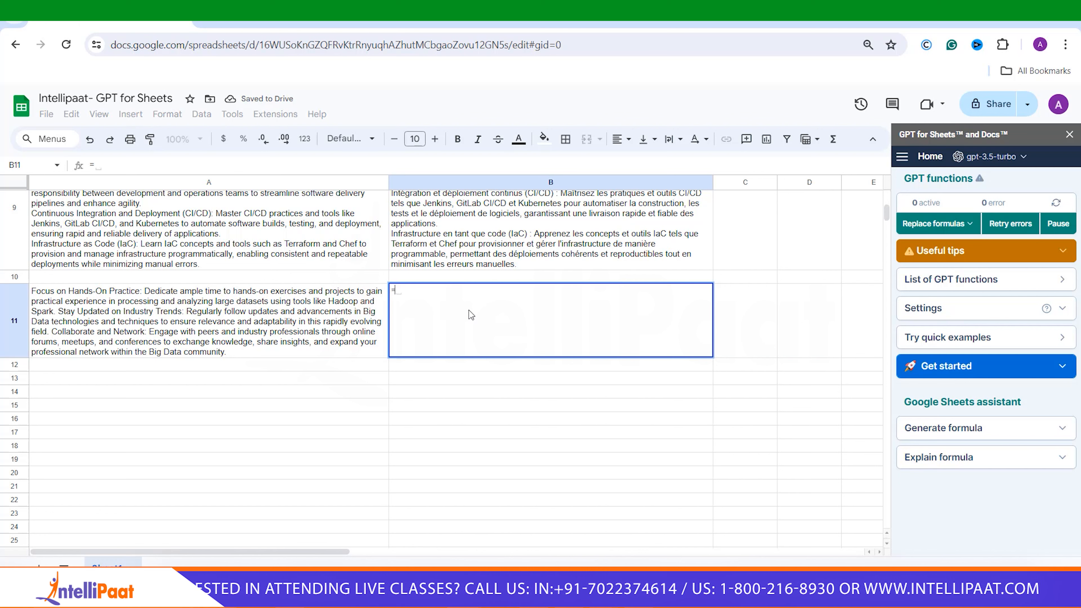
type("GPT")
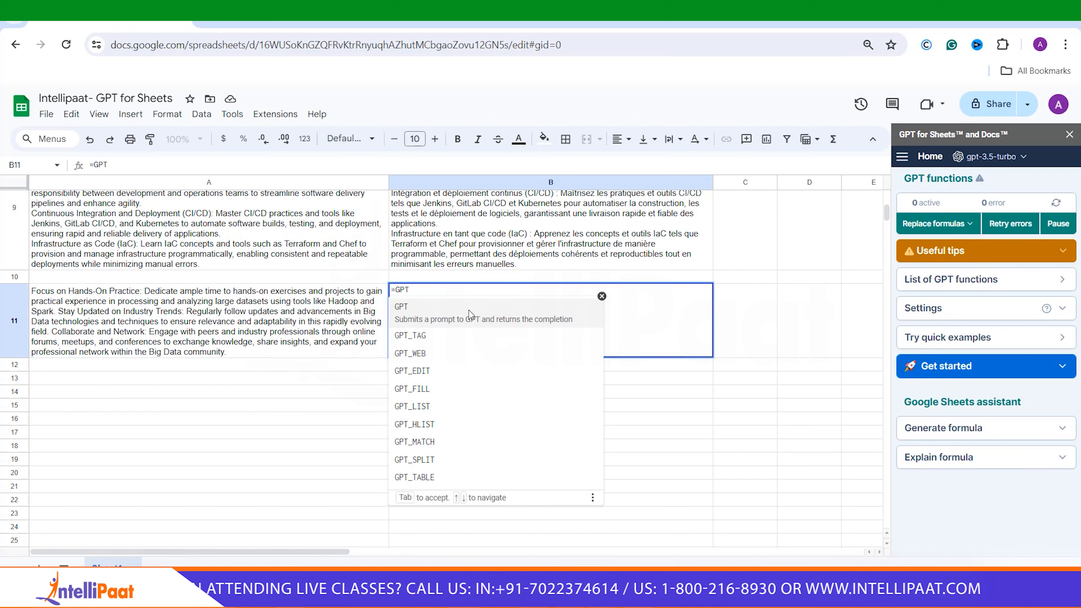
type("_SUMM")
key("Tab")
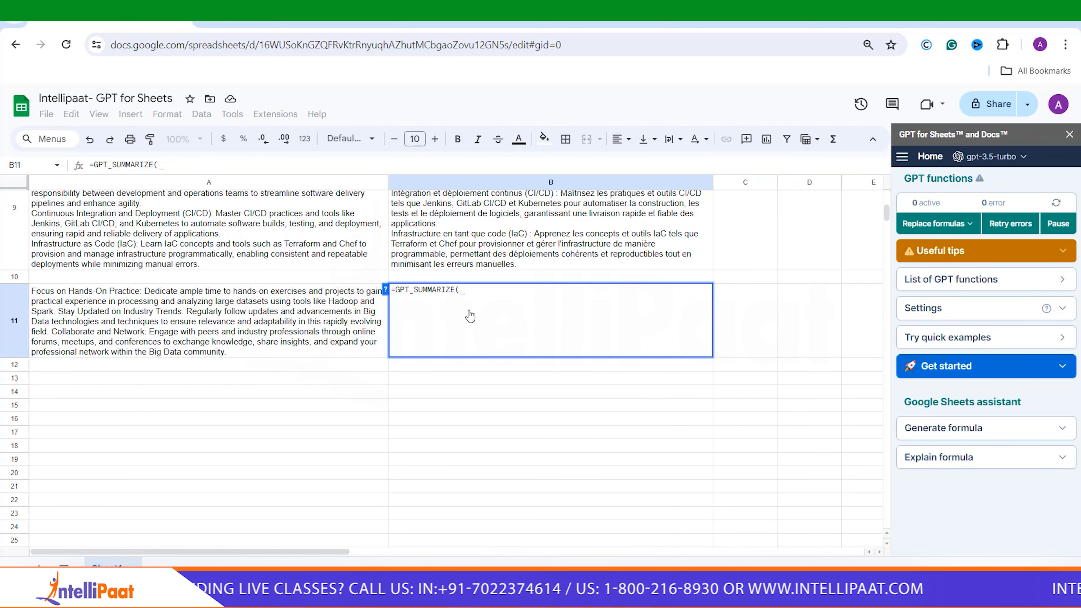
left_click(288, 336)
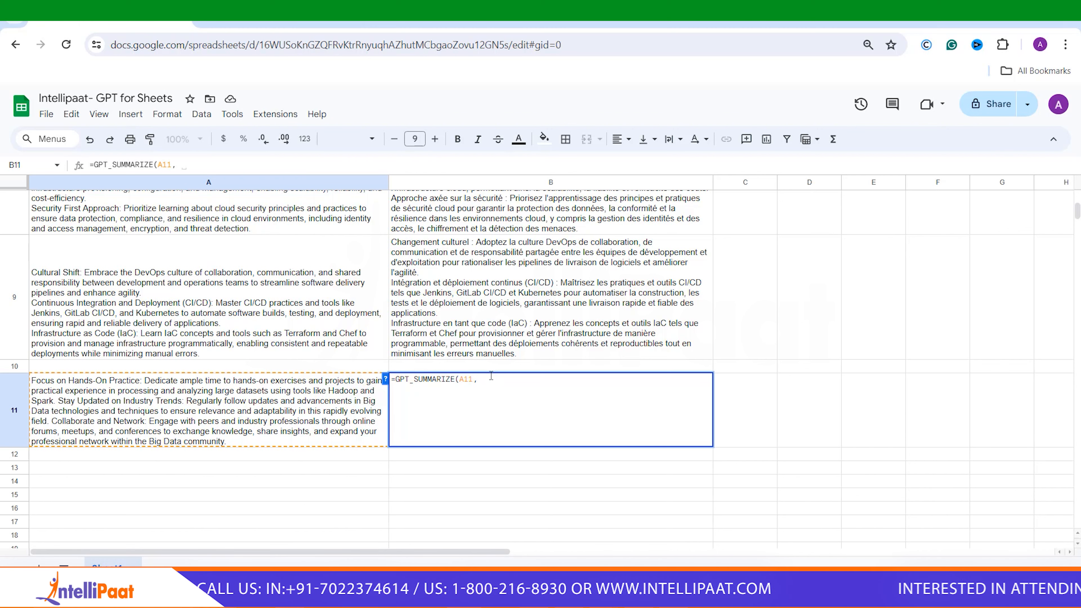
type("\"30 WORDS\")")
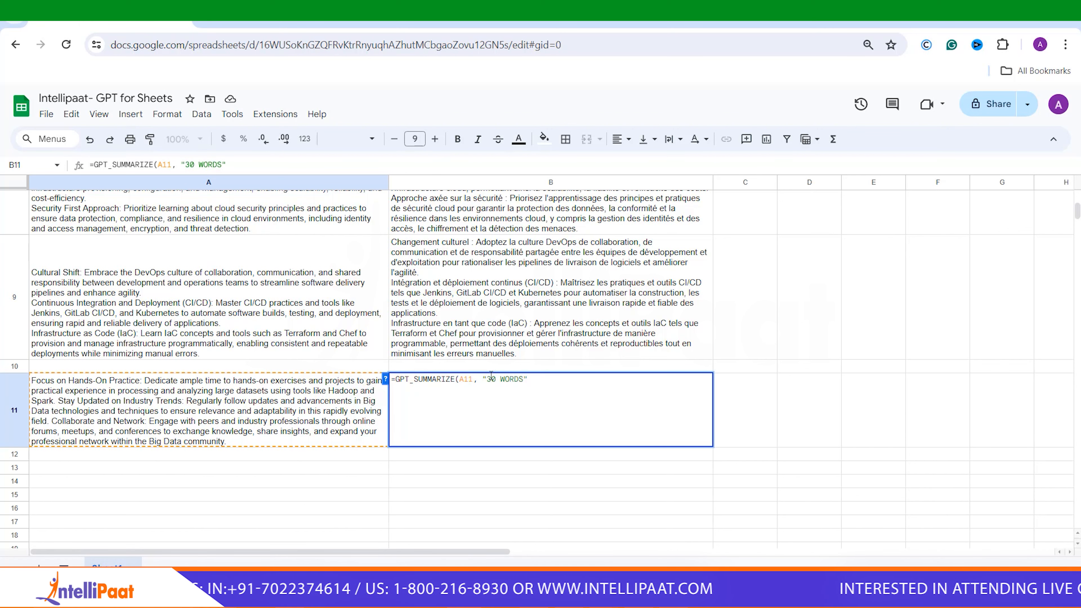
key("Return")
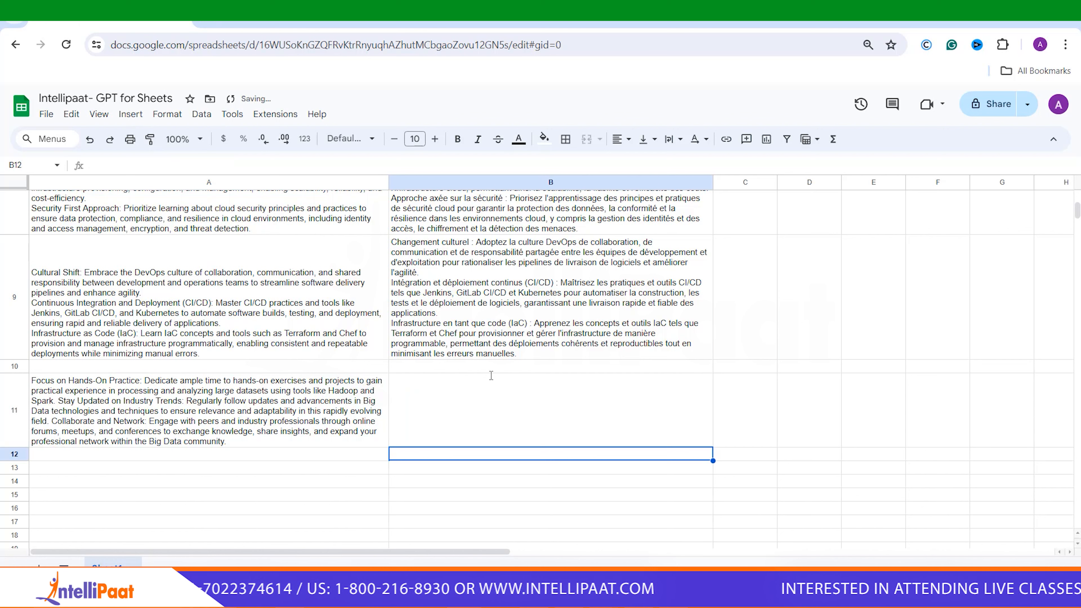
Step: Wrap the summary text in cell B11
double_click(534, 399)
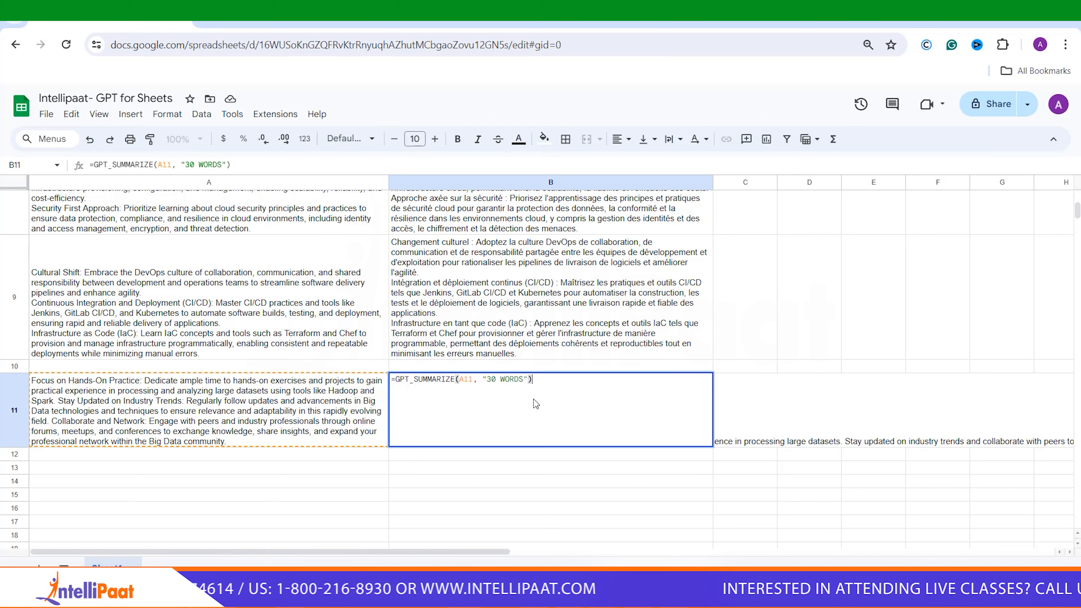
left_click(751, 392)
left_click(632, 412)
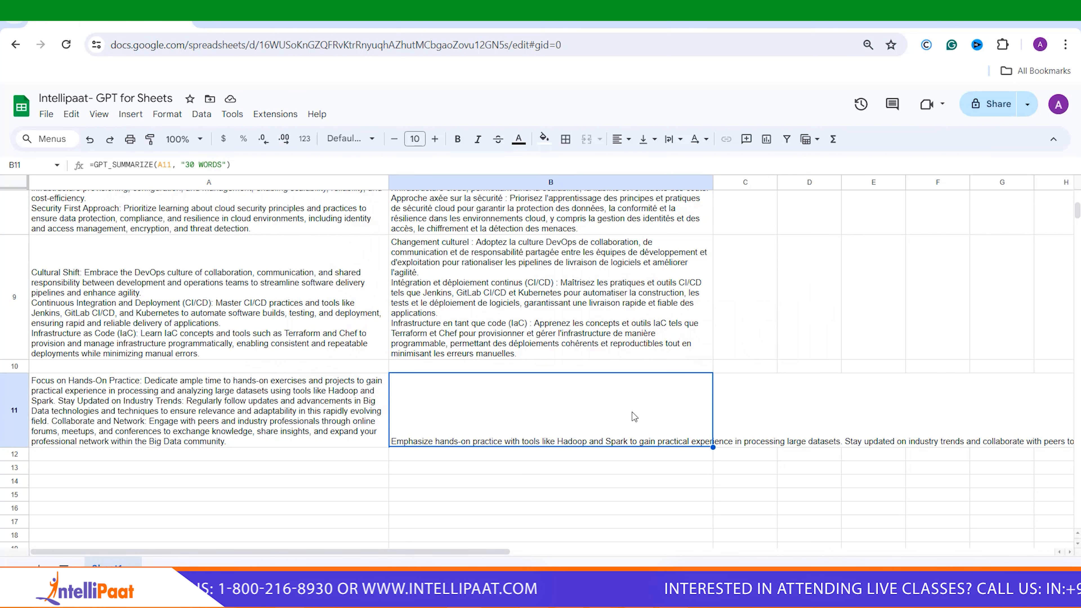
left_click(675, 141)
left_click(693, 163)
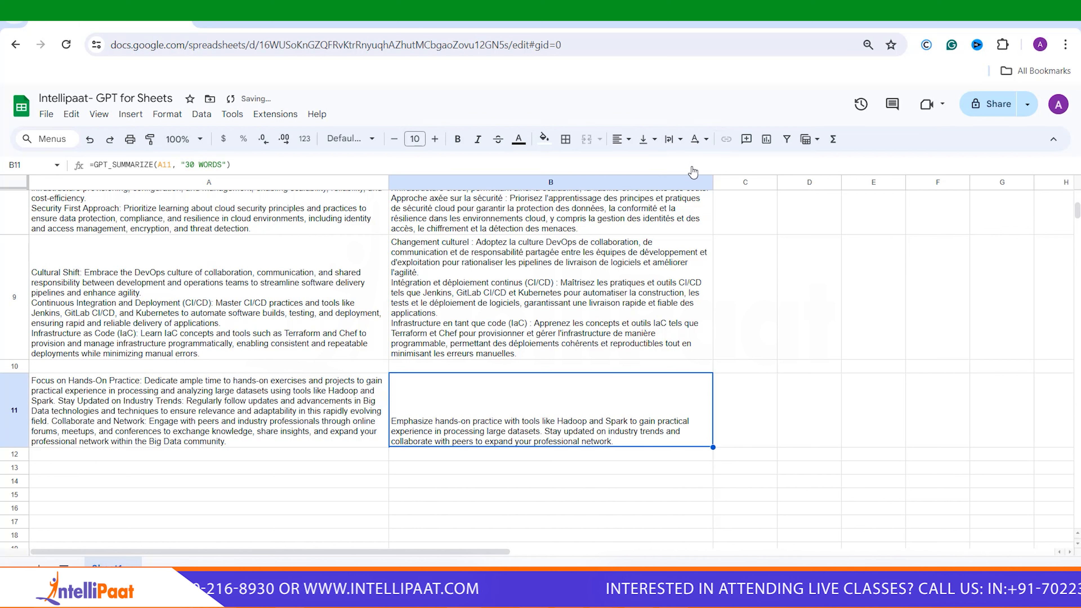
left_click(765, 356)
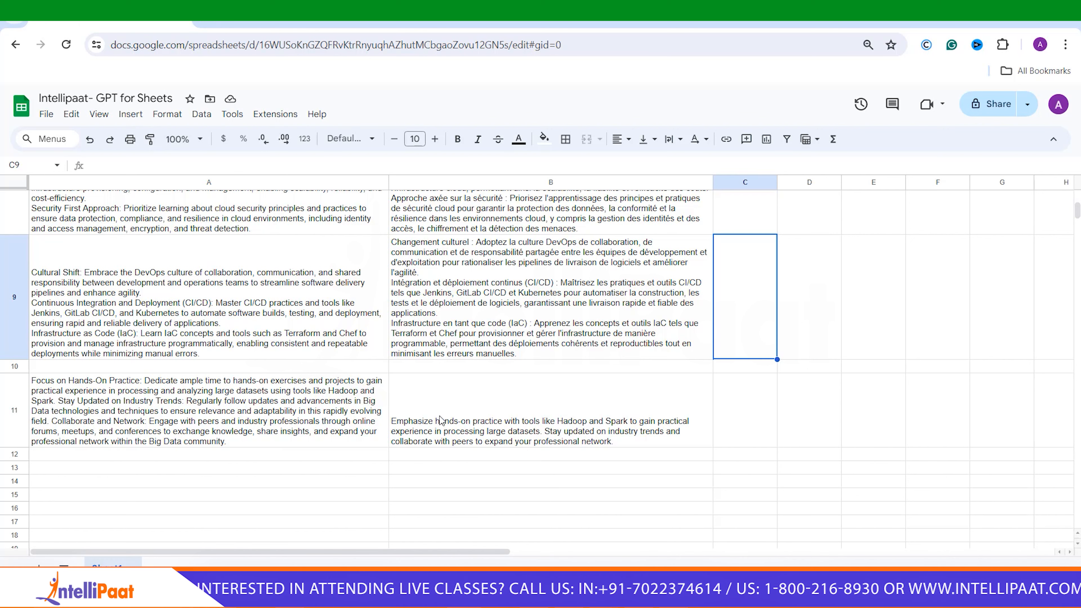
Step: Copy the thrilled customer's comment from the Course Products document into cell A13 of the spreadsheet and wrap the text
left_click(177, 473)
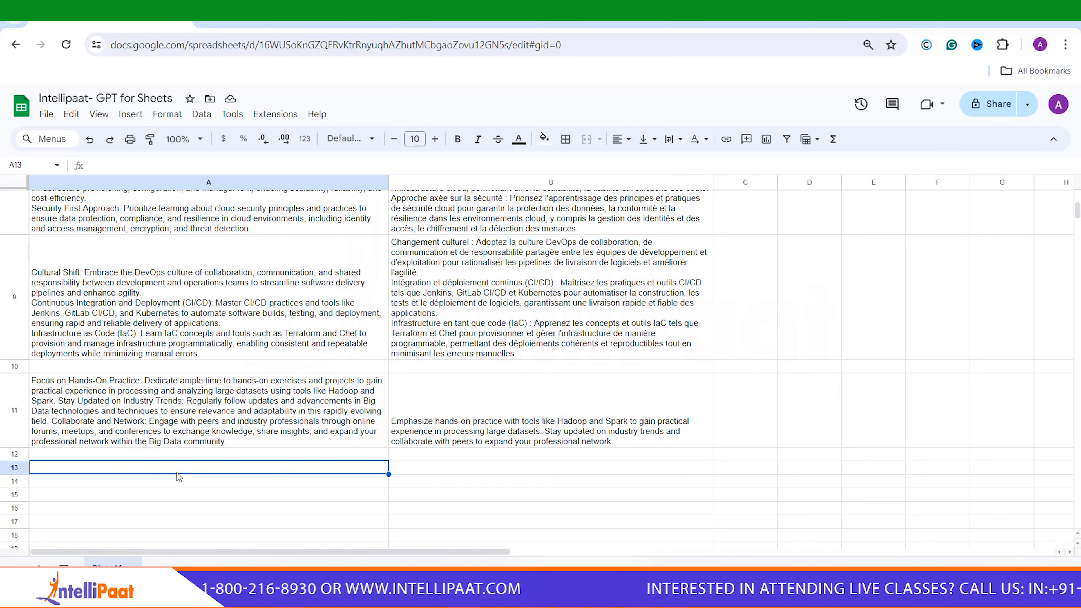
left_click(238, 20)
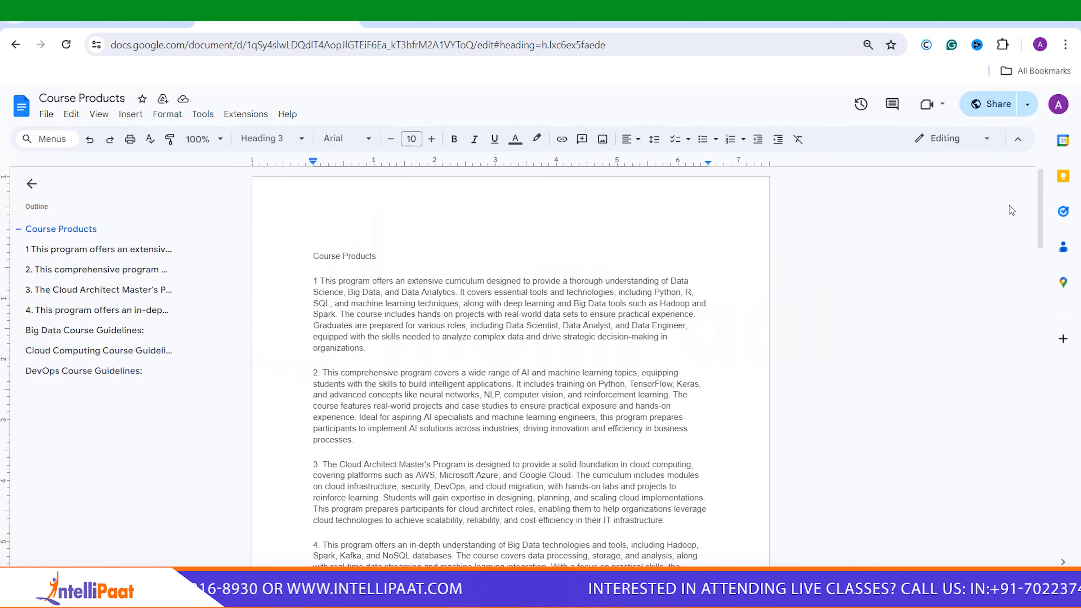
left_click_drag(1037, 204, 1031, 408)
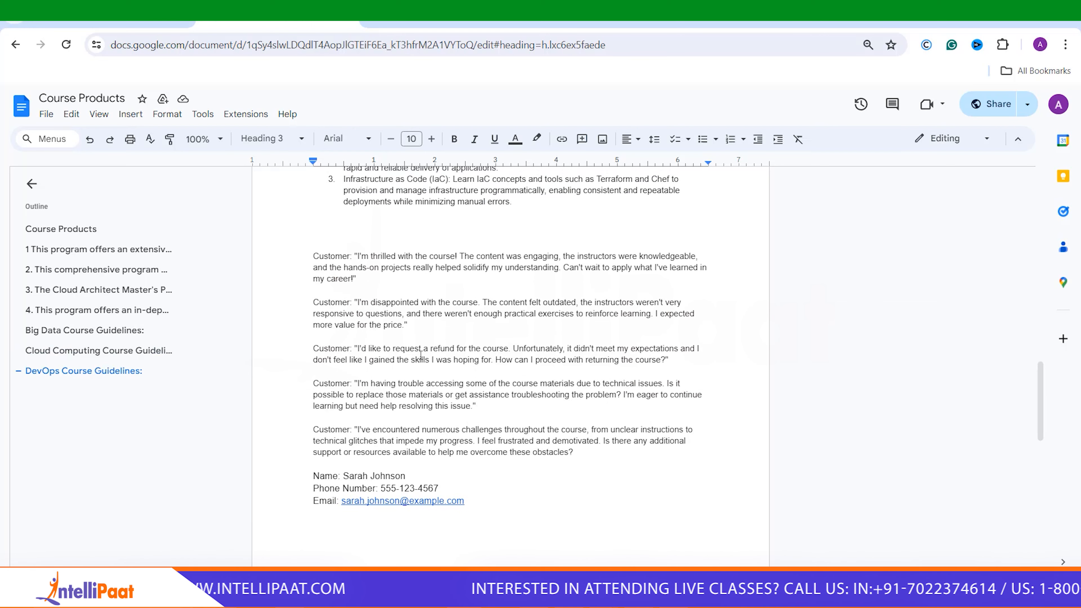
left_click_drag(319, 290, 359, 259)
key("ctrl+c")
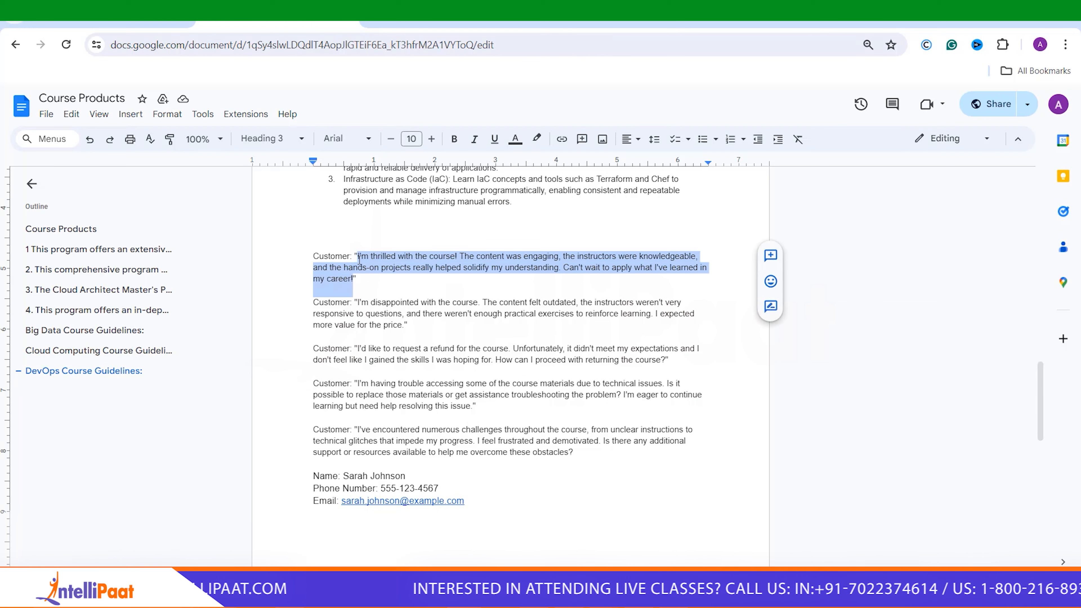
left_click(114, 20)
double_click(115, 471)
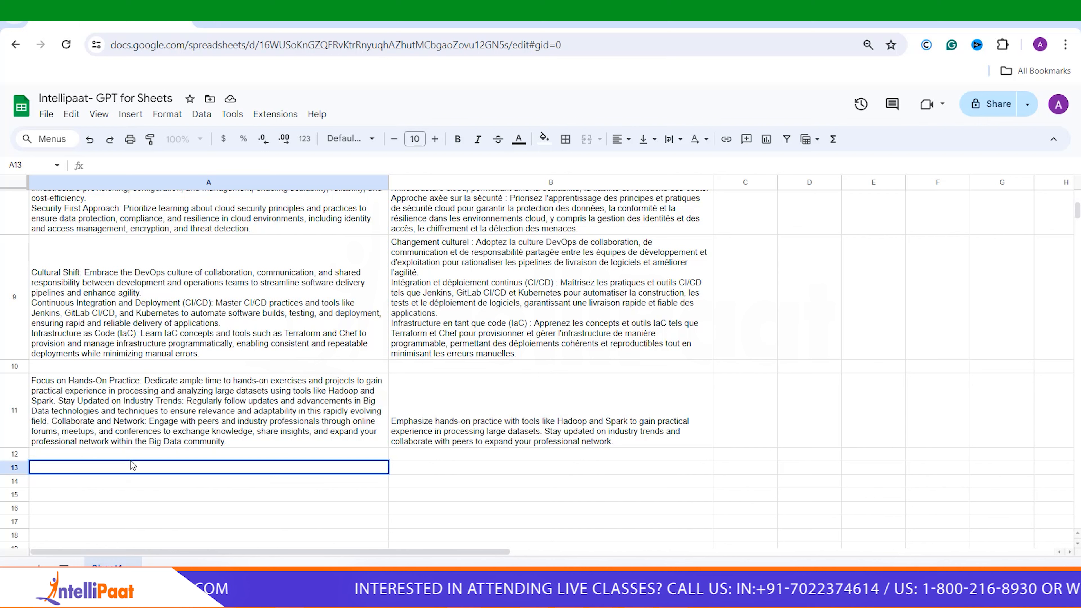
key("ctrl+v")
left_click(672, 139)
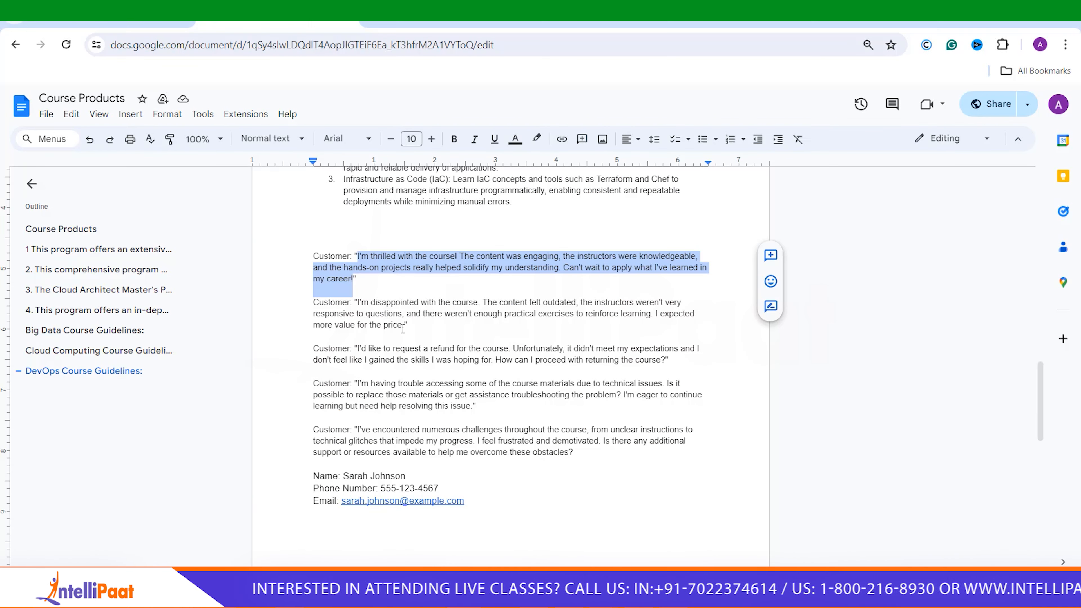
Step: Copy the disappointed customer's comment and the refund request from the Course Products document into cells A14 and A15
left_click_drag(402, 329, 358, 306)
key("ctrl+c")
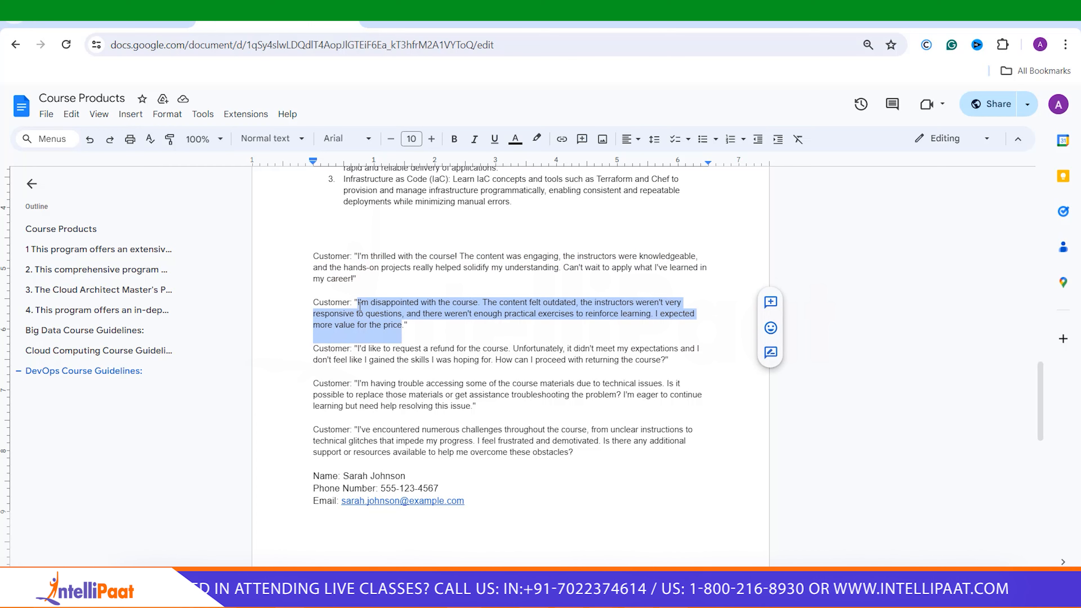
left_click(160, 18)
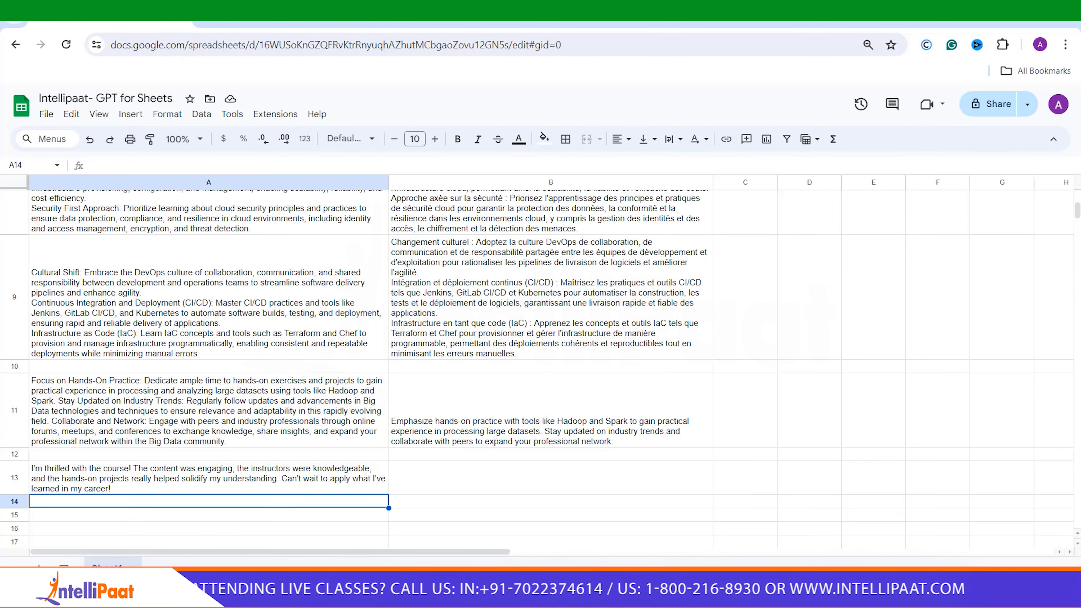
double_click(154, 504)
key("ctrl+v")
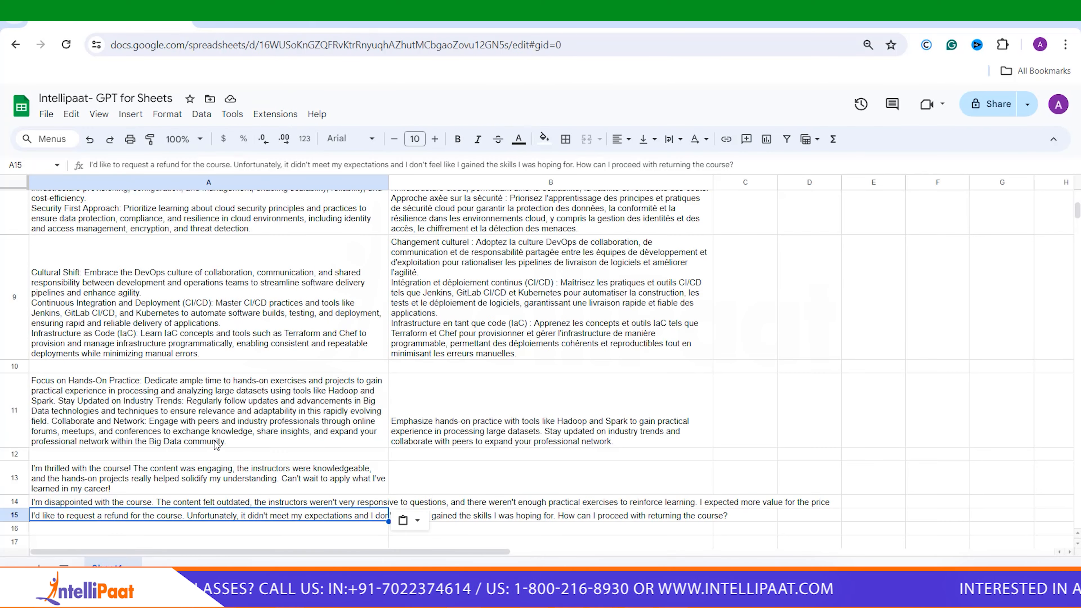
Step: Paste the customer comment about trouble accessing course materials into cell A16 and remove its leading quotation mark
left_click(92, 530)
type("\"I'm having trouble accessing some of the course materials due to technical issues. Is it possible to replace those materials or get assistance troubleshooting the problem? I'm eager to continue learning but need help resolving this issue")
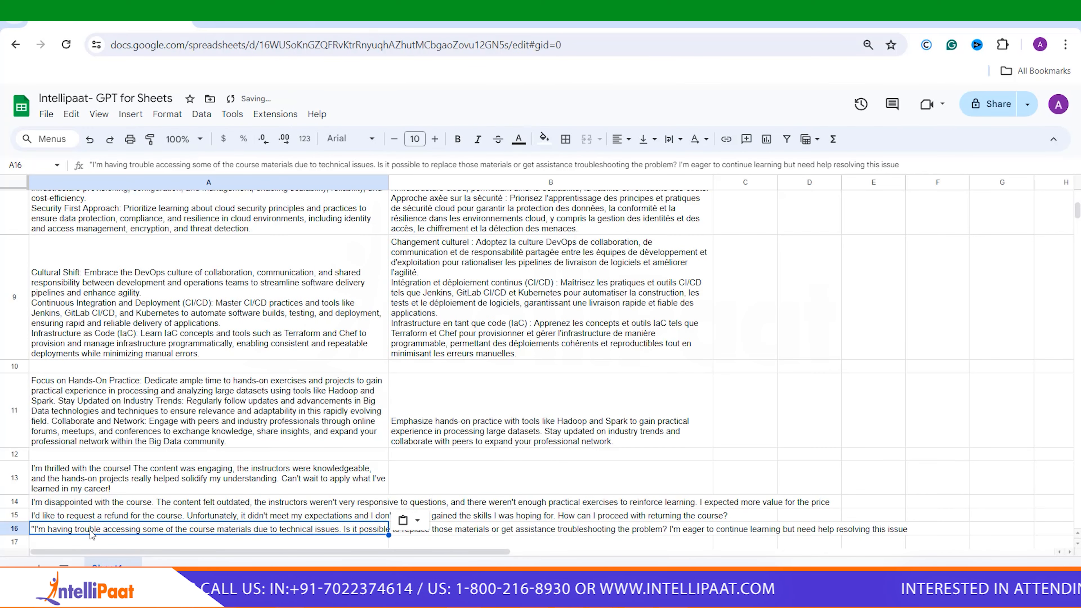
double_click(36, 529)
key("BackSpace")
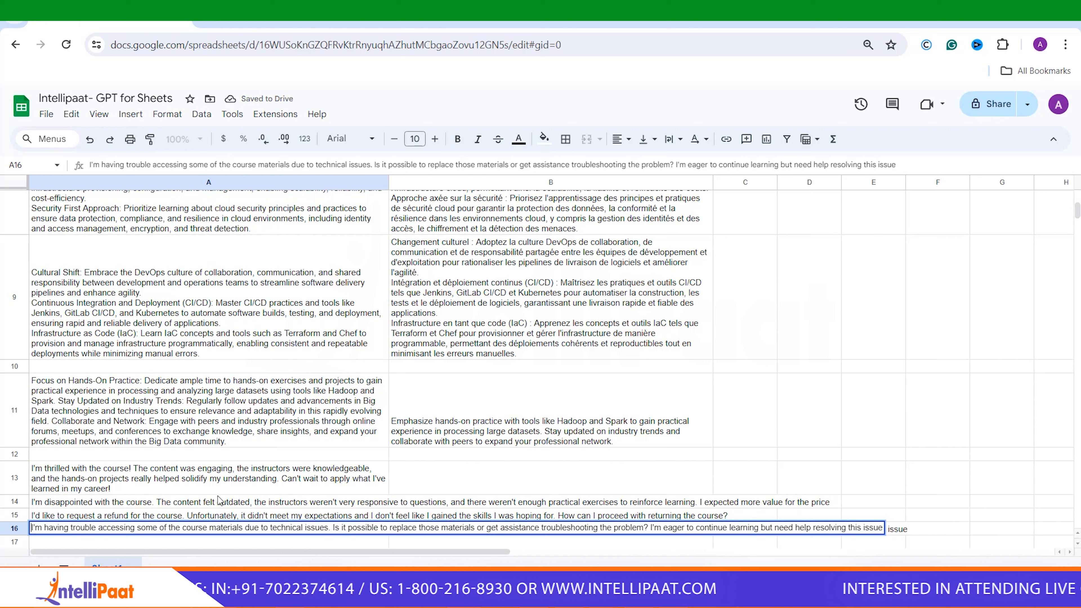
Step: Wrap the text of the customer comments in cells A14 to A16
left_click(672, 140)
left_click(695, 165)
double_click(155, 515)
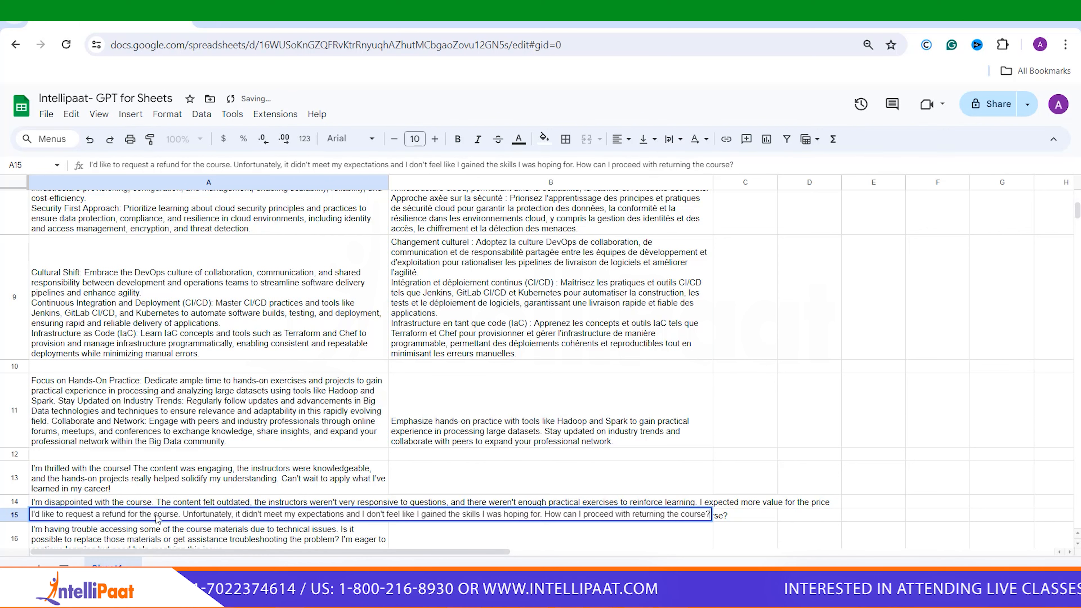
left_click(680, 140)
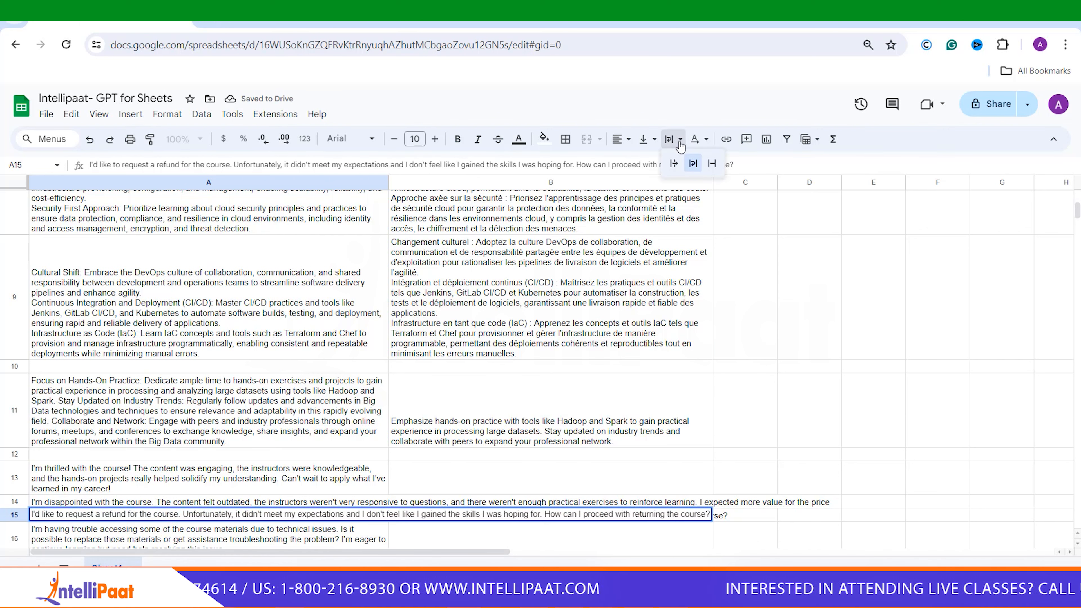
left_click(693, 166)
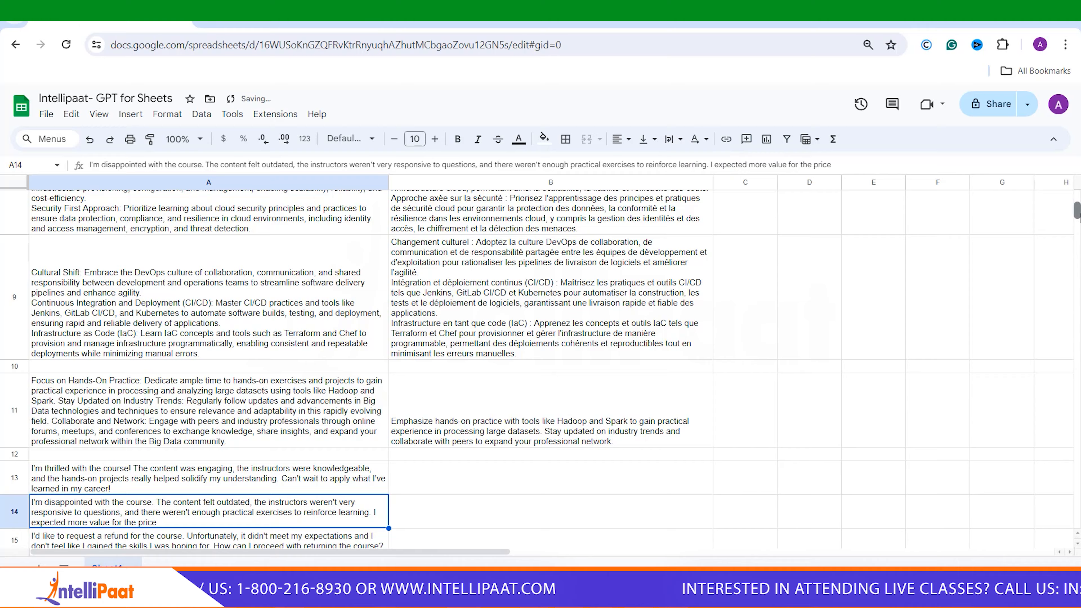
left_click_drag(1080, 213, 1079, 216)
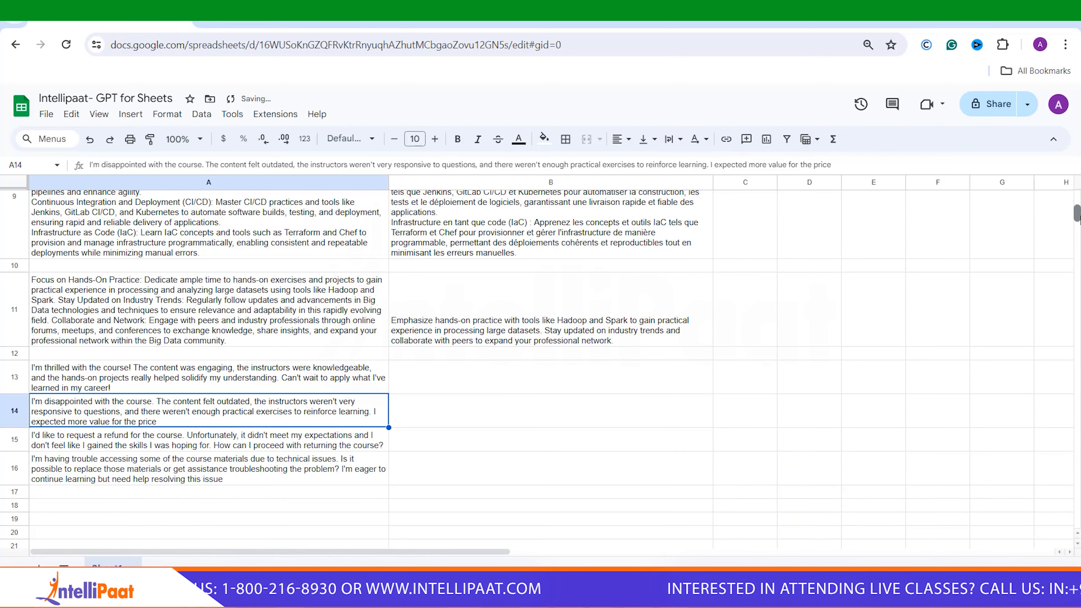
Step: Open the GPT for Sheets and Docs sidebar and check the summary formula in cell B11
left_click(275, 114)
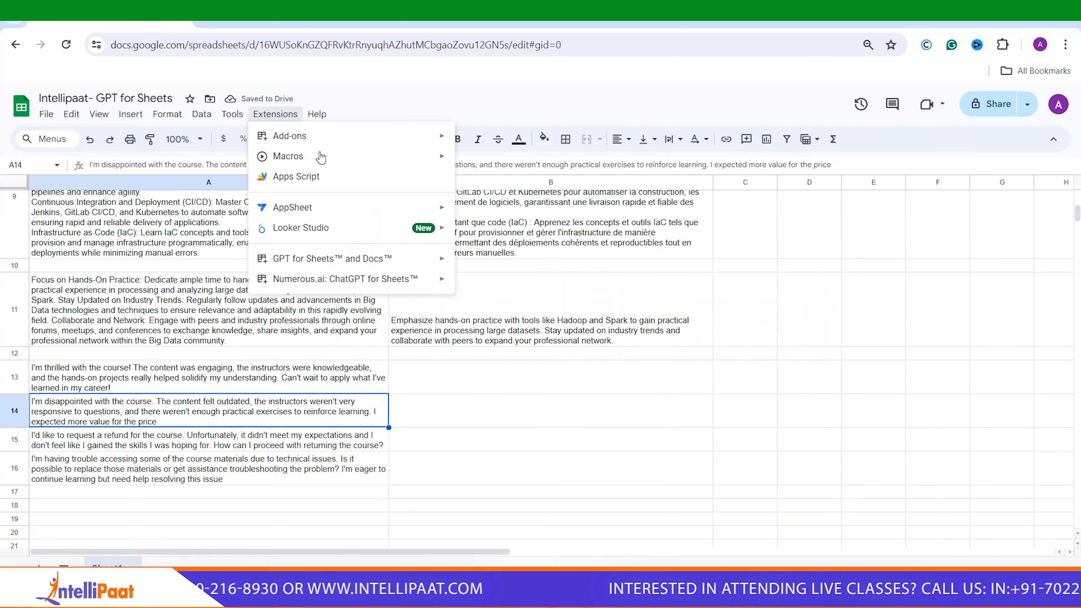
mouse_move(410, 261)
left_click(470, 268)
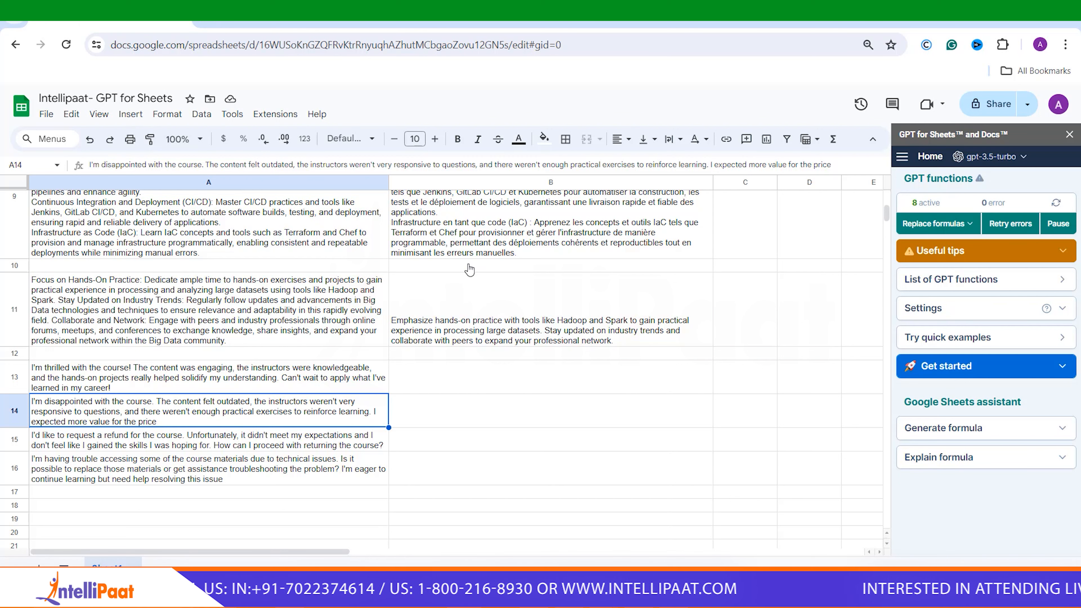
double_click(470, 304)
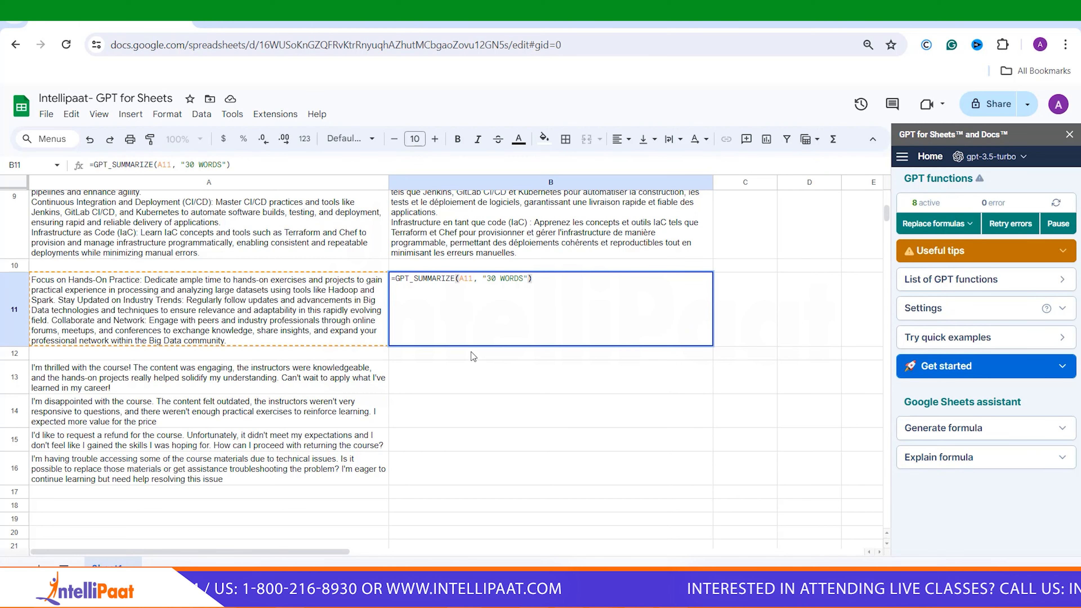
key("Return")
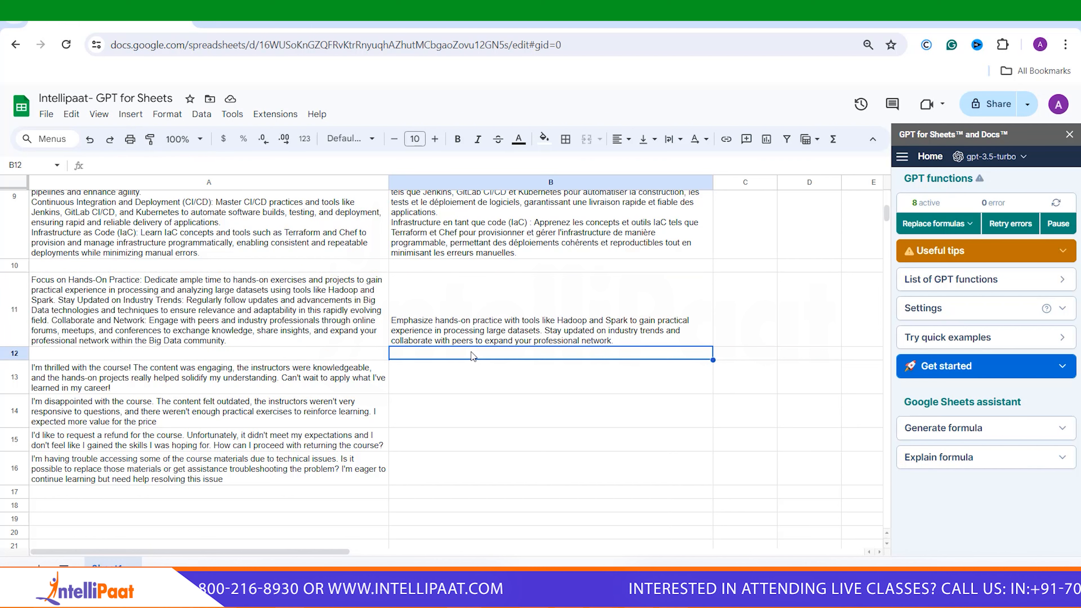
left_click(473, 382)
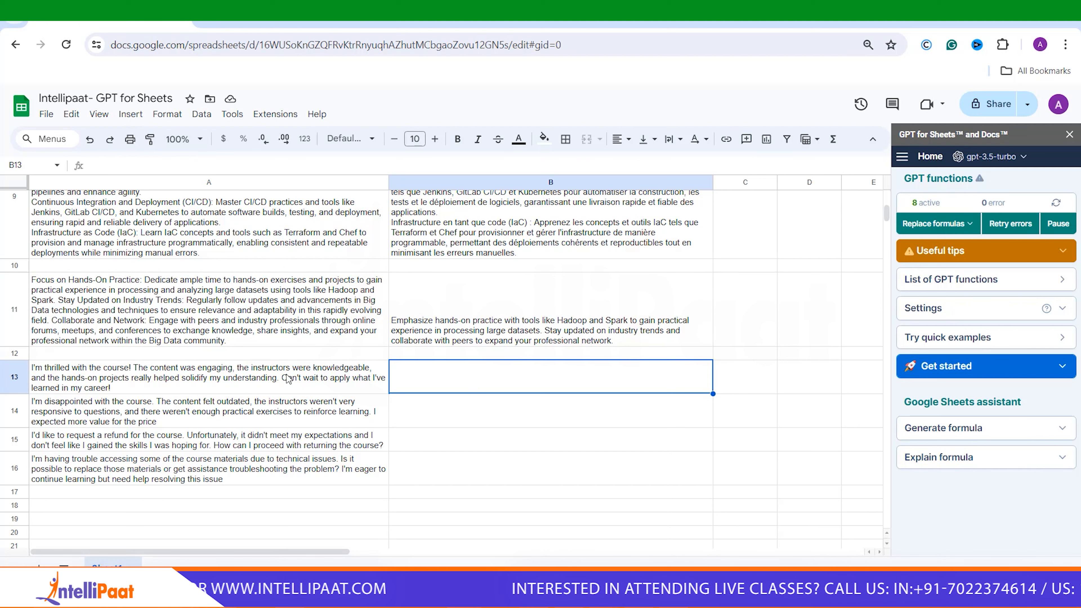
Step: Enter the feedback categories "SAD , HAPPY , REPLACE, REFUND" in cell A12 above the customer comments
left_click(230, 355)
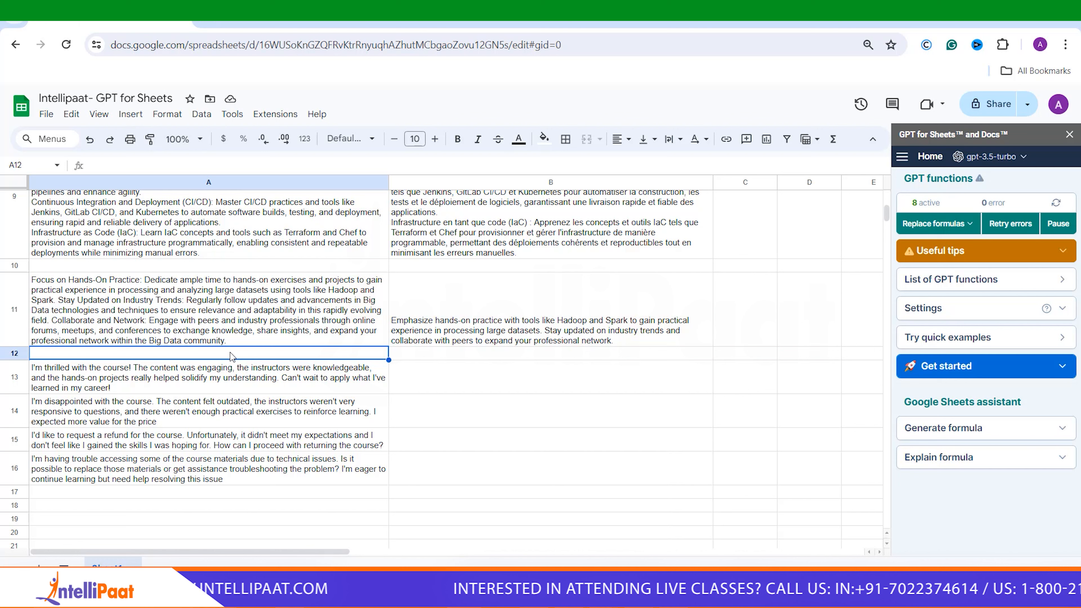
double_click(231, 355)
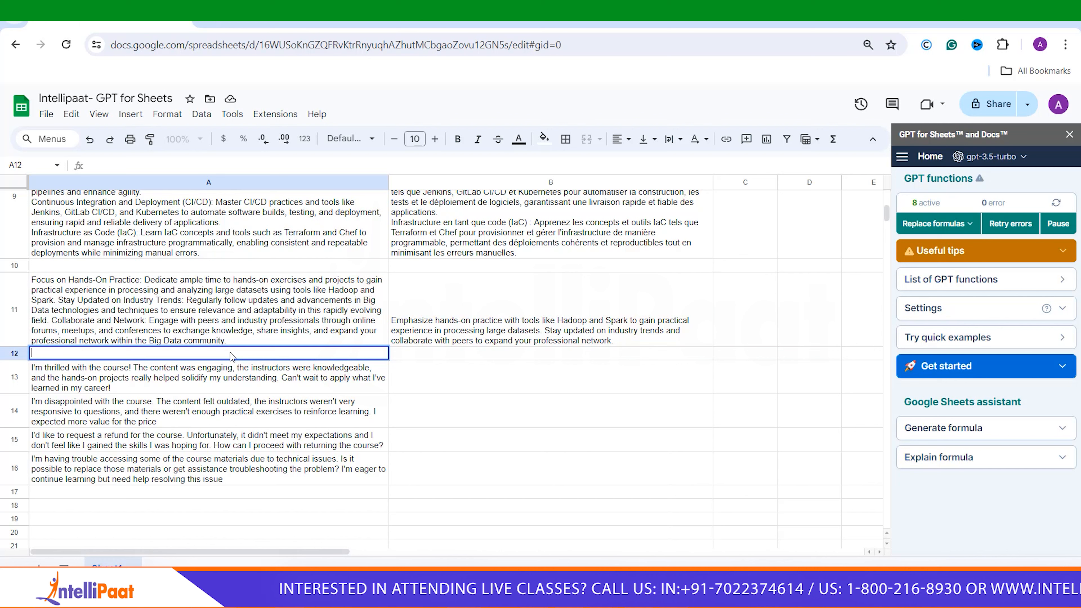
type("SAD , HAPPY")
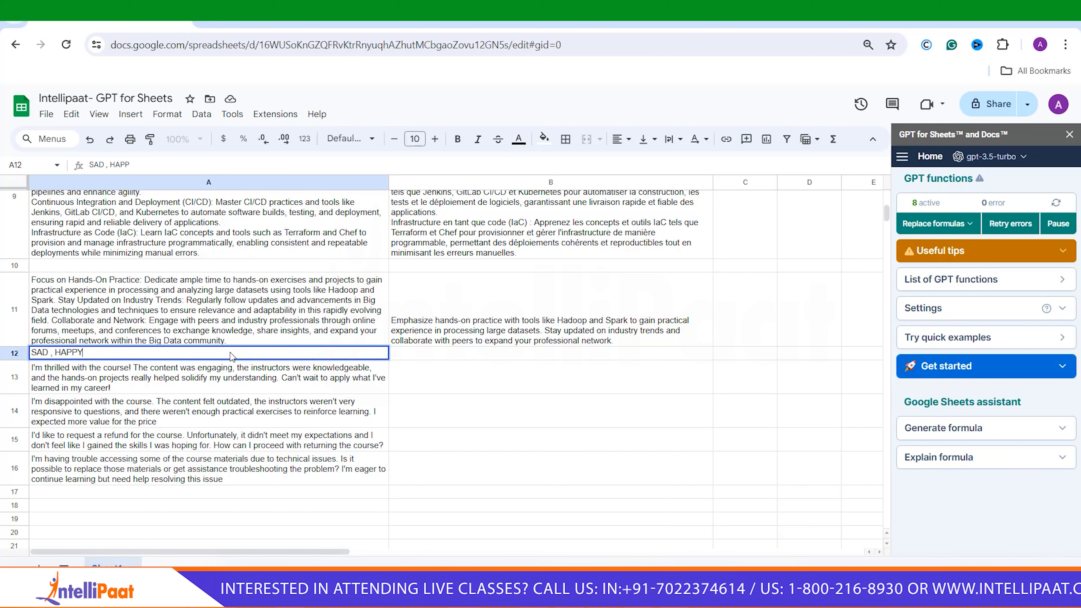
type(" , REPLACE, REF")
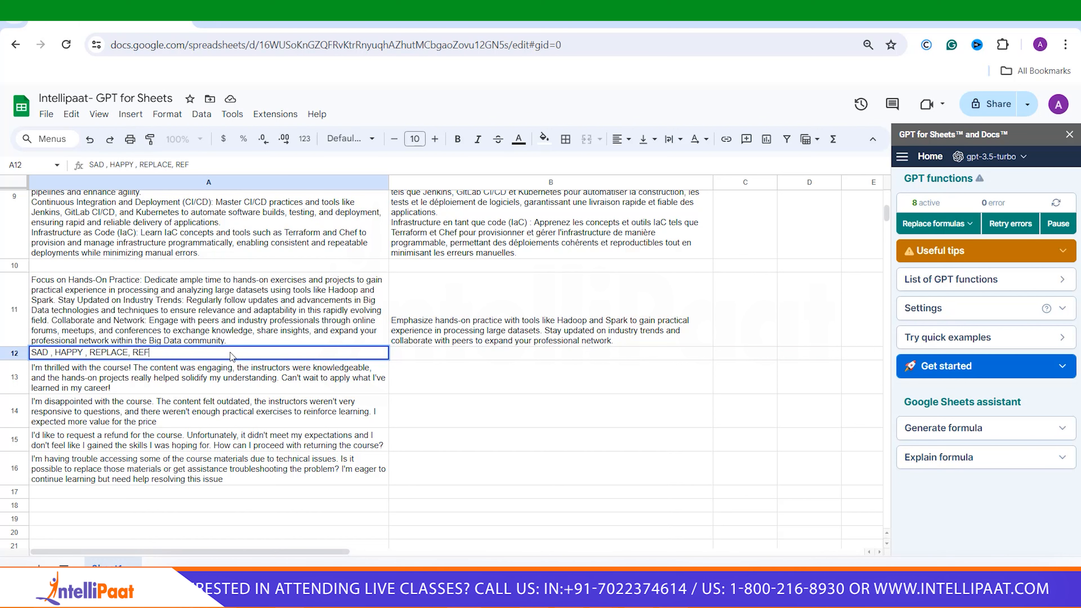
type("UND")
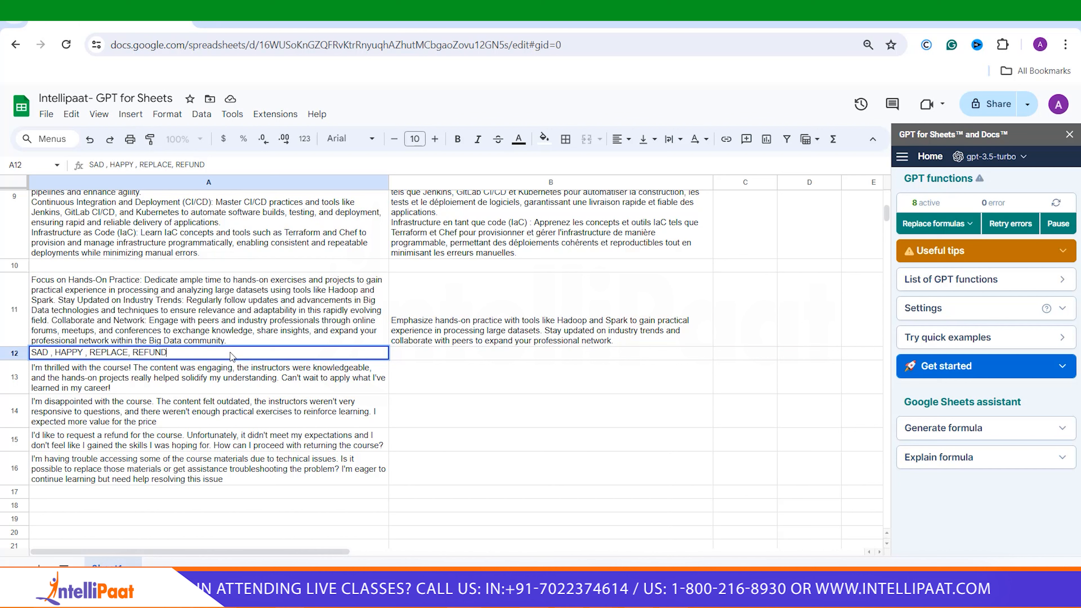
left_click(432, 359)
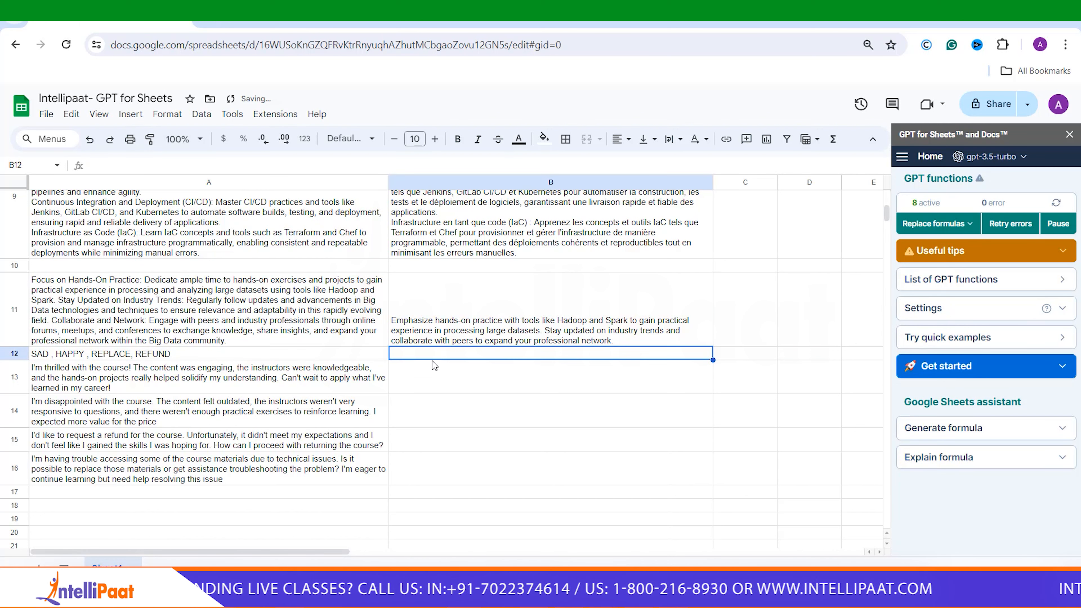
Step: Try to classify the first customer comment in cell B13 with the formula =GPT_CLASSIFY("A13, A12")
left_click(439, 377)
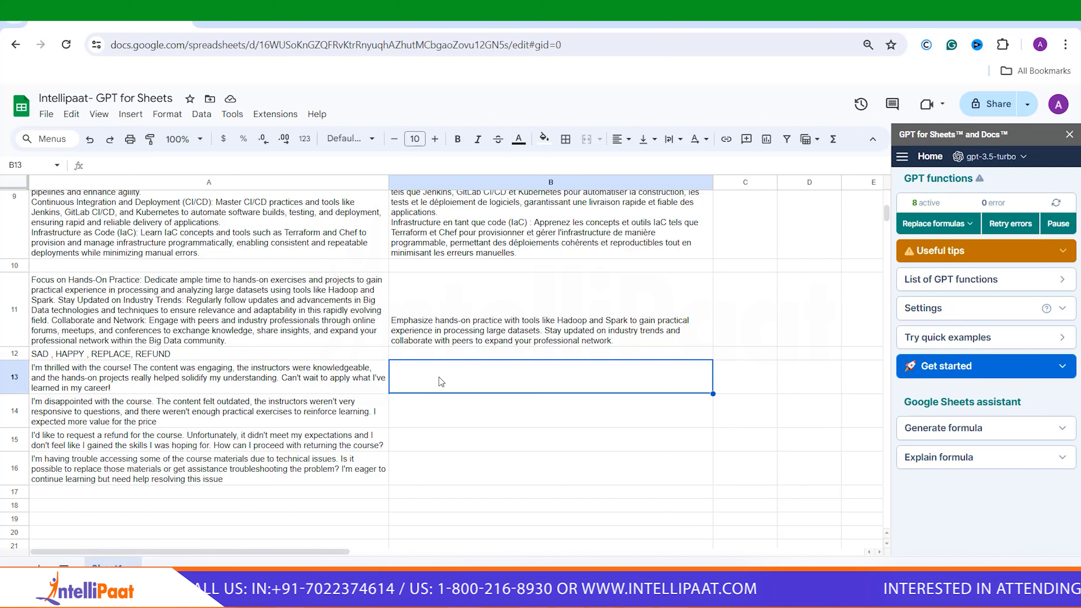
type("=")
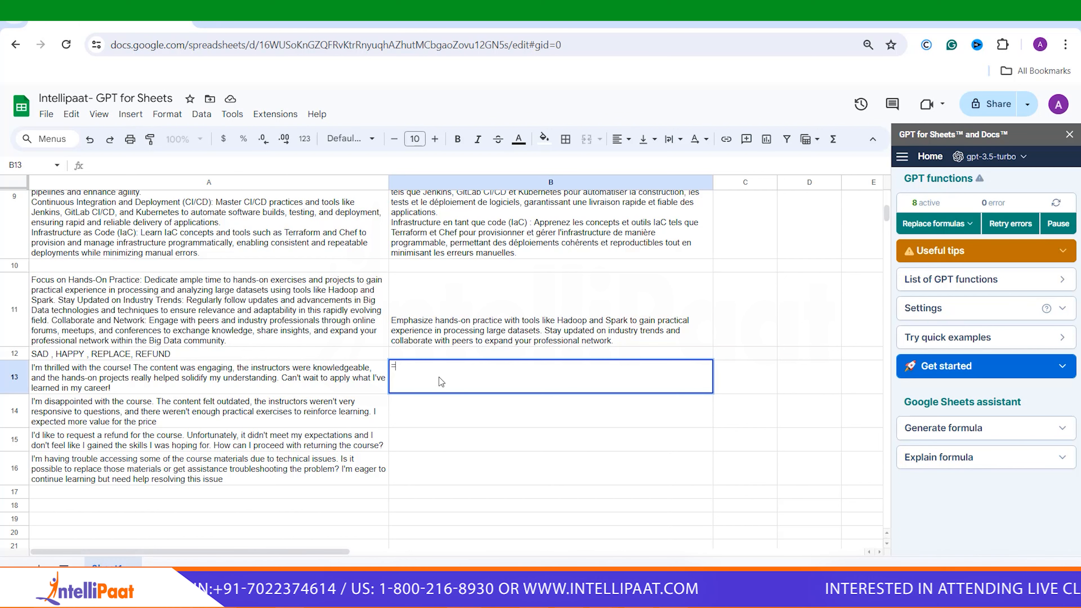
type("GPT_CLASSIFY(")
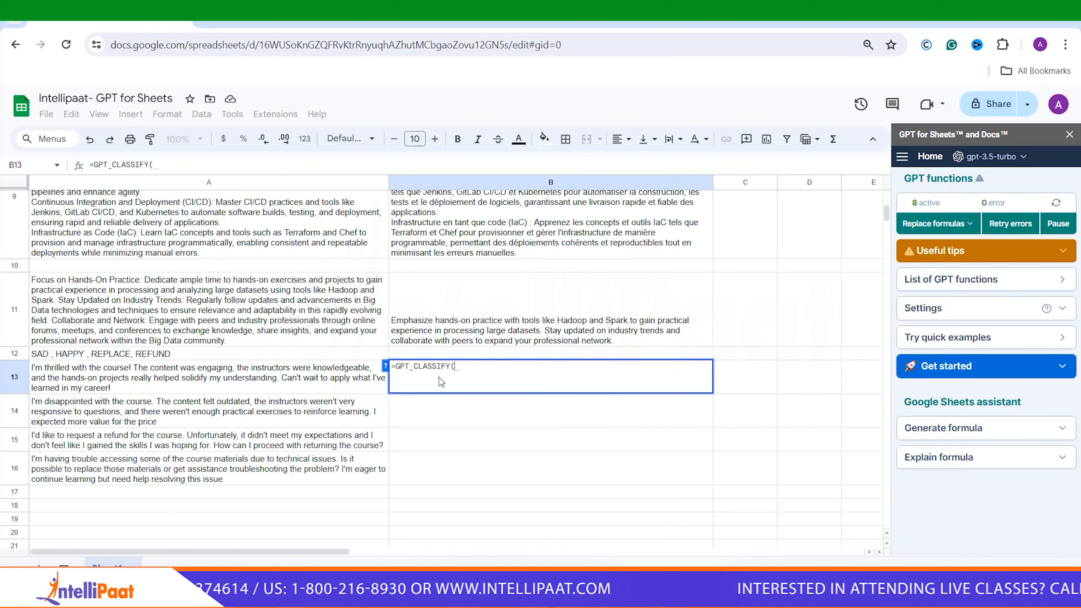
key("Tab")
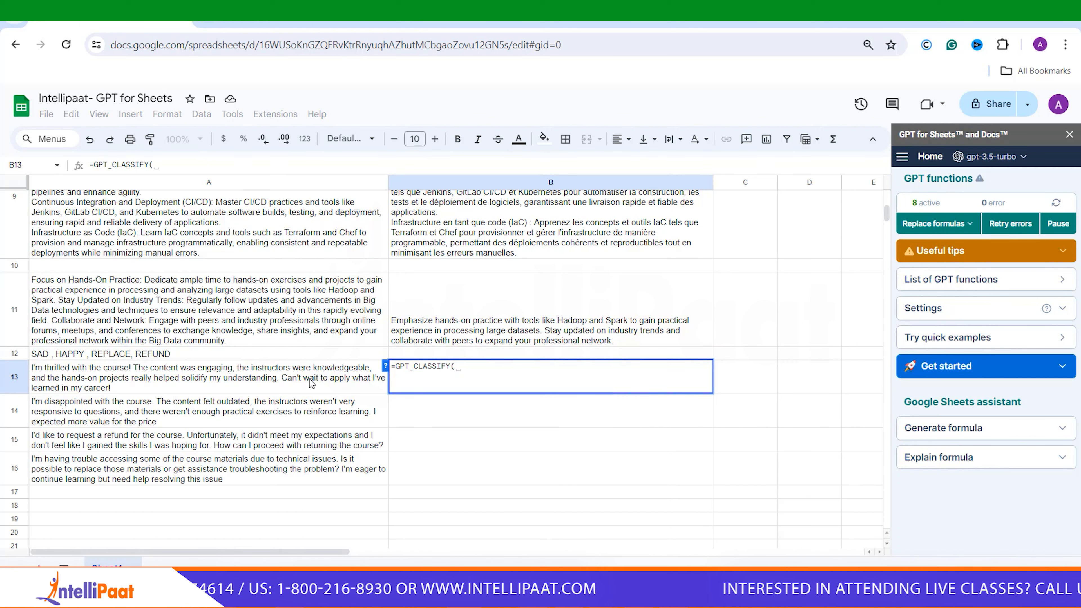
left_click(272, 382)
type(",")
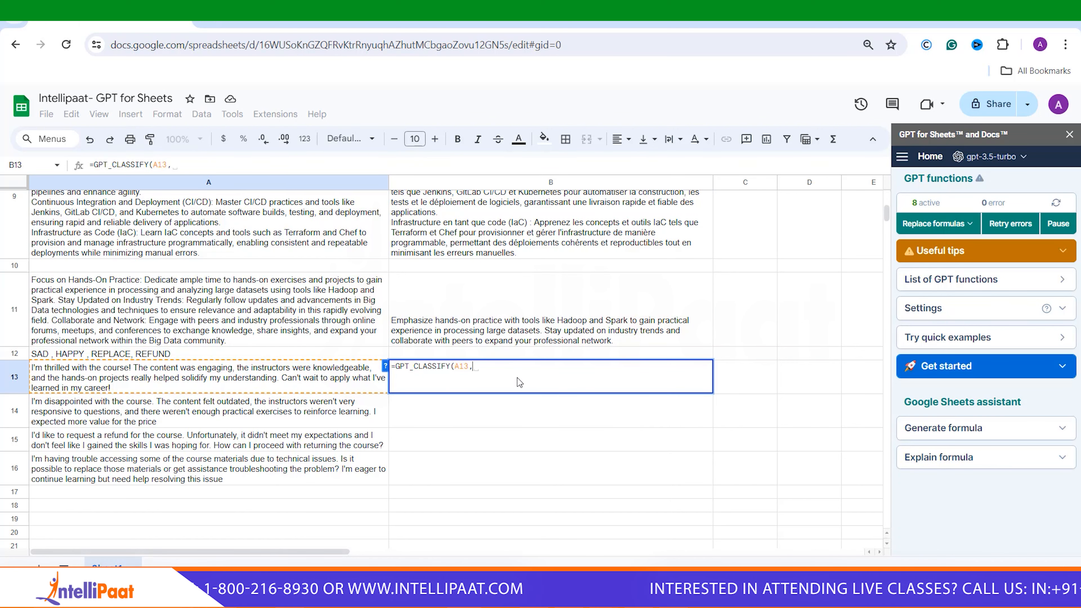
left_click(163, 357)
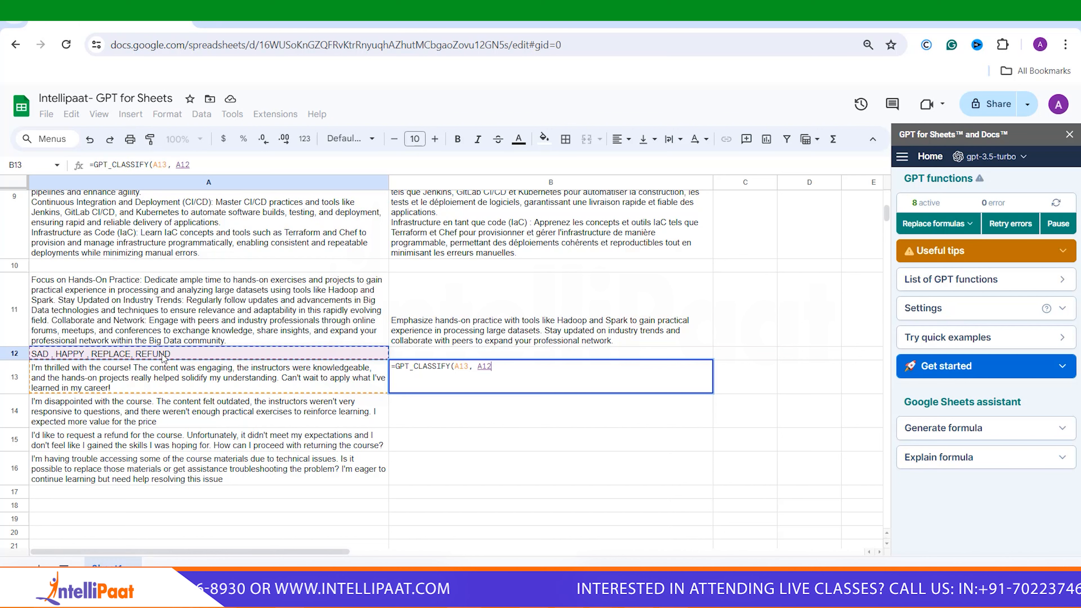
left_click(455, 369)
type("\"")
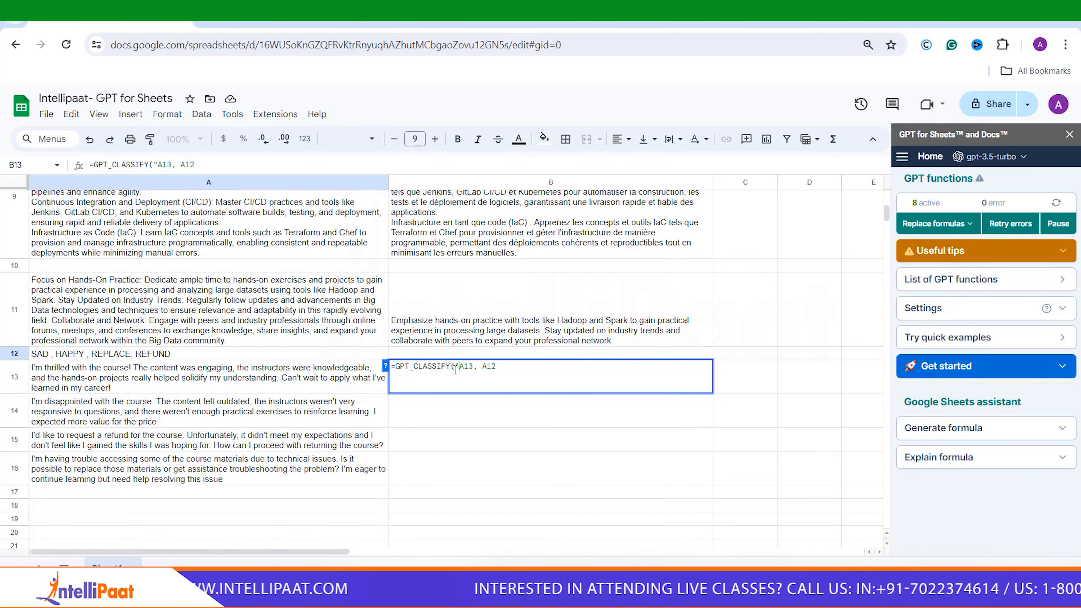
key("Right")
key("Right")
key("Right")
key("Return")
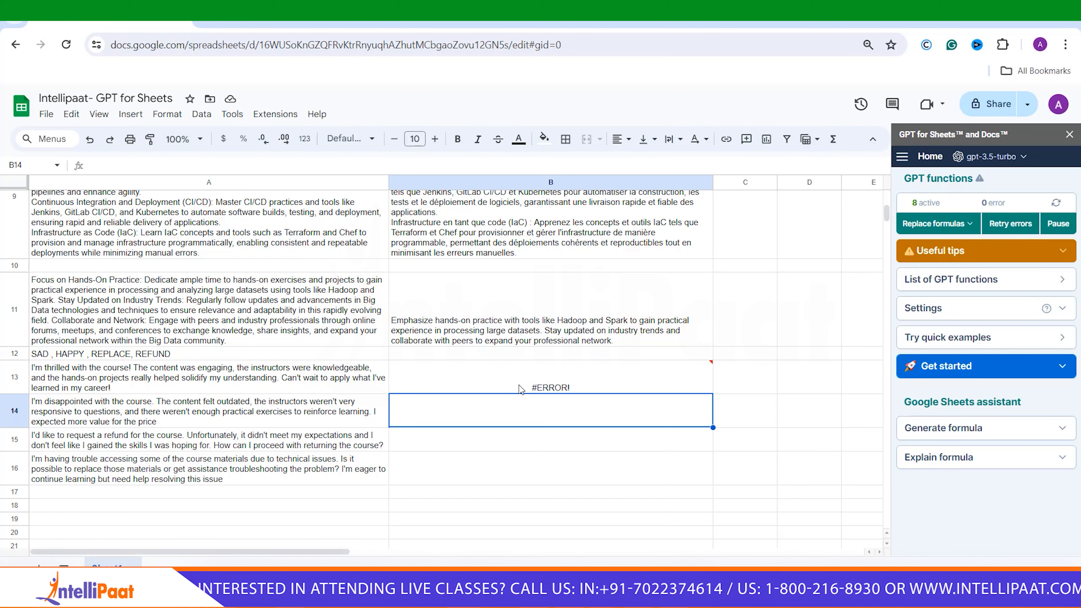
Step: Replace the formula in cell B13 with =GPT_CLASSIFY(A13 ,A12), referencing the comment and the category list without quotation marks
double_click(520, 388)
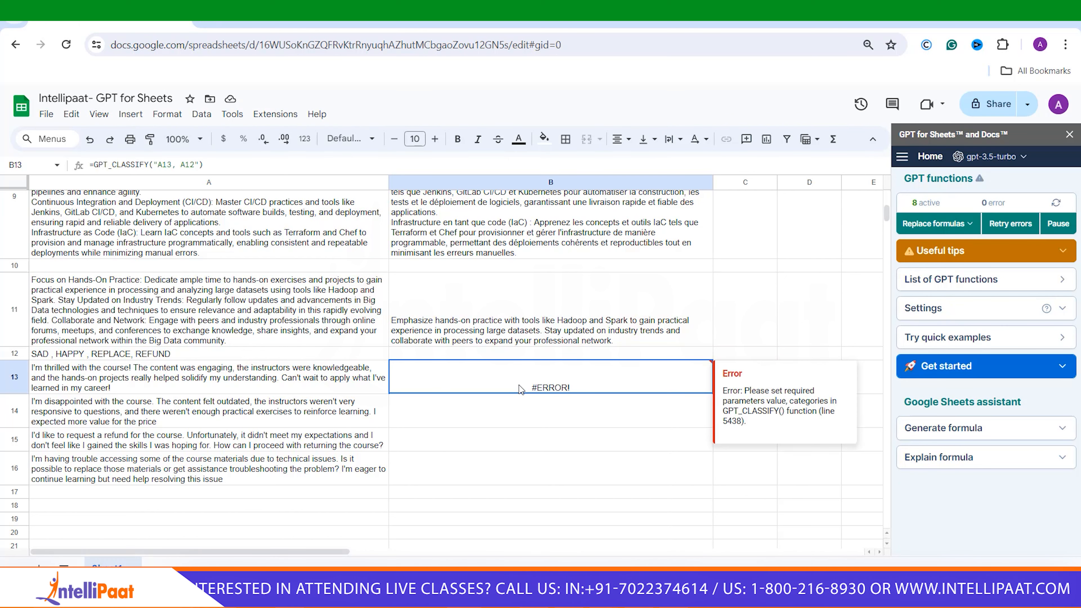
key("ctrl+a")
key("BackSpace")
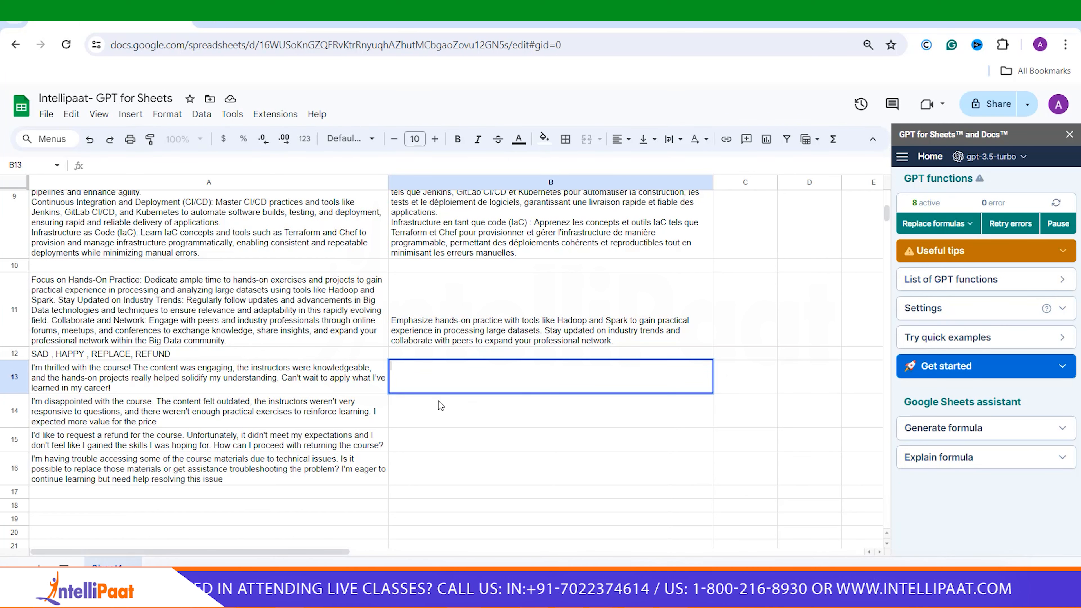
type("=GPT_CLASSIFY(")
left_click(324, 378)
type(",")
left_click(324, 351)
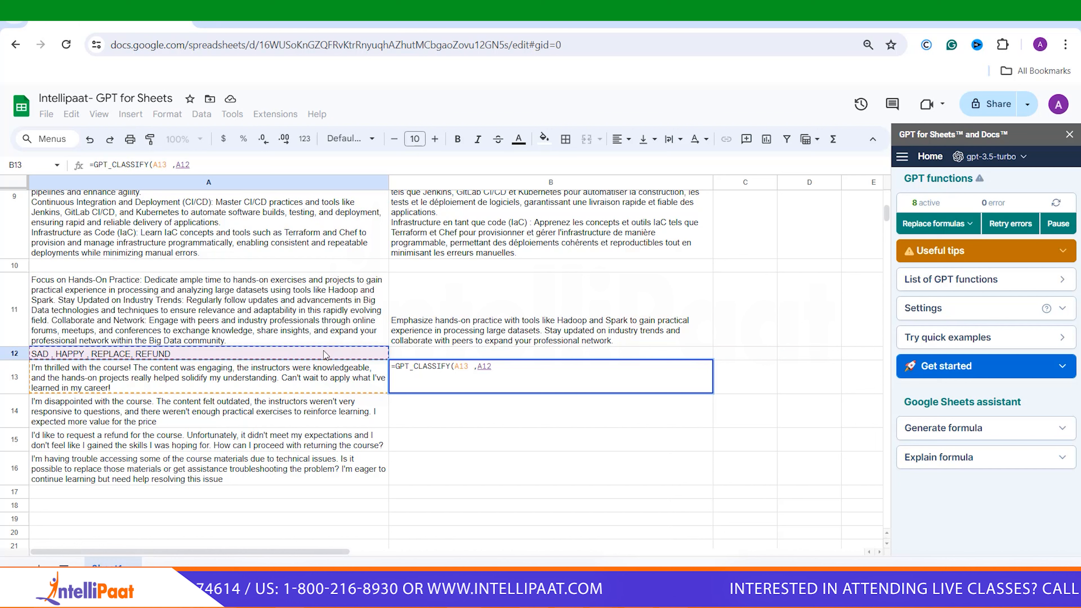
type(")")
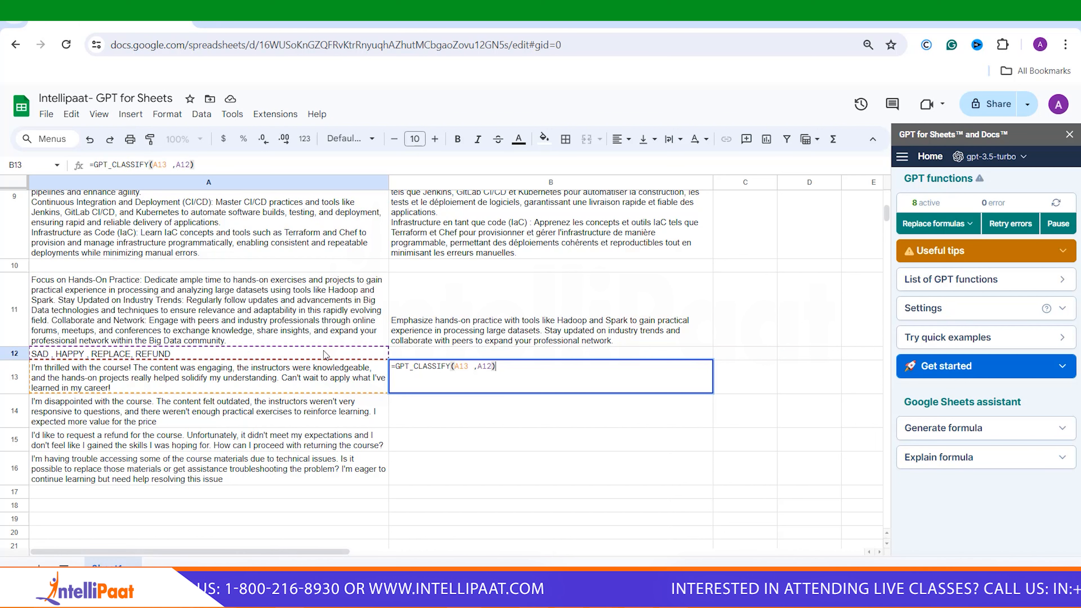